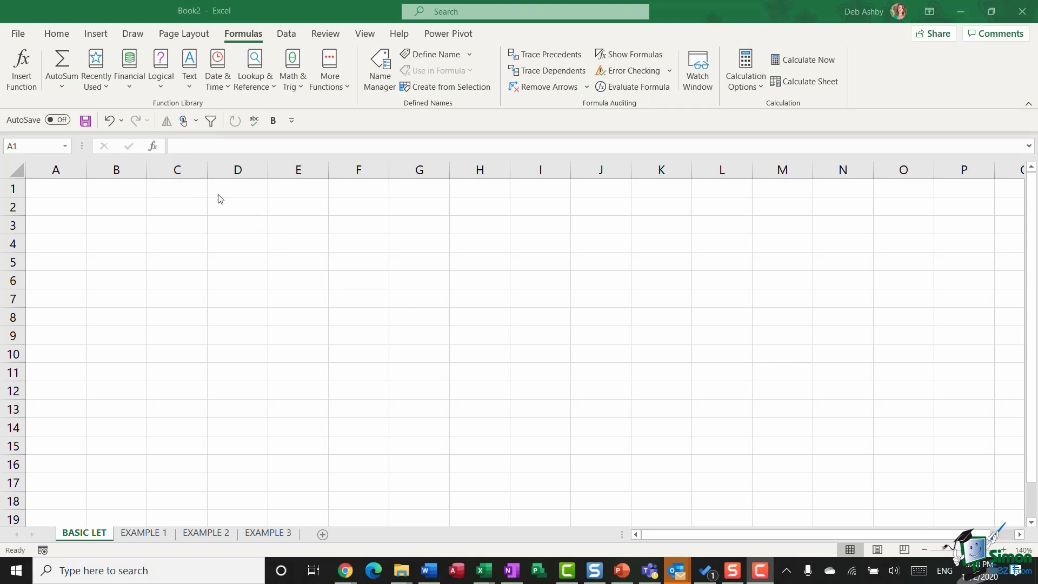
- Look up the LET function's description and arguments among the text functions
left_click(189, 85)
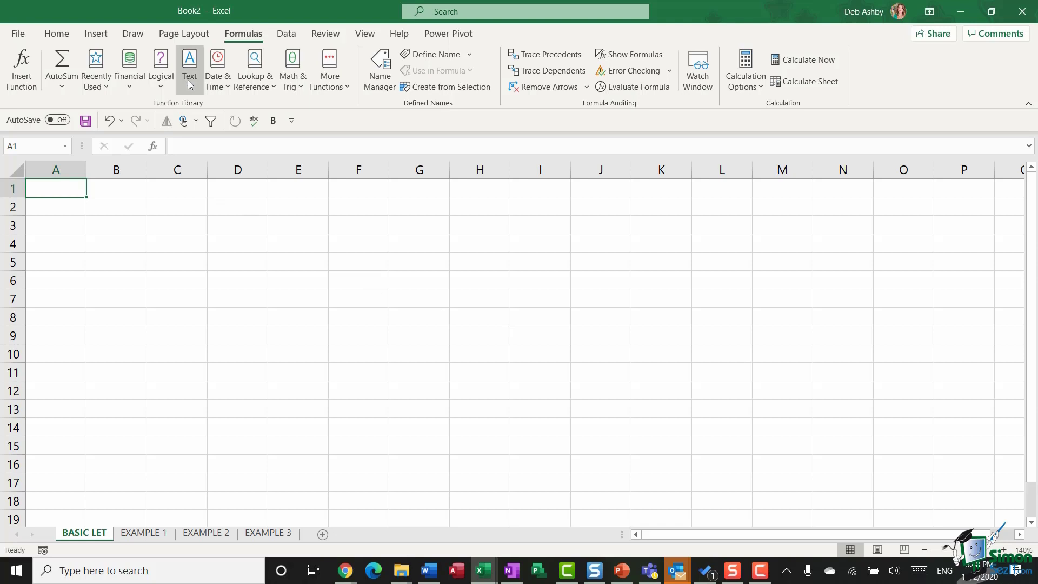
left_click(190, 84)
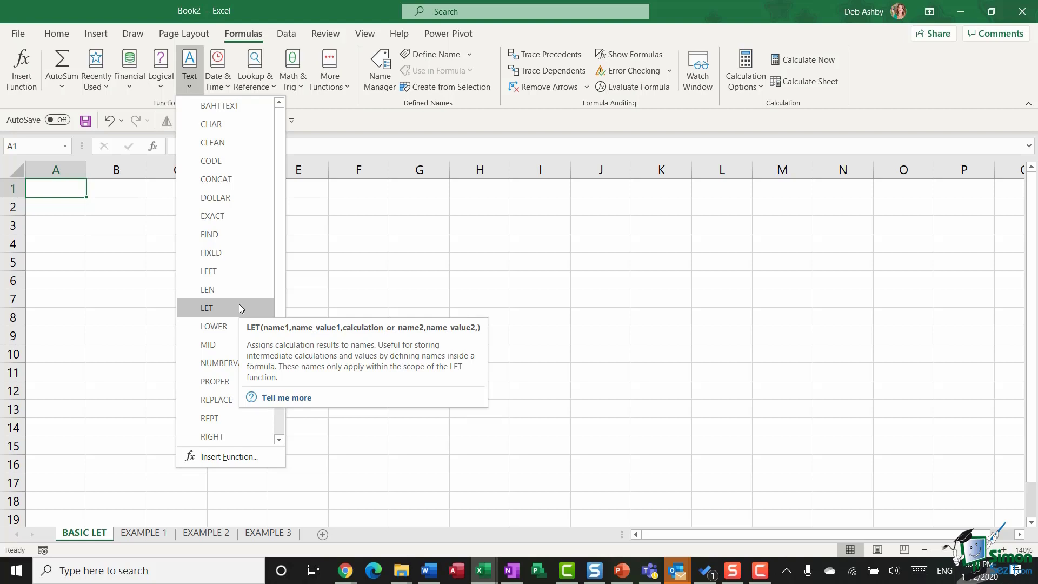
left_click(503, 314)
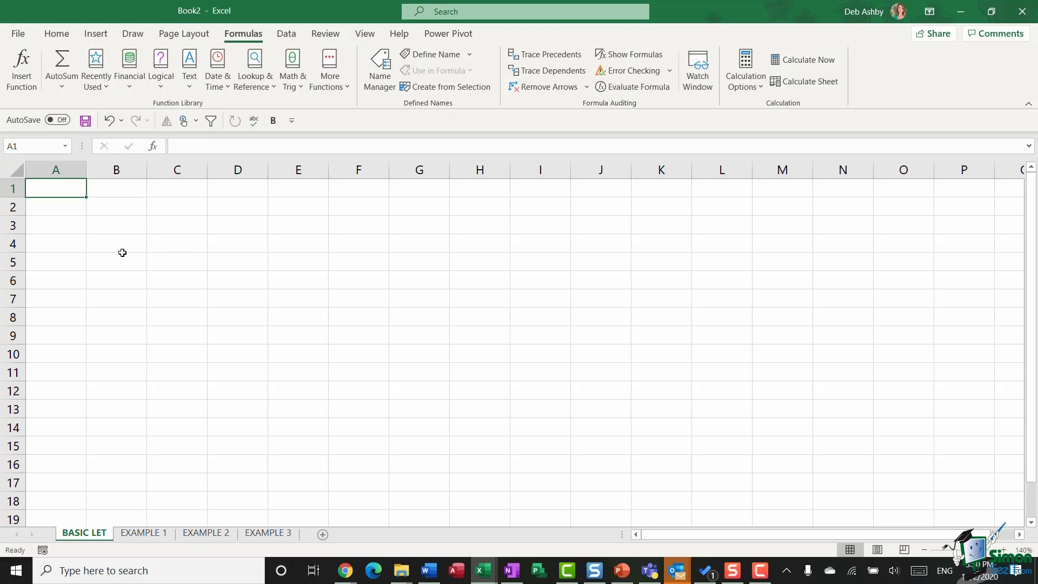
- Enter the formula =LET(x,10,x+5) in cell C4
left_click(169, 243)
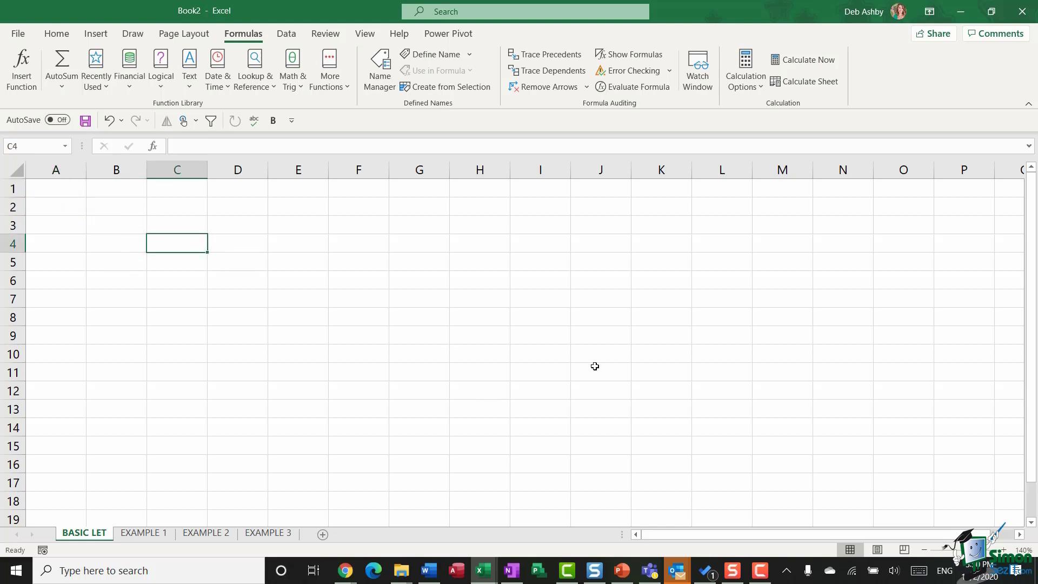
type("=LET")
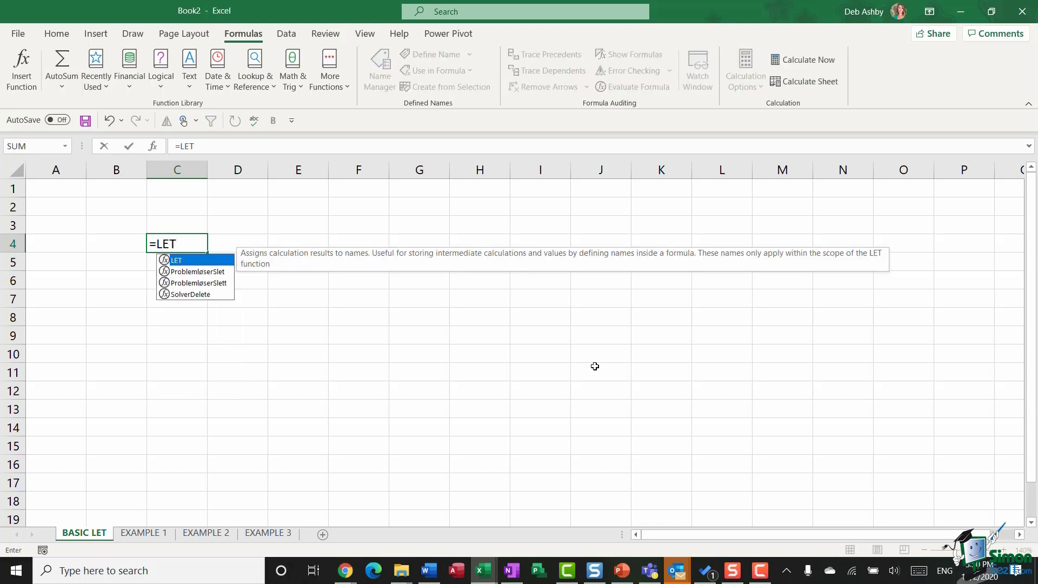
type("(")
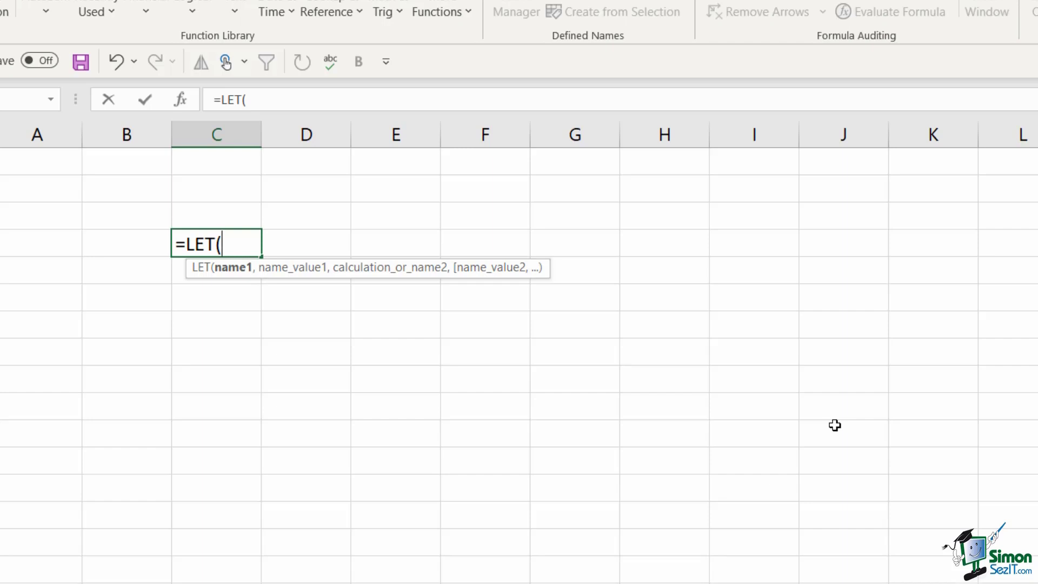
type("x,")
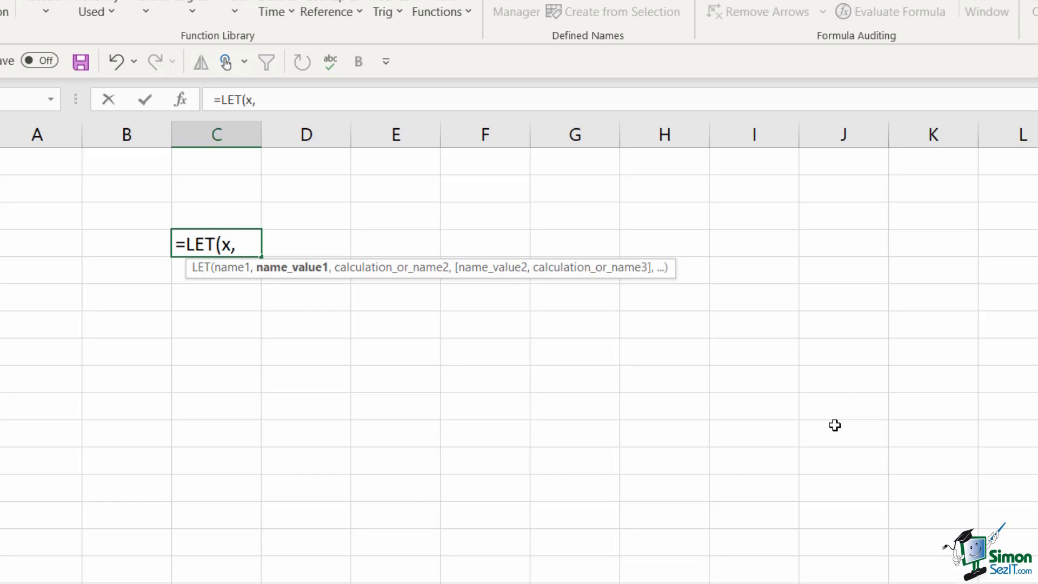
type("10,")
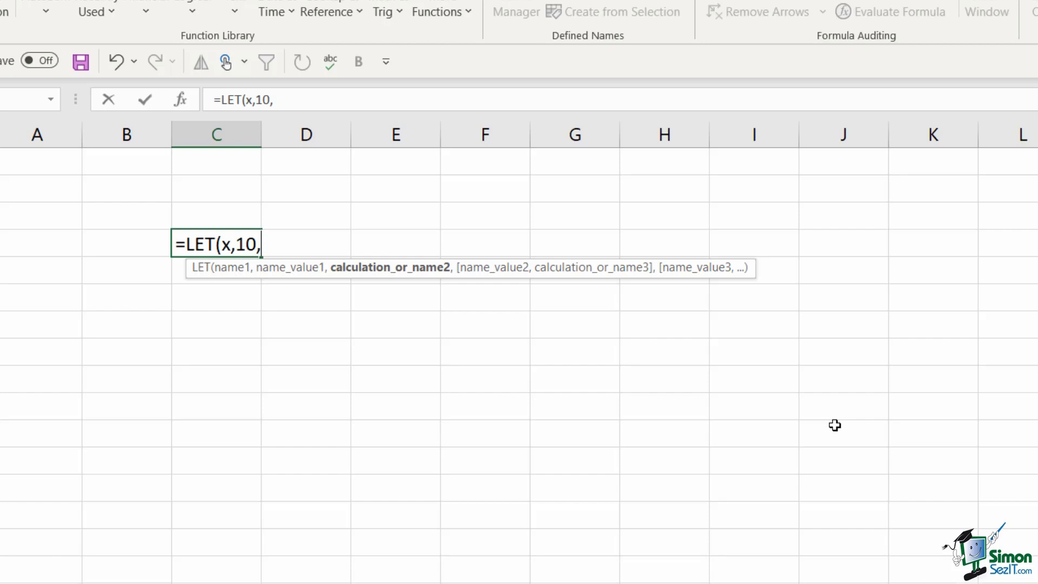
type("x+5")
type(")")
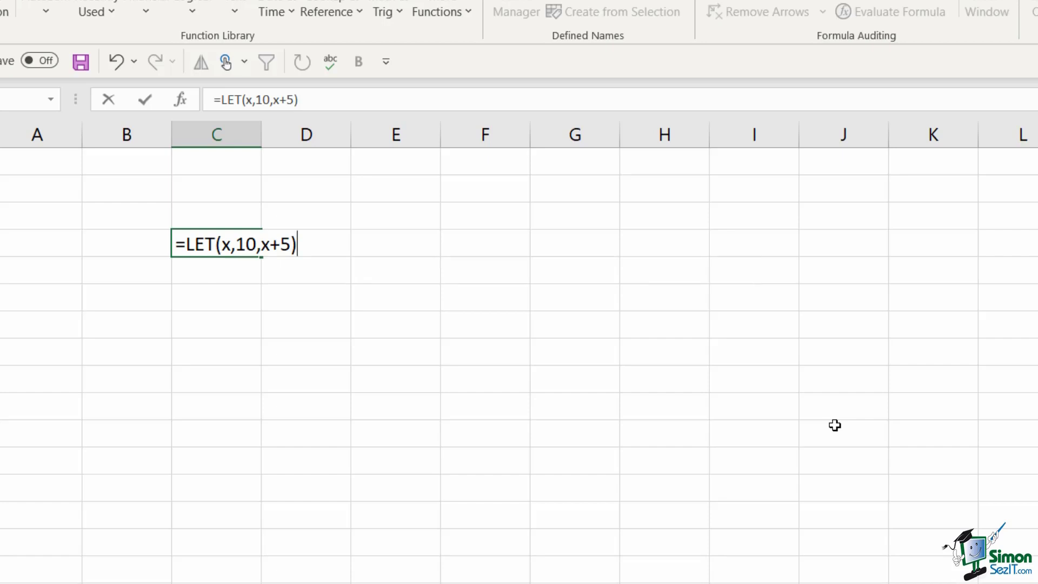
key("Return")
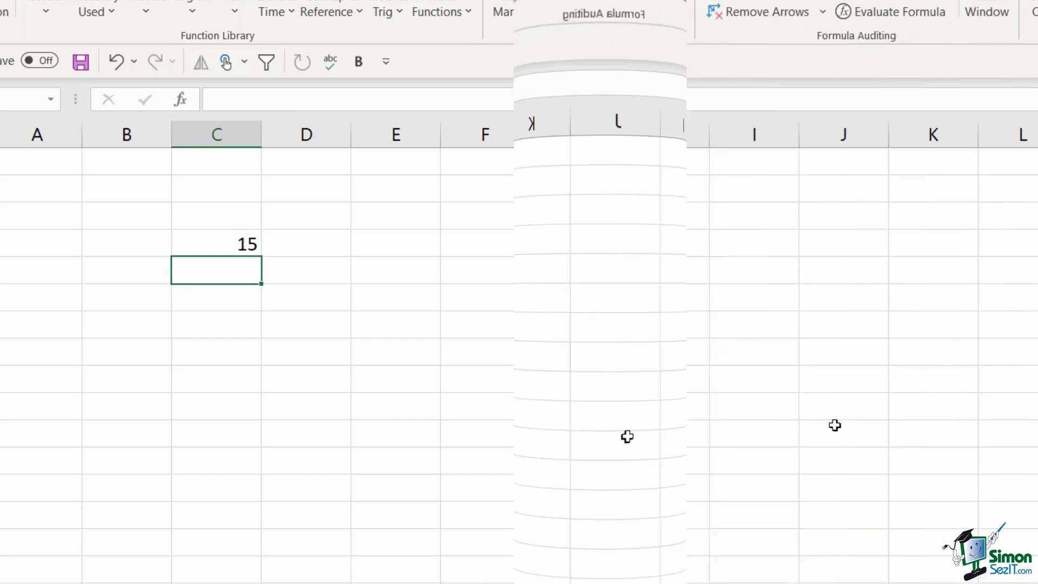
- Replace the formula in C4 with a two-variable version, =LET(x,10,y,2,x+y)
left_click(254, 254)
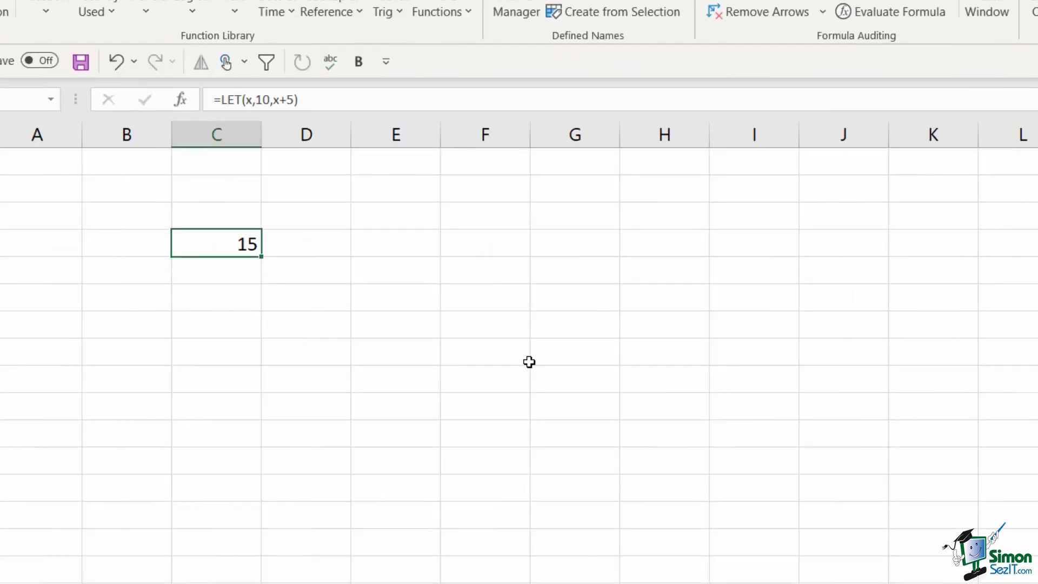
key("Delete")
type("=LET")
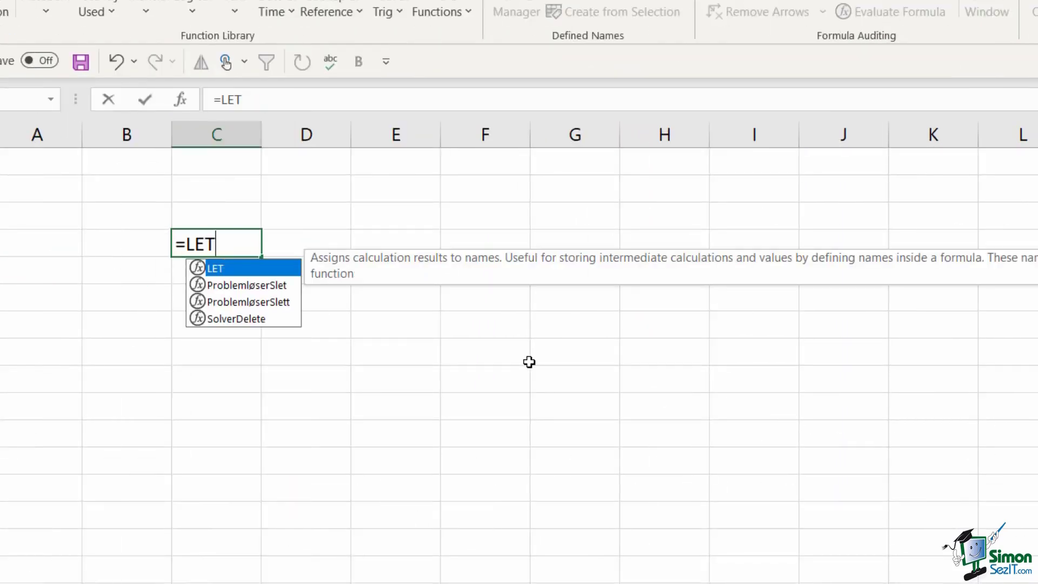
type("(x,10")
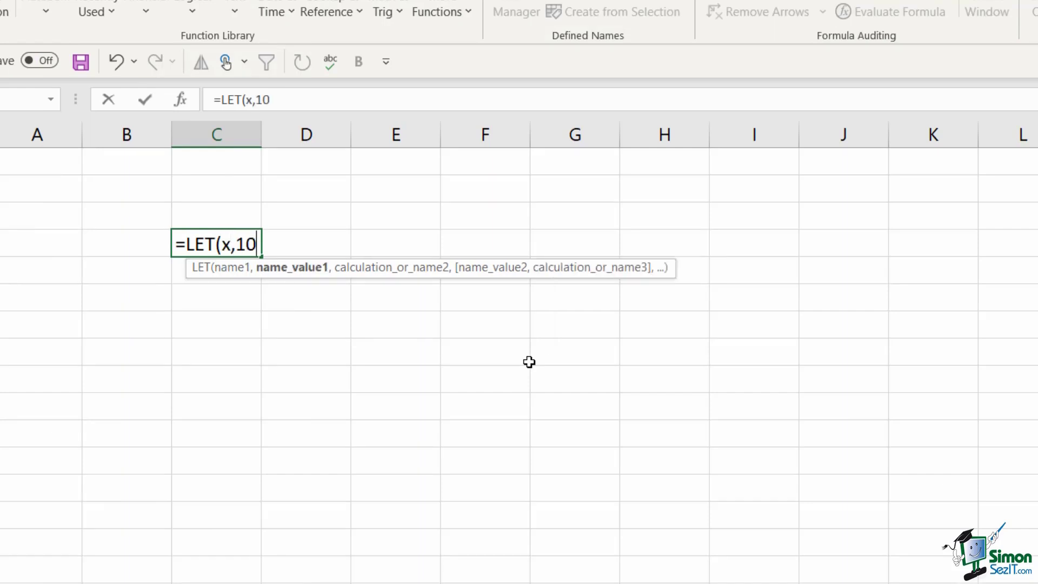
type(",")
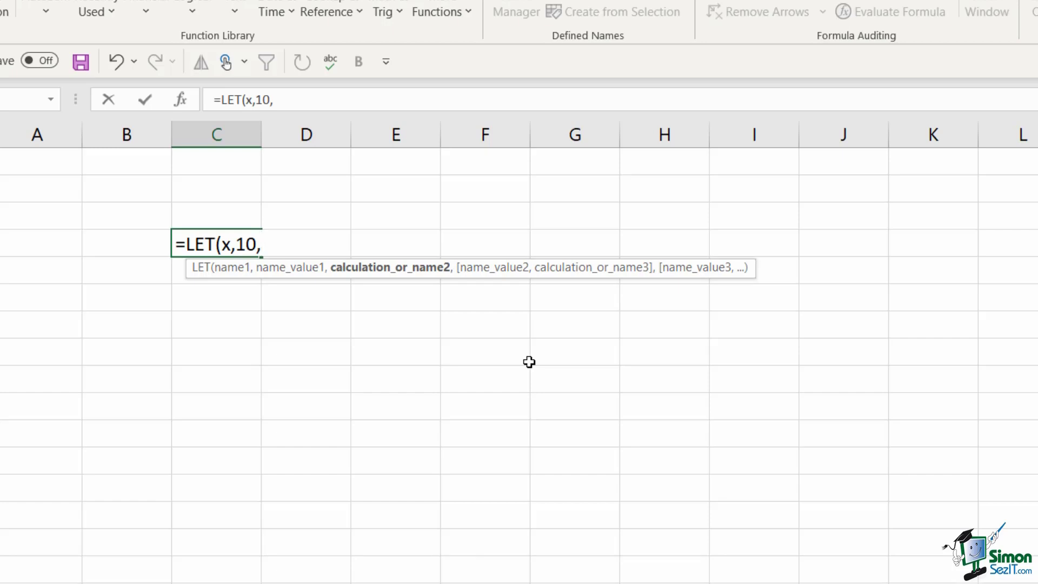
type("y")
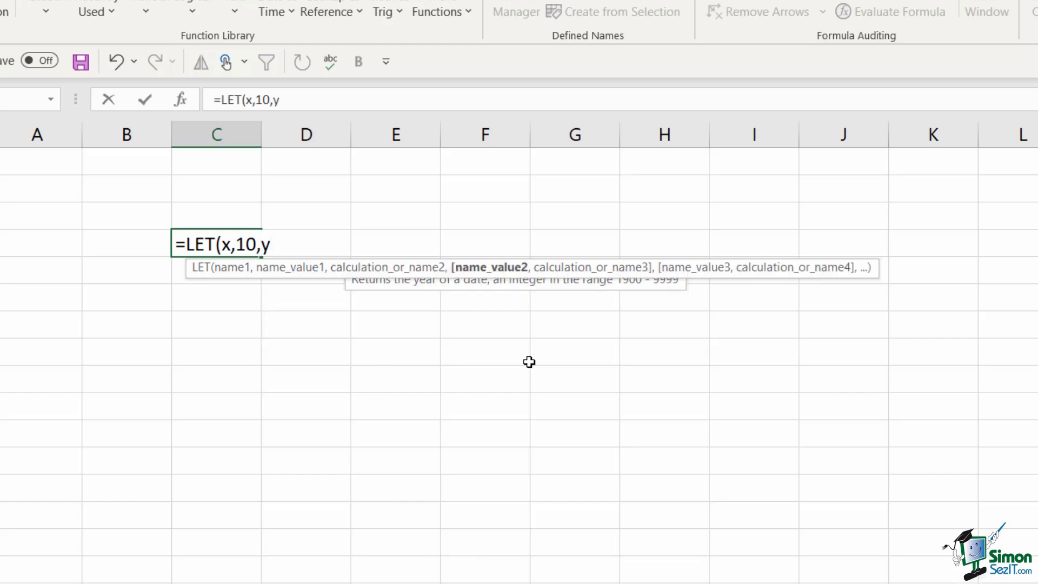
type(",2")
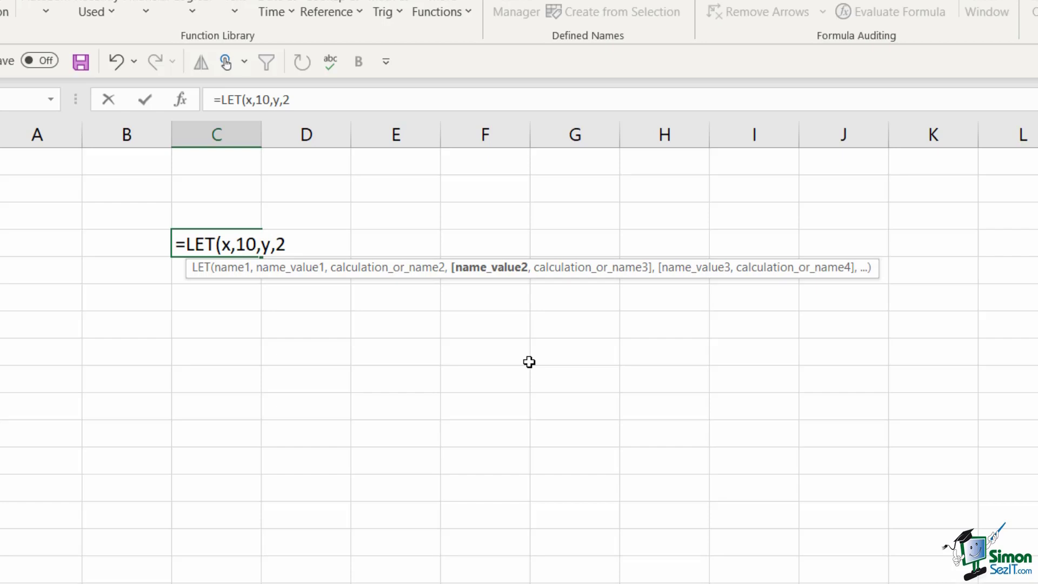
type(",")
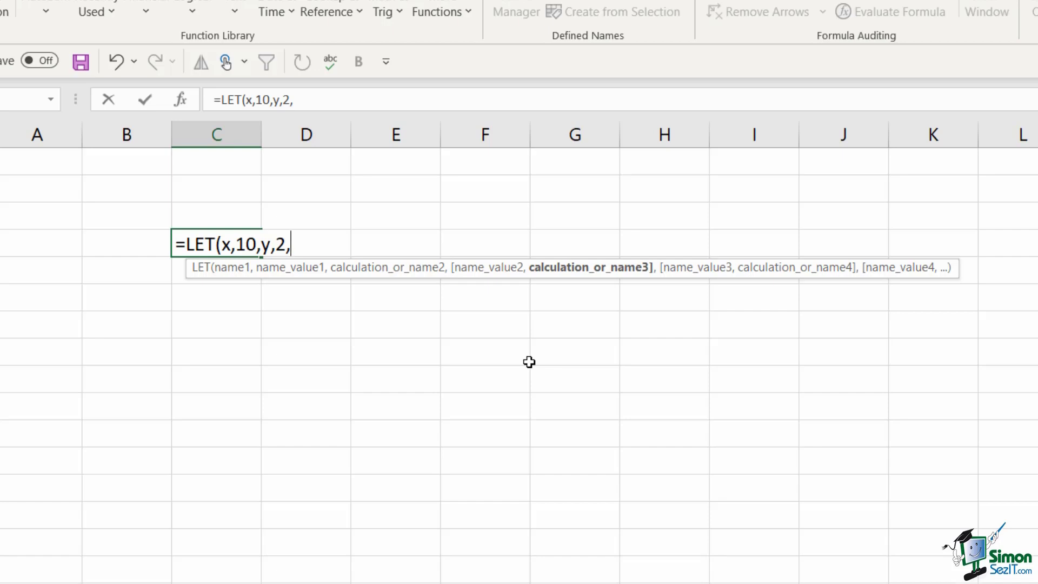
type("x+y")
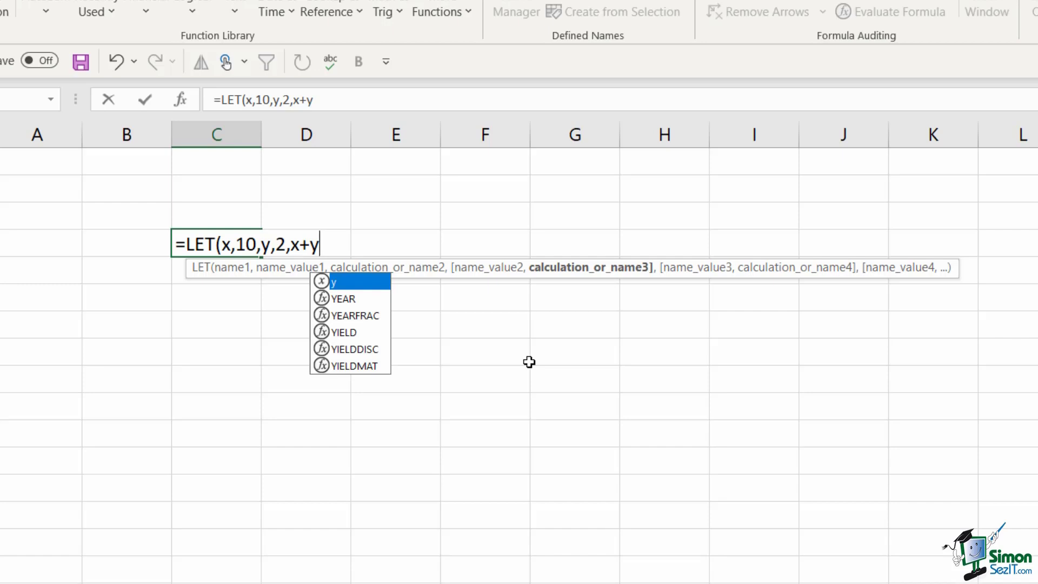
type(")")
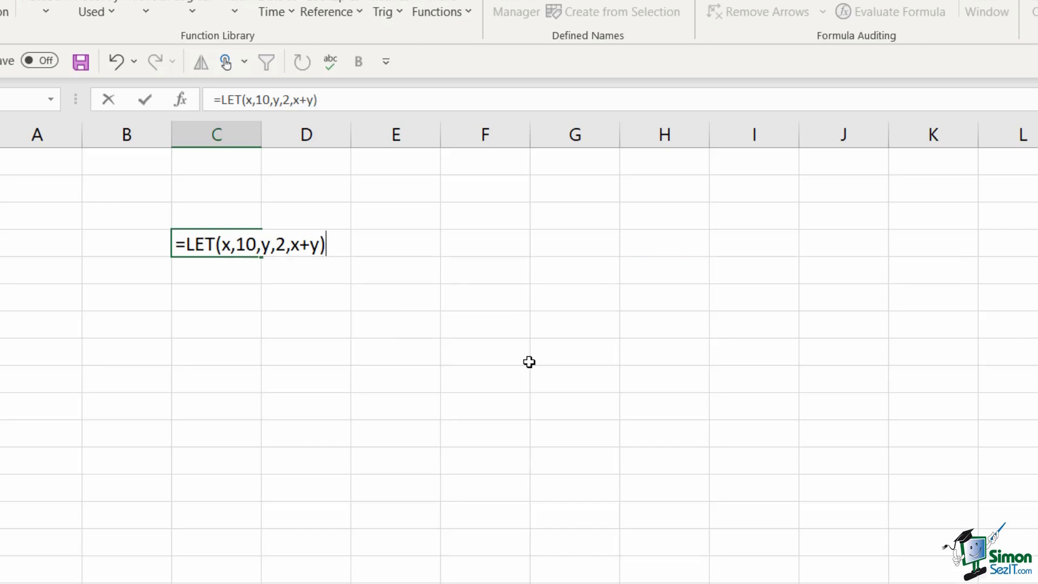
key("Return")
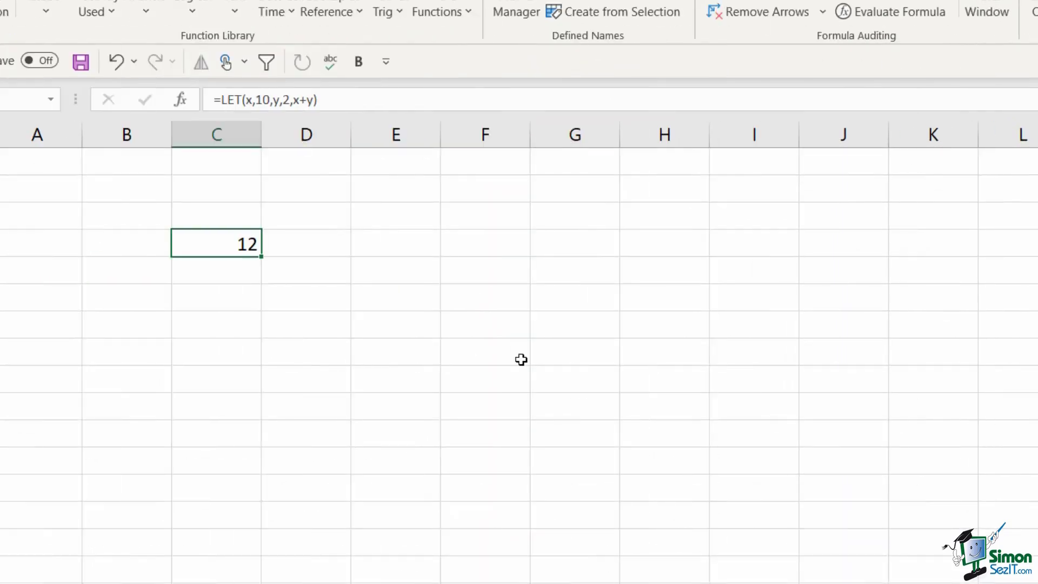
- Replace the formula in C4 with a three-variable version, =LET(x,10,y,2,z,3,(x/y)+z)
key("Delete")
type("=LET")
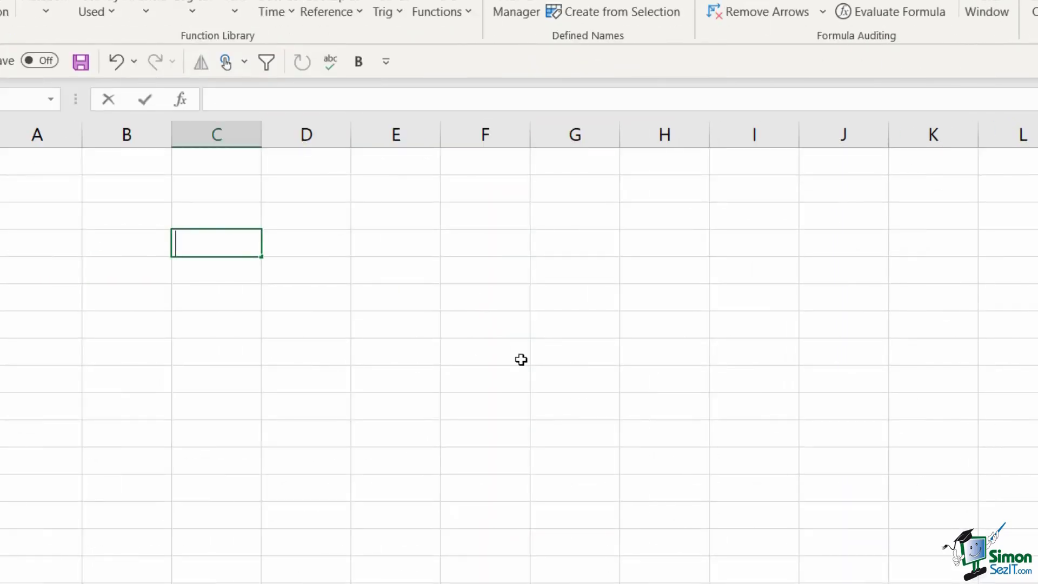
type("(")
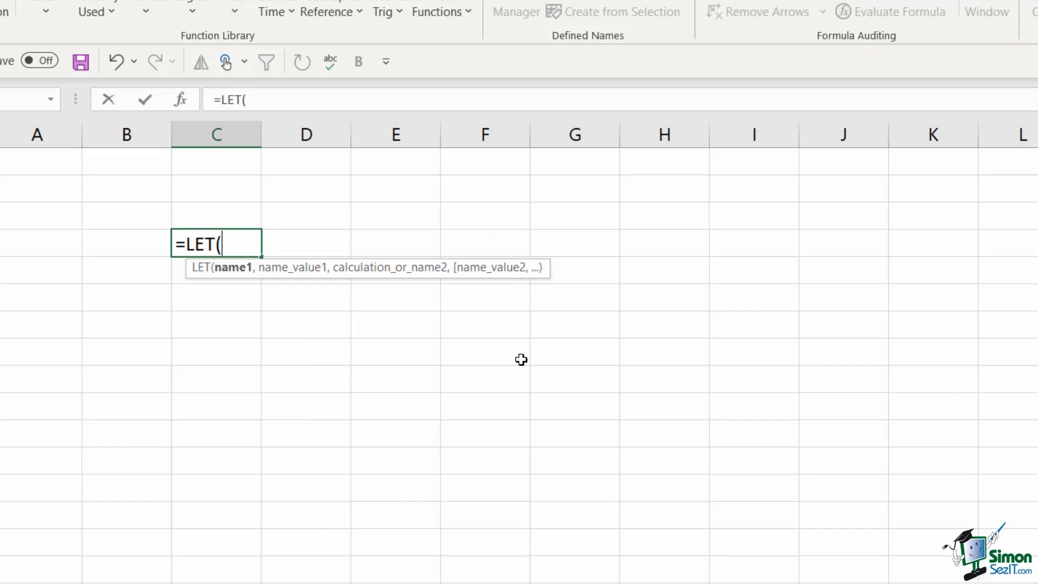
type("x,10,y,")
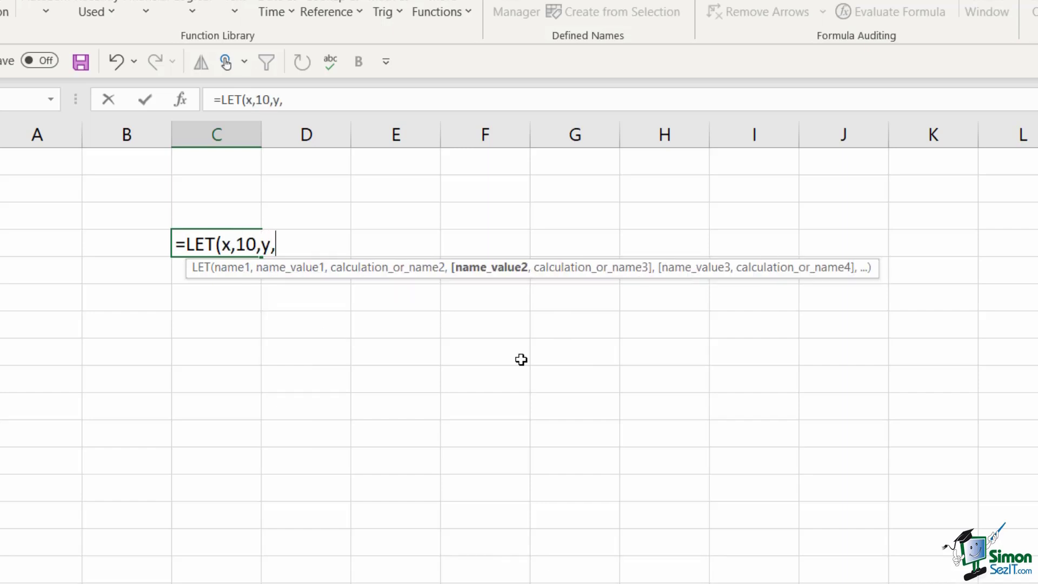
type("2,z,3")
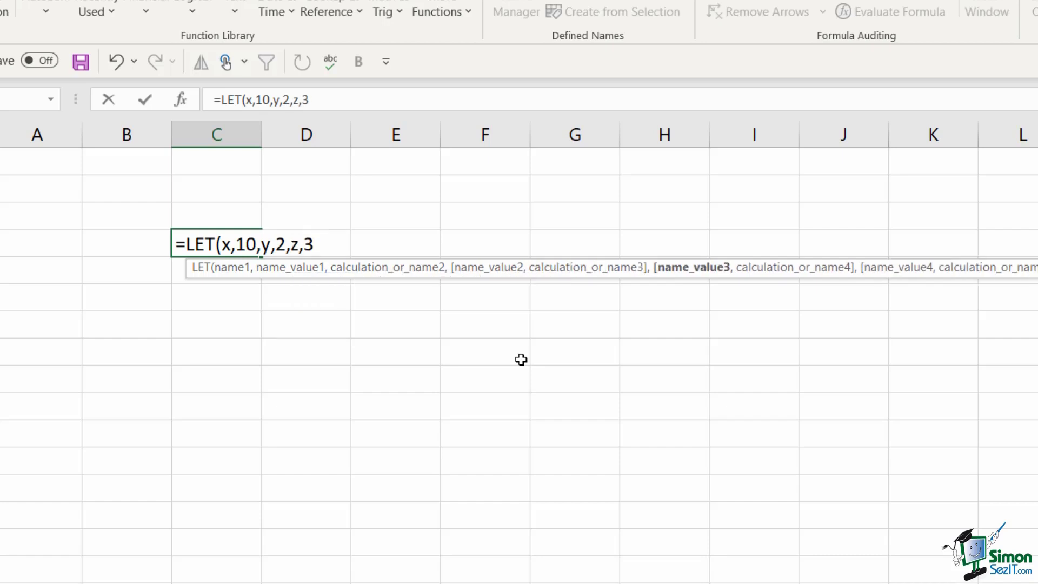
type(",")
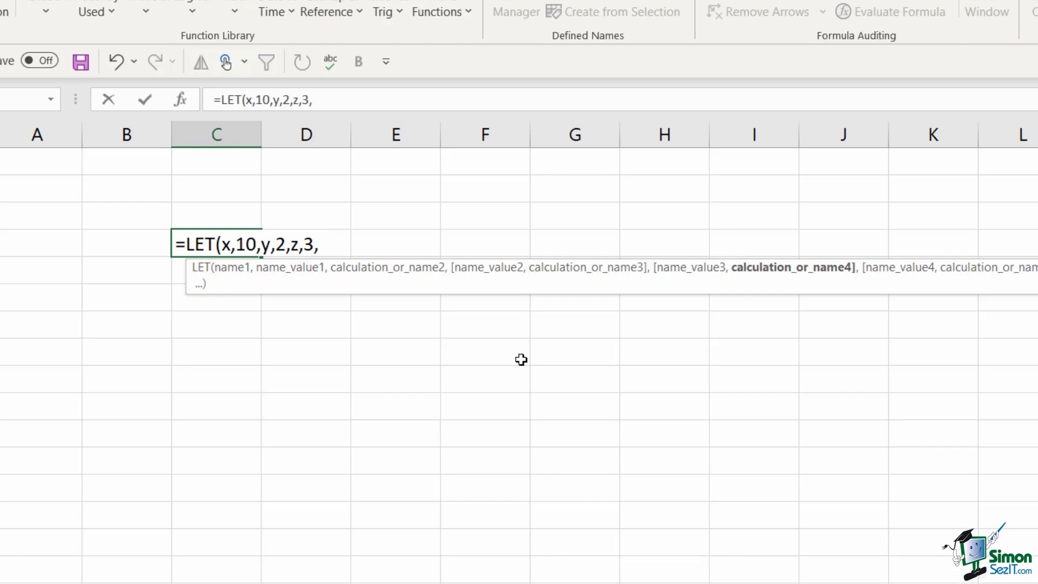
type("(x/y)")
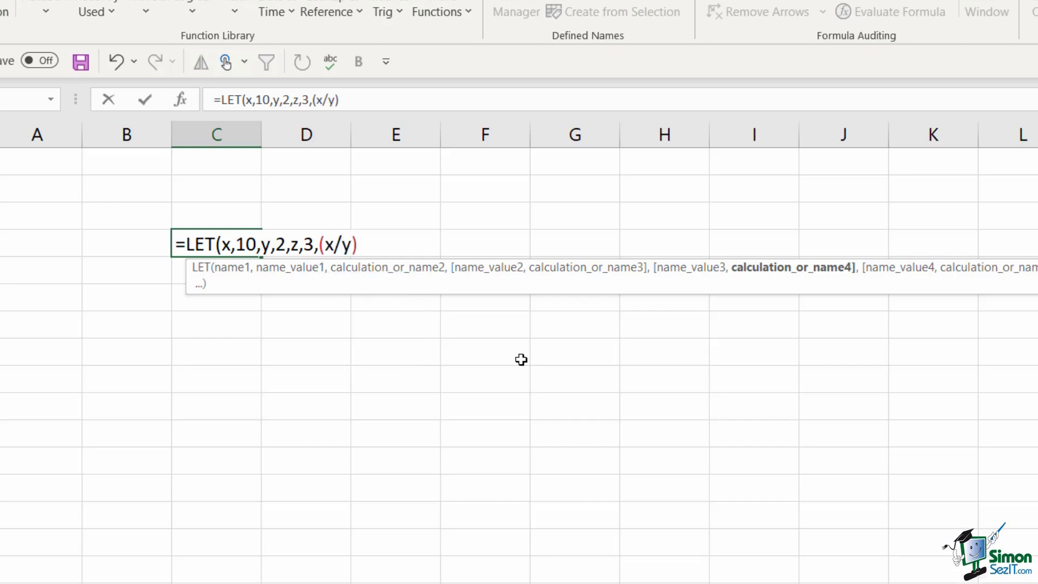
type("+z)")
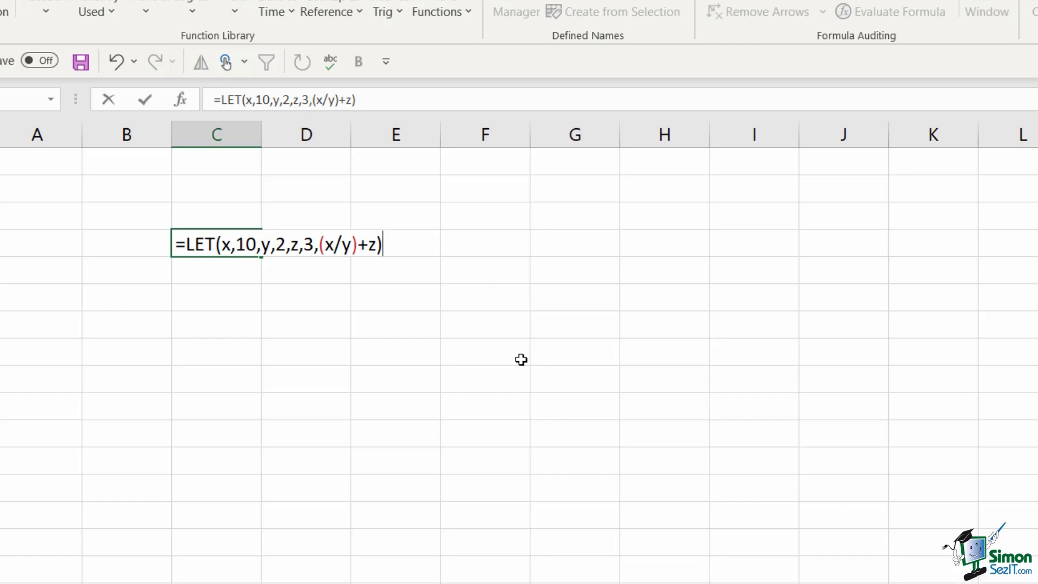
key("Return")
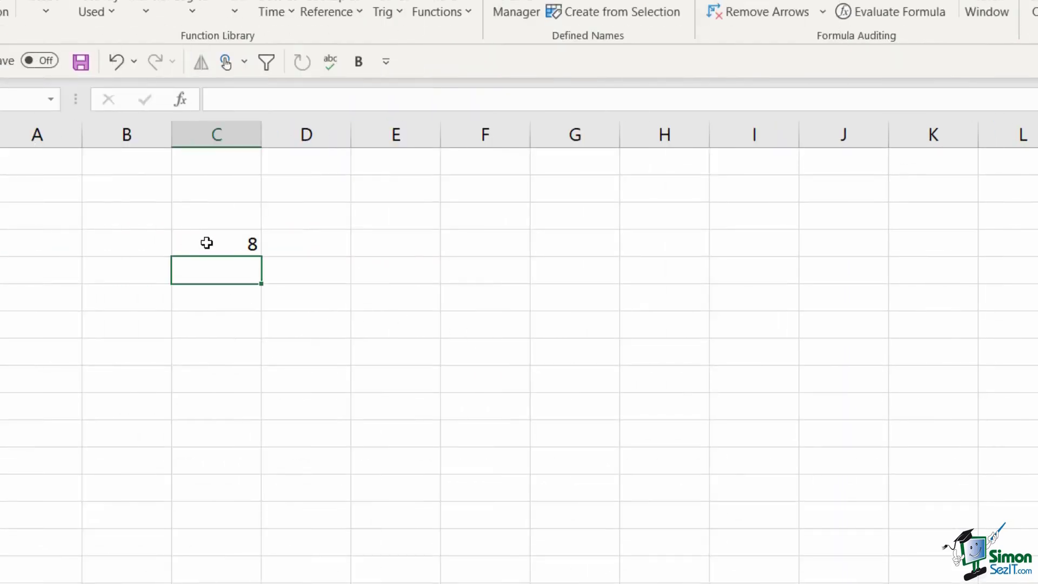
- Open the LET formula in C4 to review its names, values and calculation
left_click(214, 242)
double_click(214, 241)
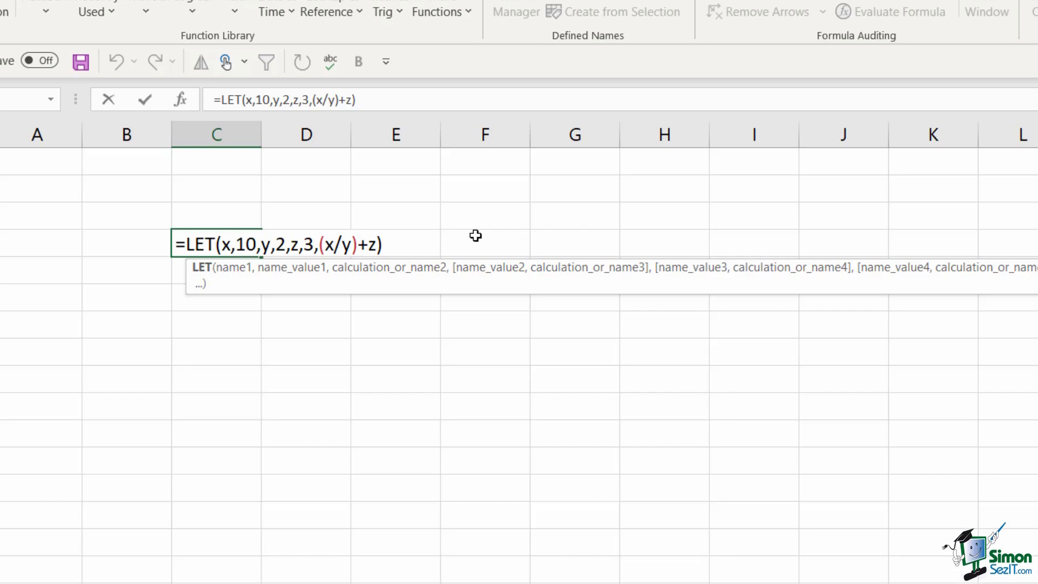
left_click(306, 352)
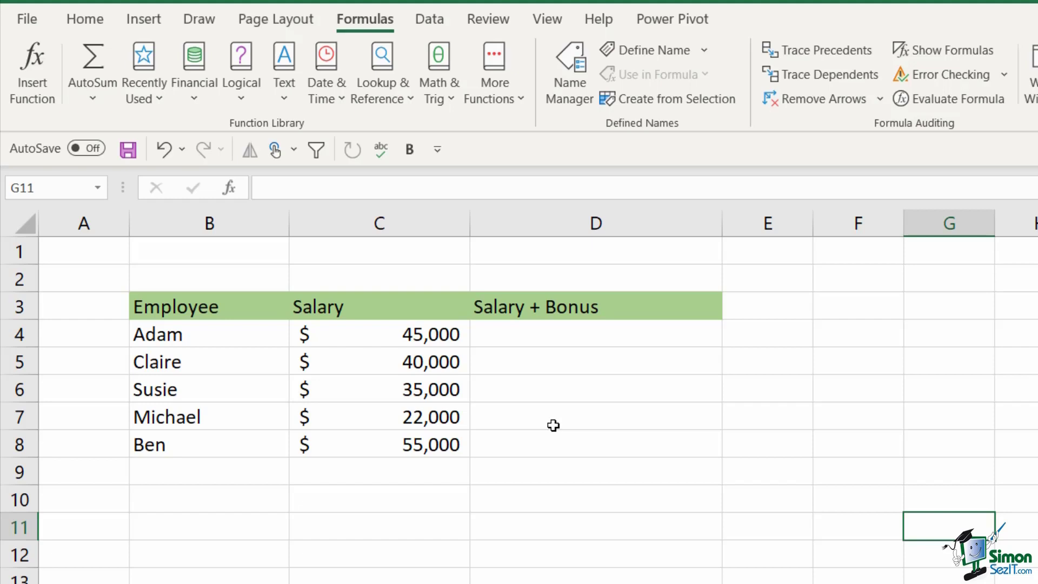
- Start a LET formula in D4 that defines the name bonus with the value 2000
left_click(558, 333)
type("=LET(")
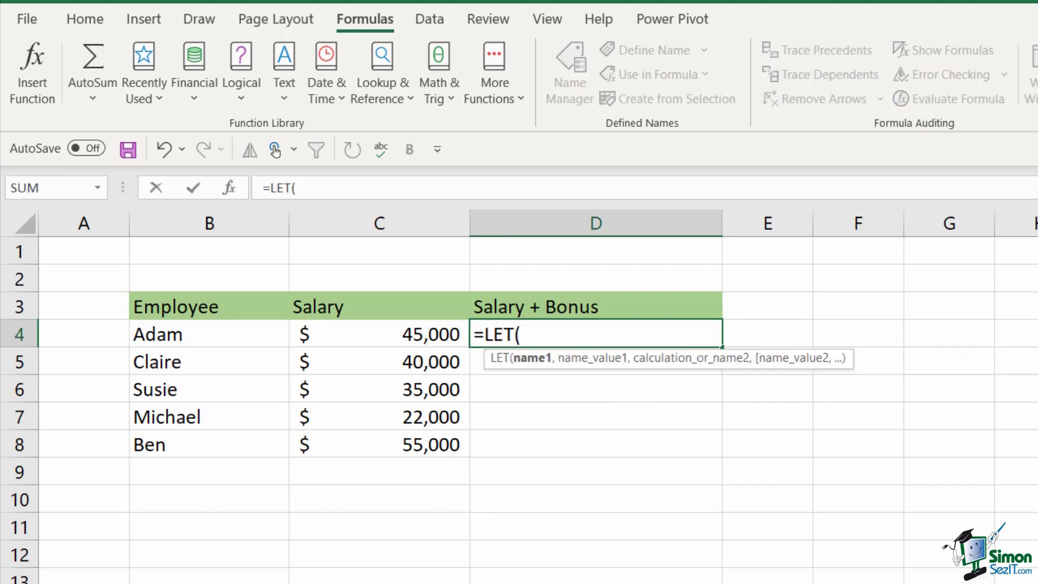
type("bonu")
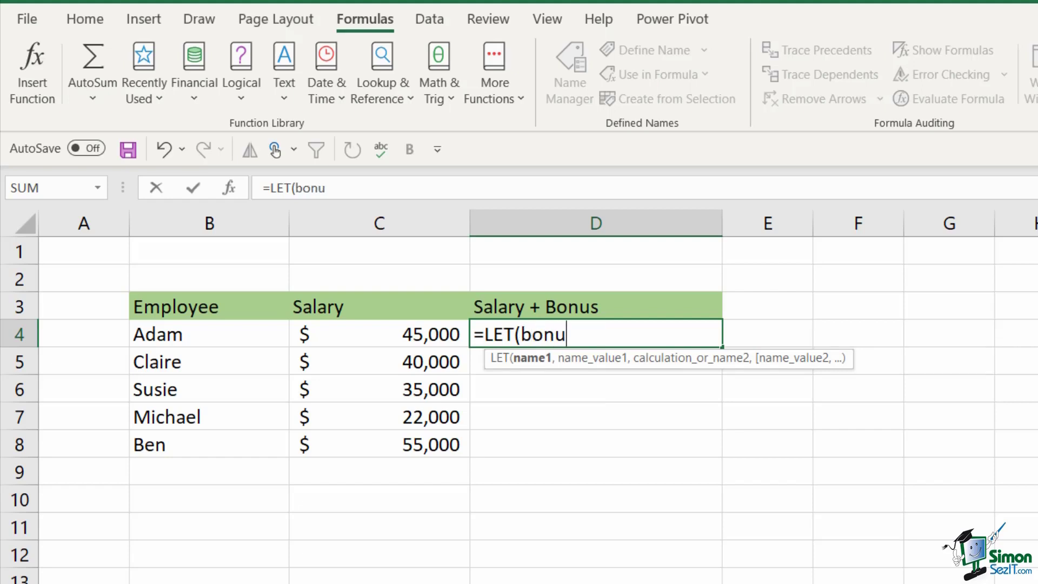
type("s,")
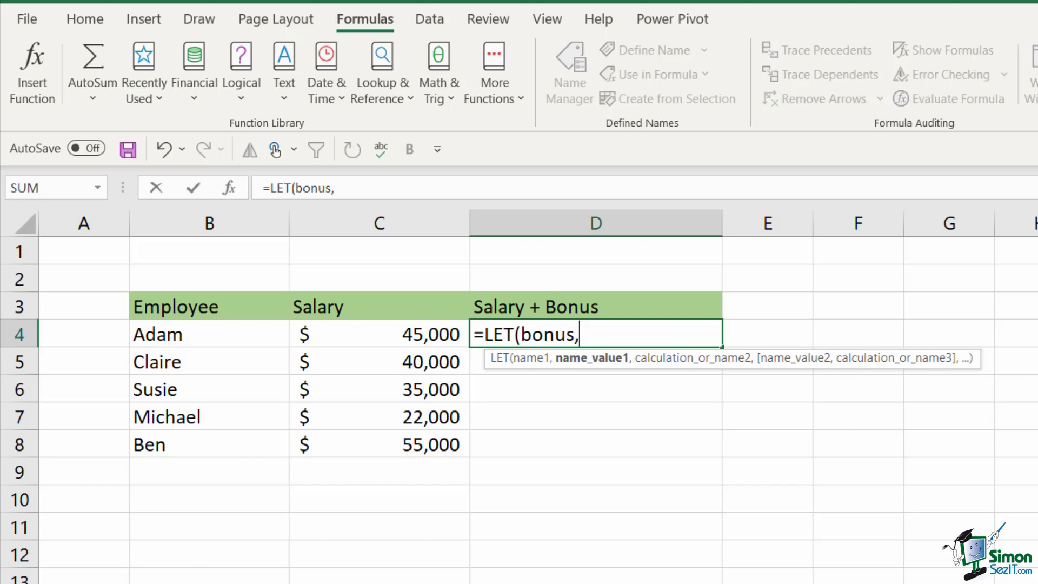
type("2000")
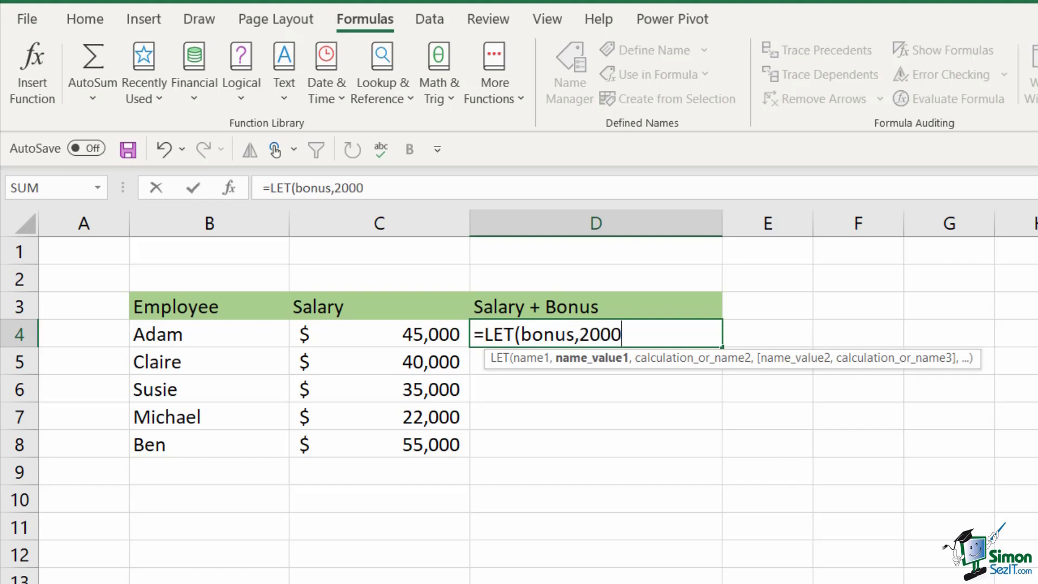
type(",")
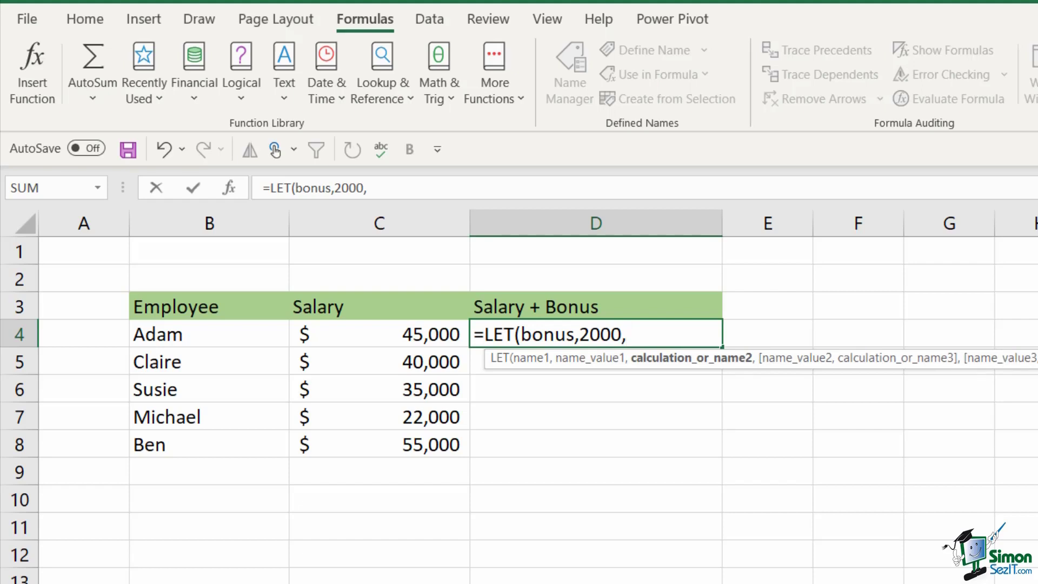
- Complete the LET formula in D4 with the calculation SUM(C4+bonus)
type("SUM(")
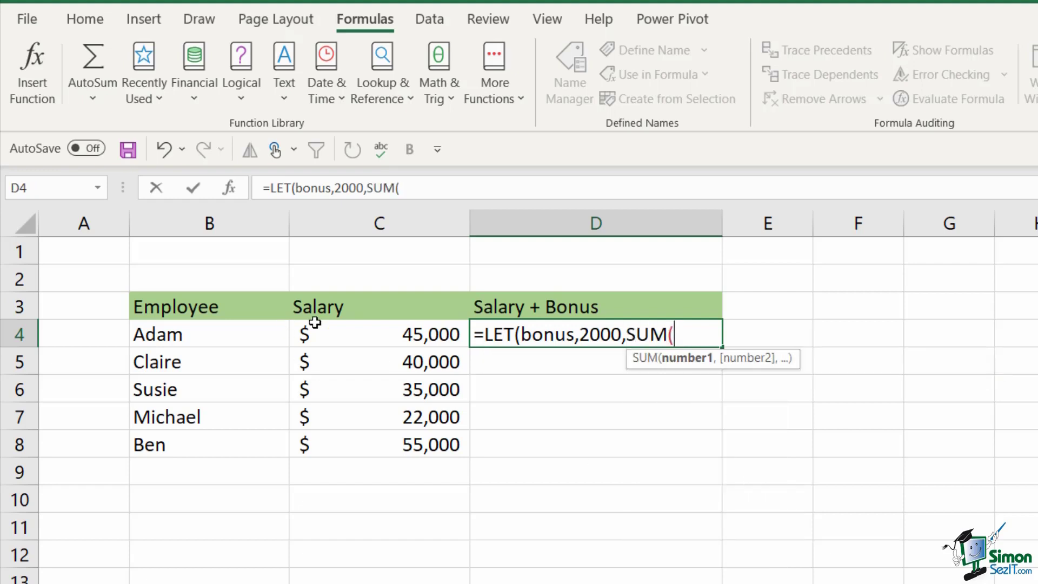
left_click(390, 332)
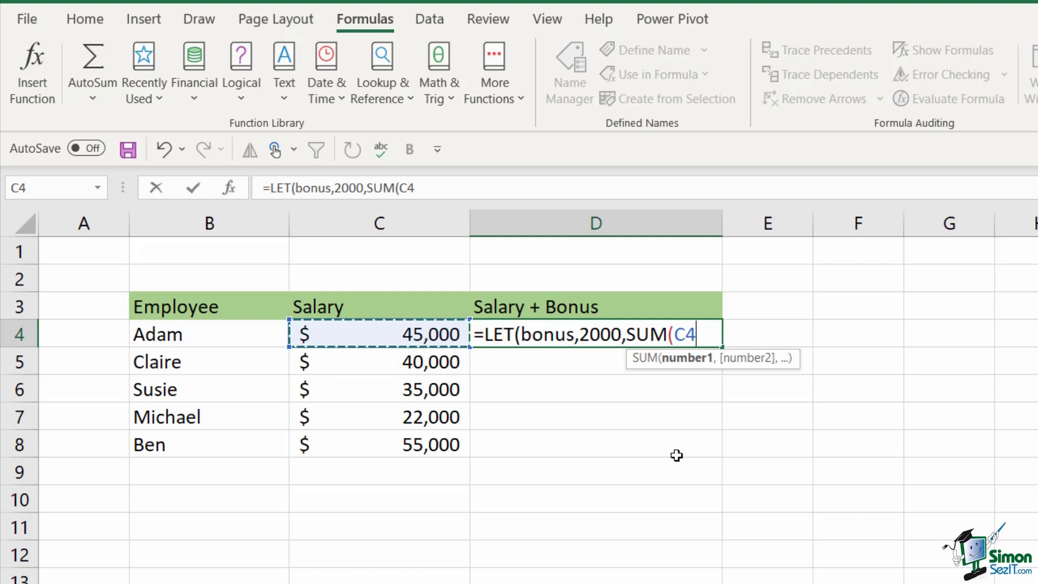
type("+")
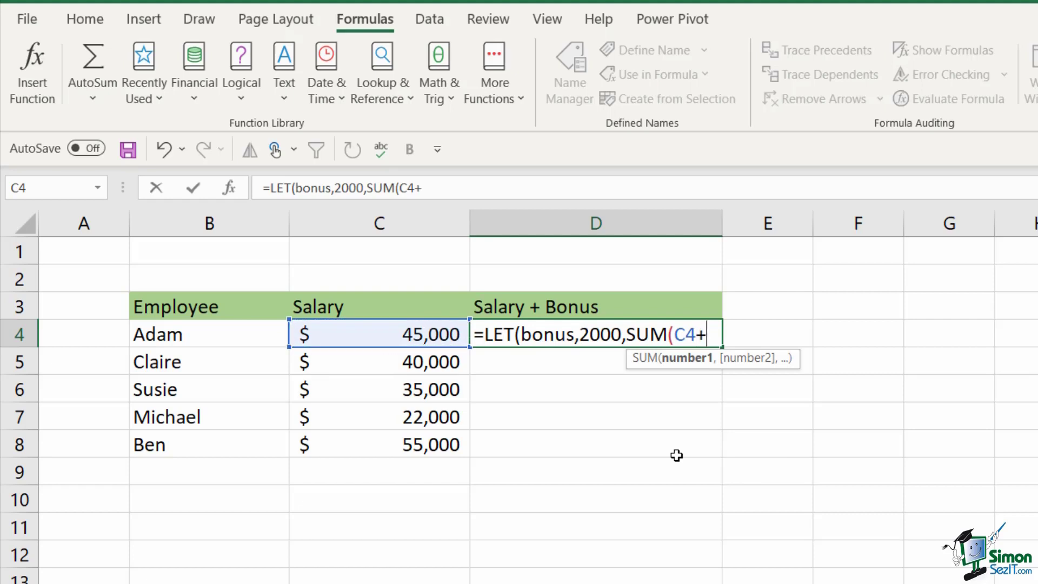
type("bonu")
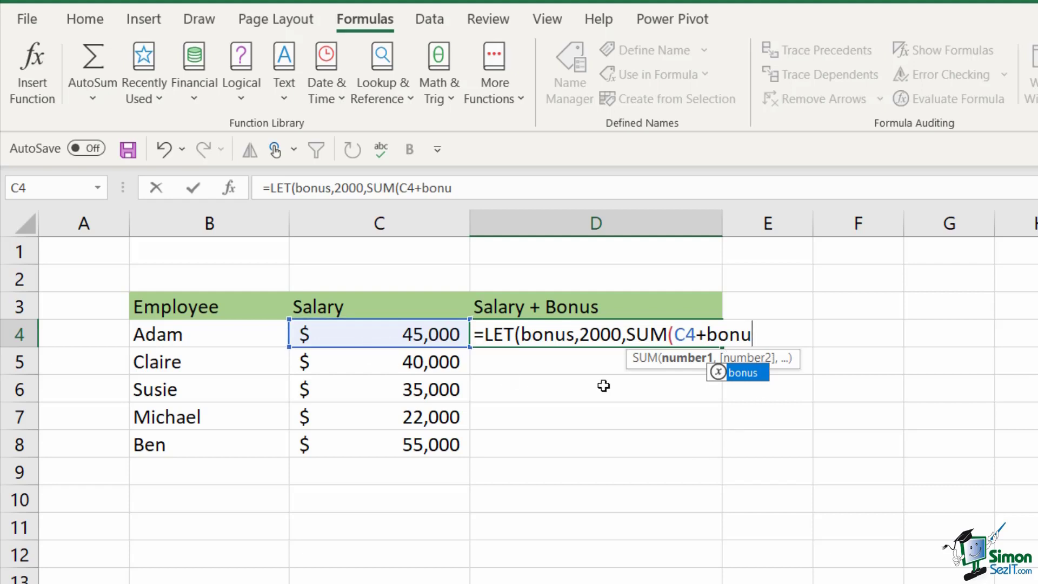
double_click(754, 382)
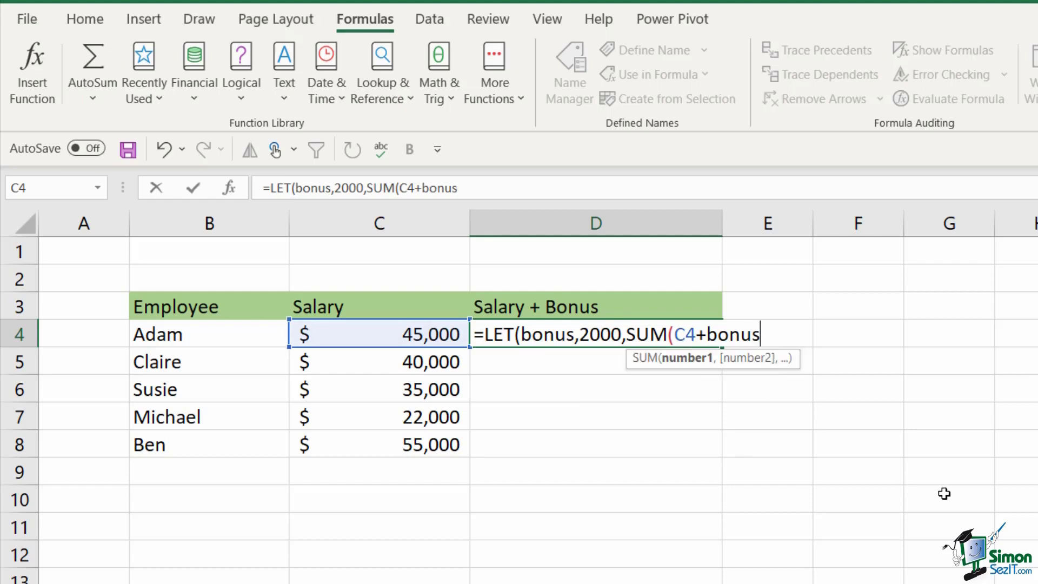
type("))")
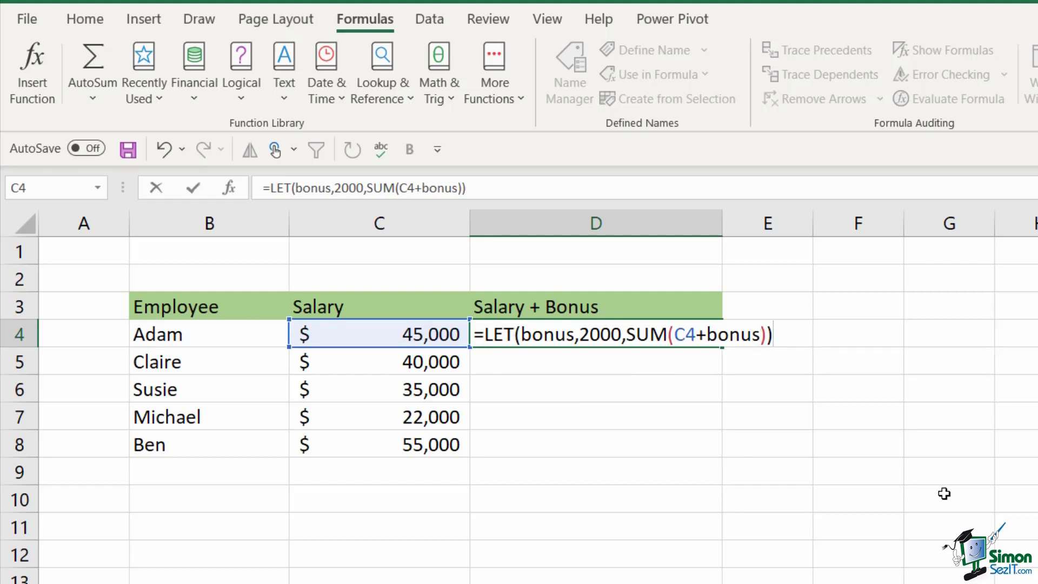
key("Return")
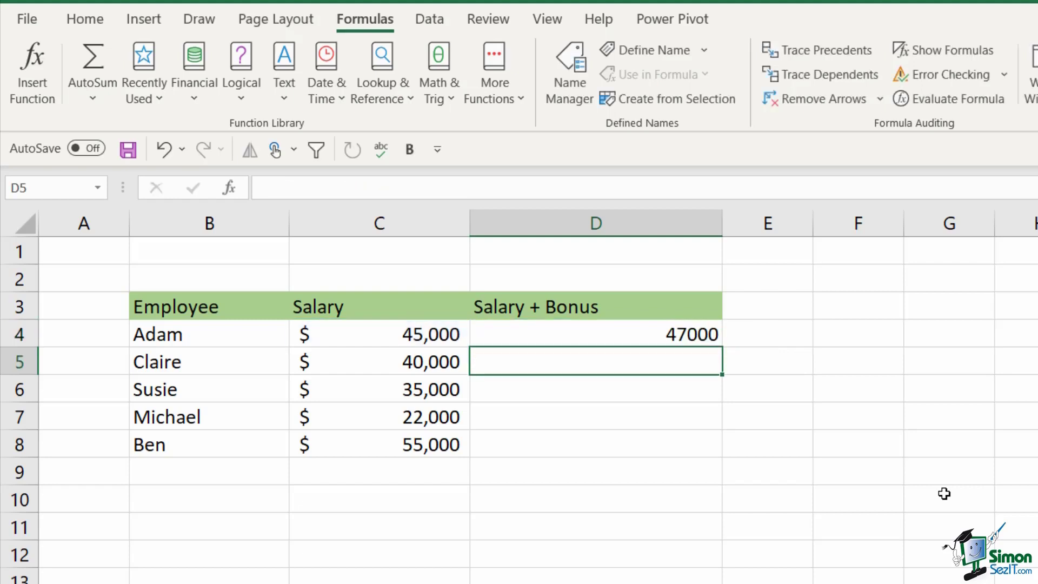
- Fill the D4 formula down through D8 and format the results as dollar amounts with no decimal places
left_click(719, 344)
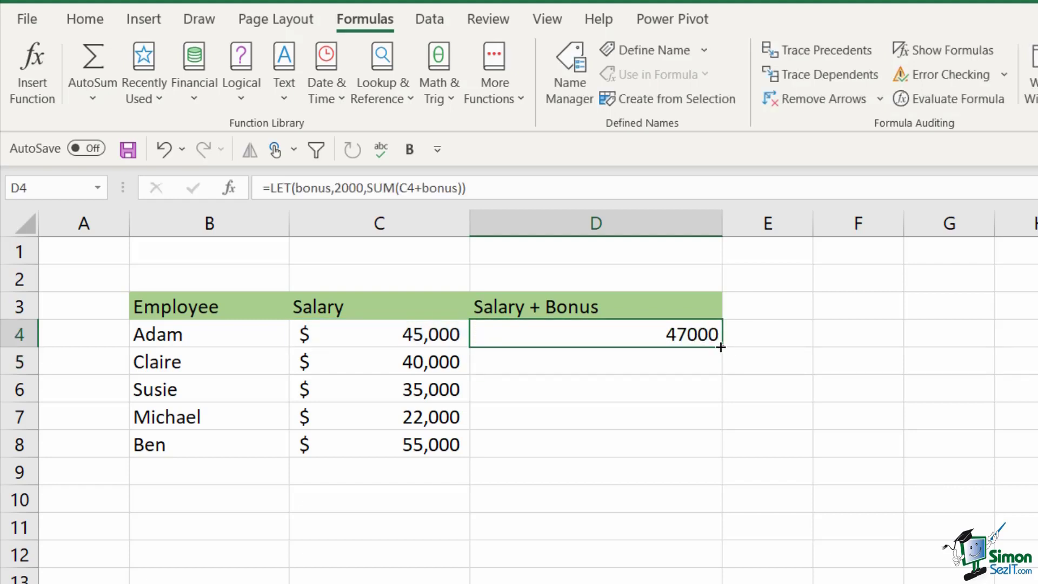
double_click(720, 347)
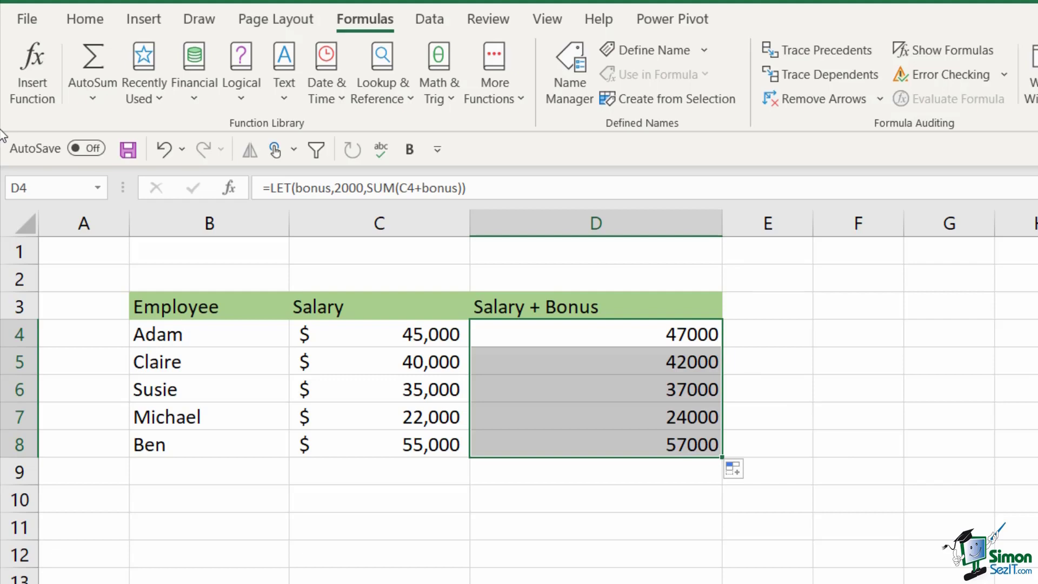
left_click(86, 20)
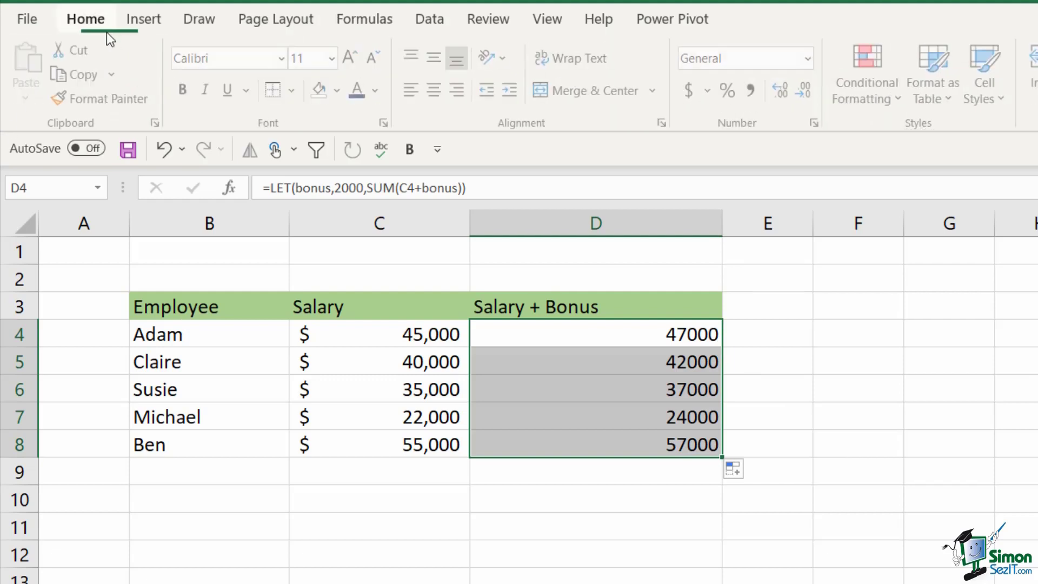
left_click(695, 89)
double_click(808, 91)
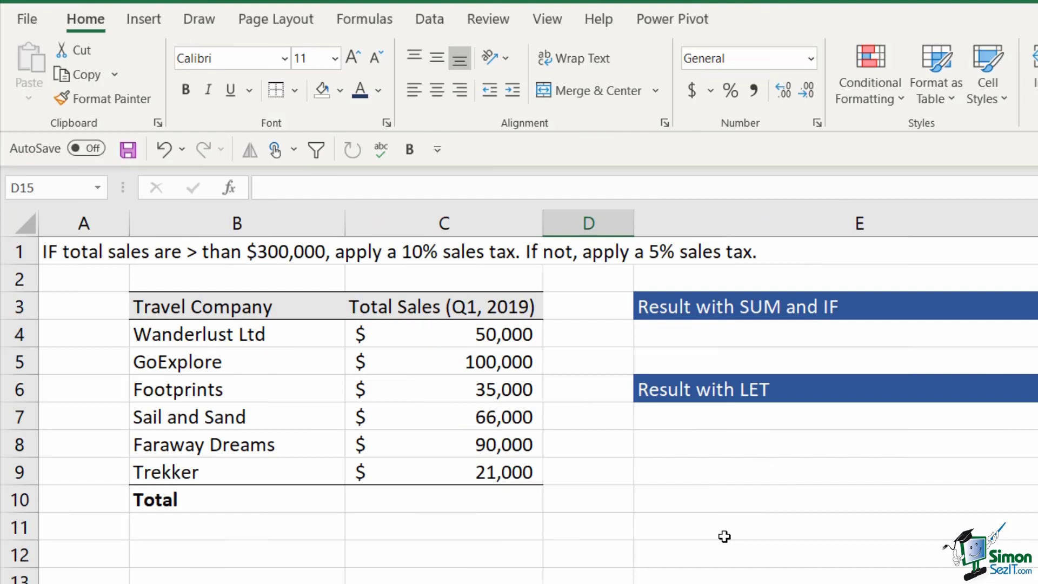
- On the travel company sheet, examine the company list, the Q1 2019 sales figures, the sales tax rule and the two result cells
left_click(725, 534)
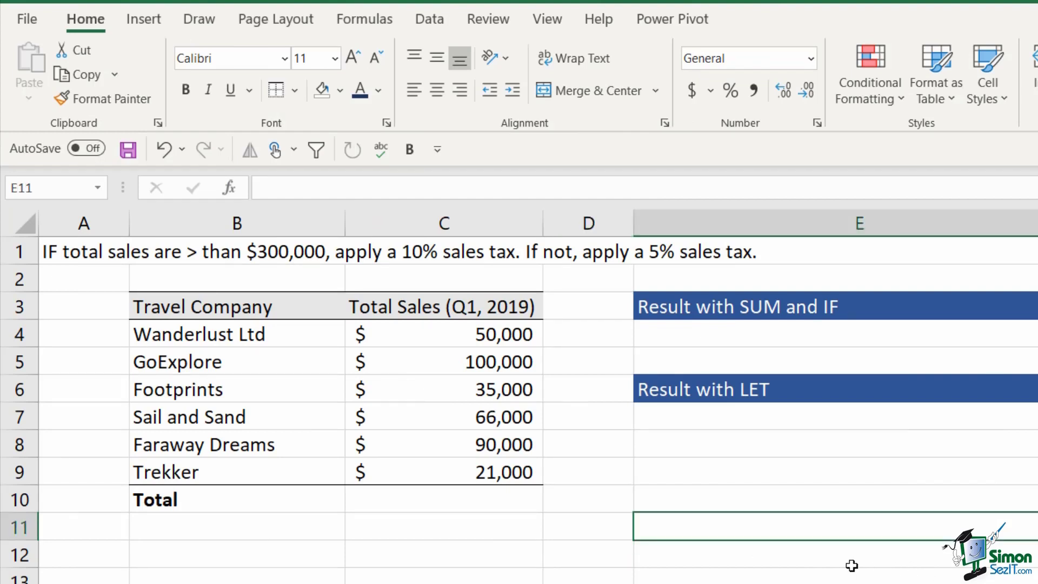
left_click_drag(245, 314, 238, 471)
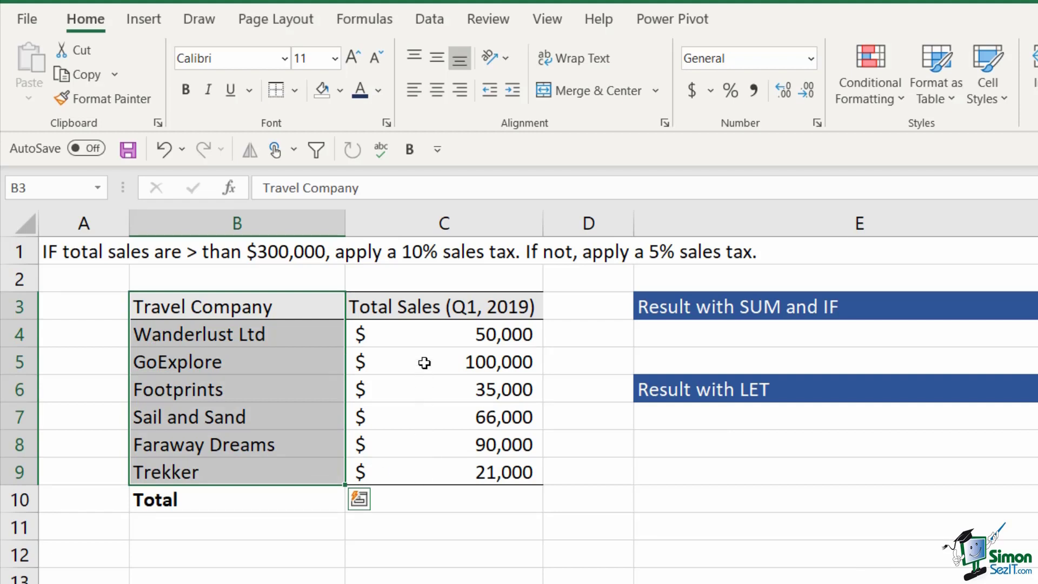
left_click_drag(443, 307, 458, 474)
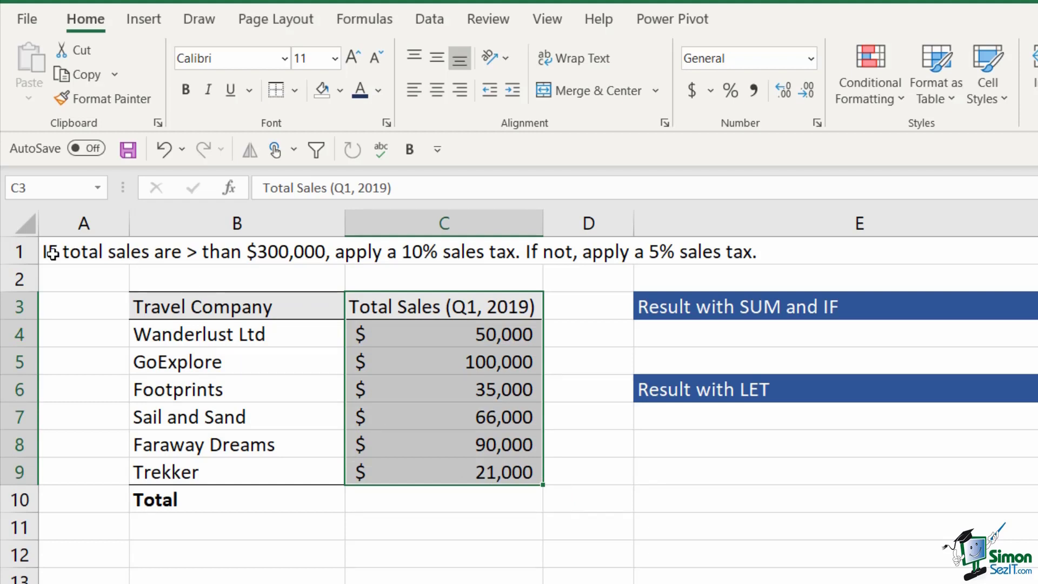
left_click(424, 508)
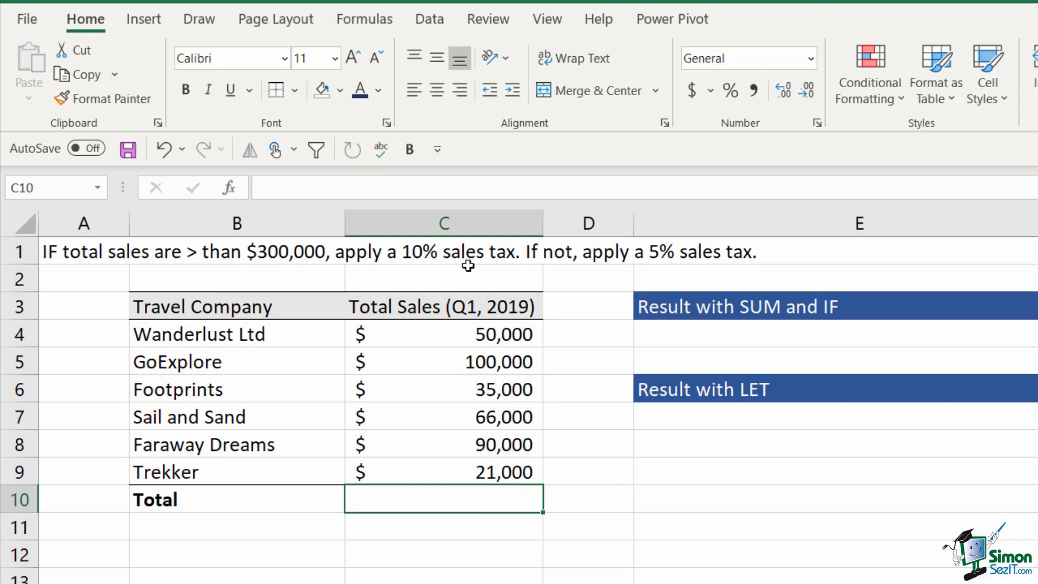
left_click_drag(484, 325, 495, 469)
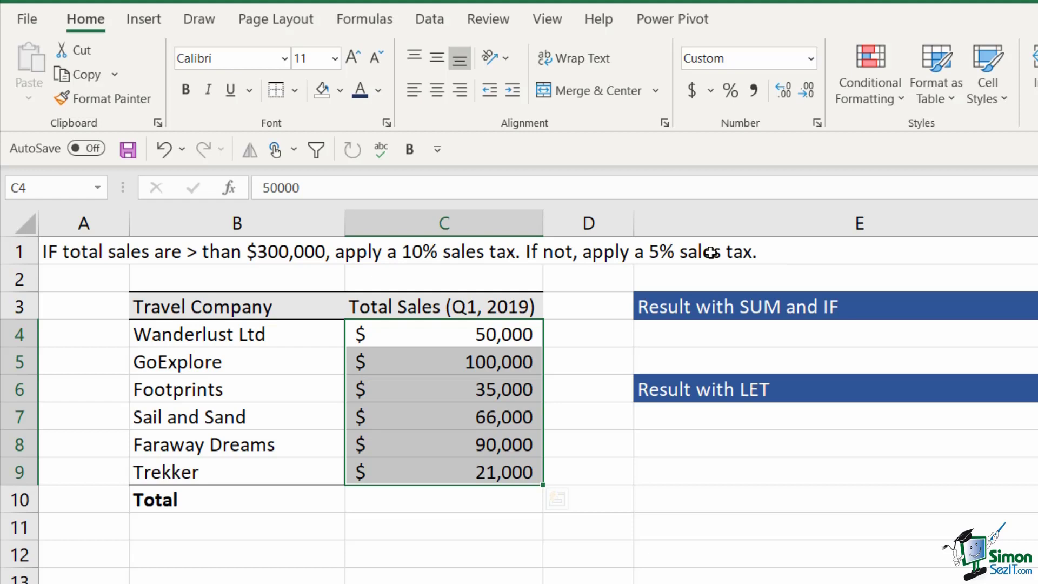
left_click(827, 339)
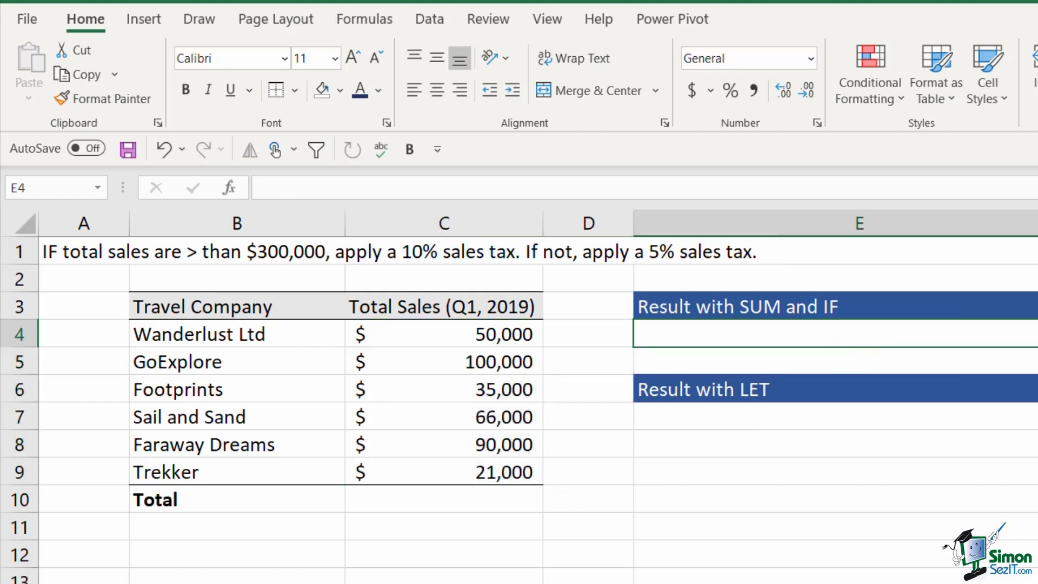
left_click(769, 428)
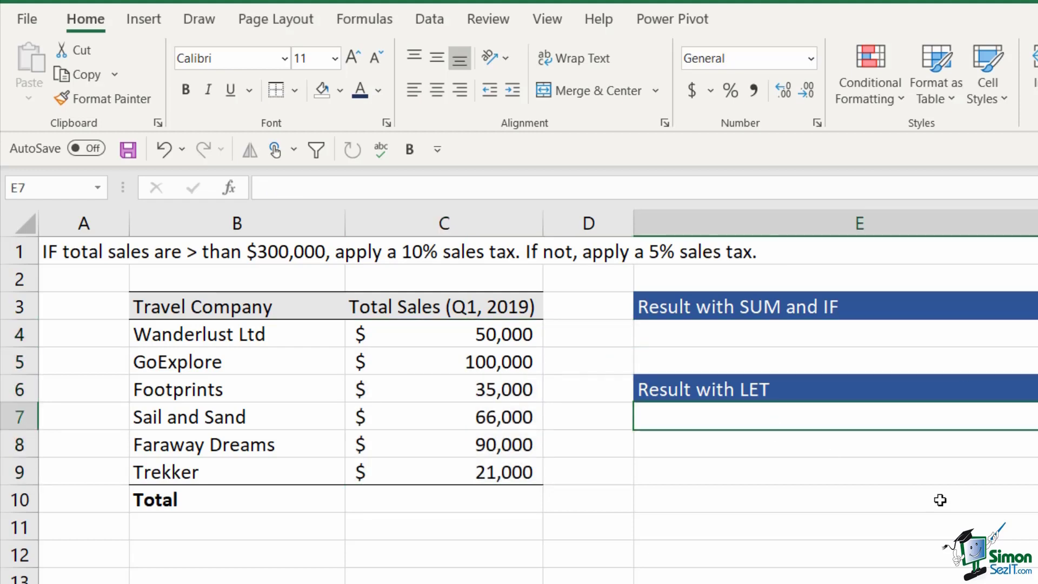
- Start an IF formula in E4 with the logical test SUM(C4:C9)>300000
left_click(973, 335)
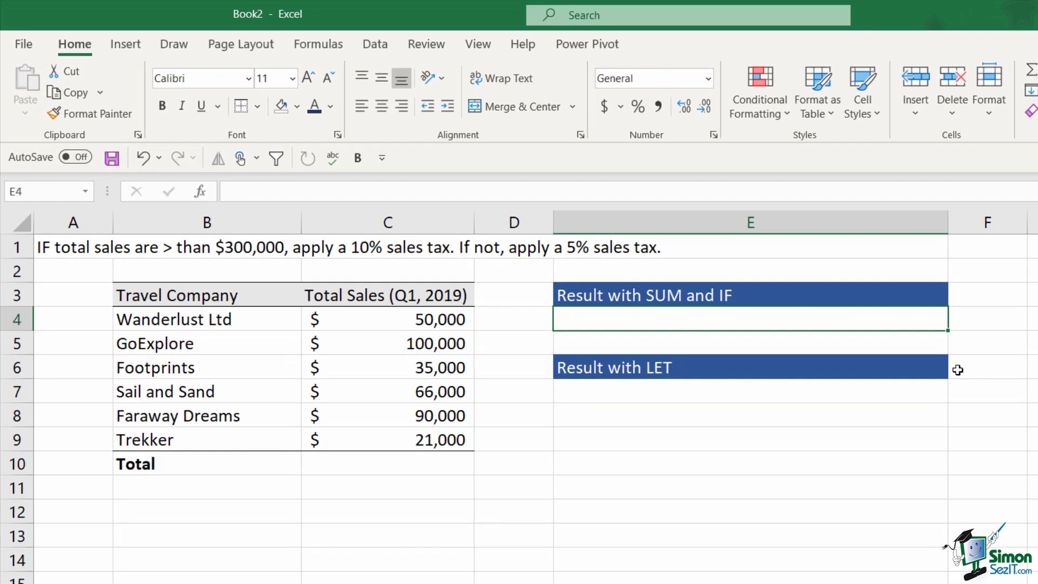
type("=IF(")
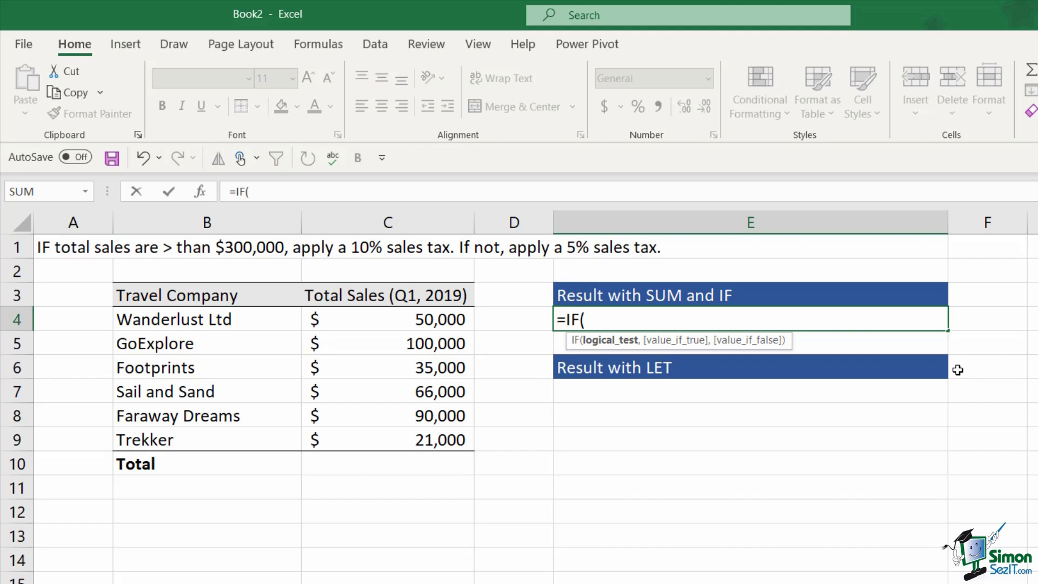
type("SUM")
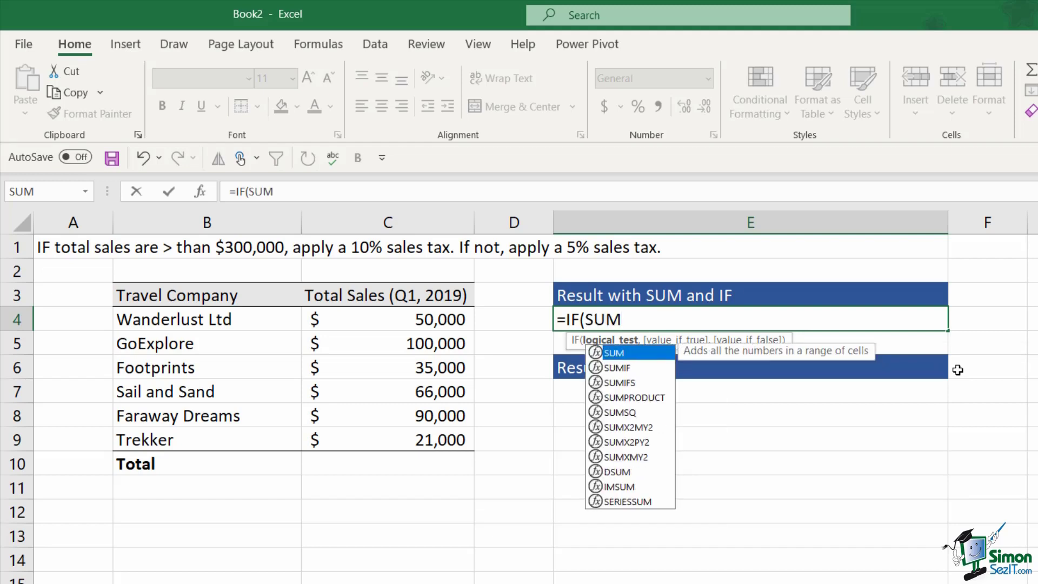
type("(")
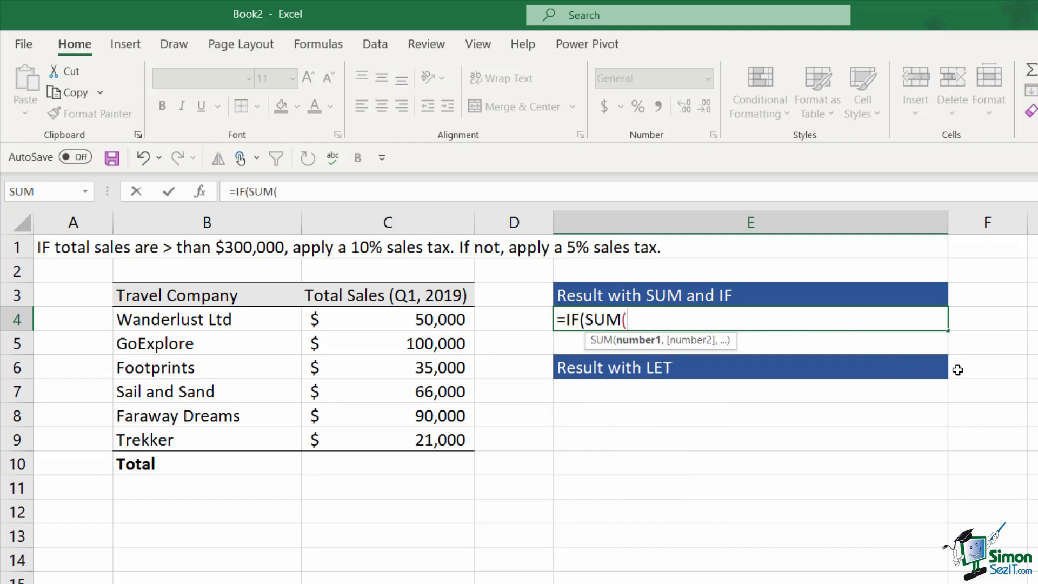
type("C4:C9)")
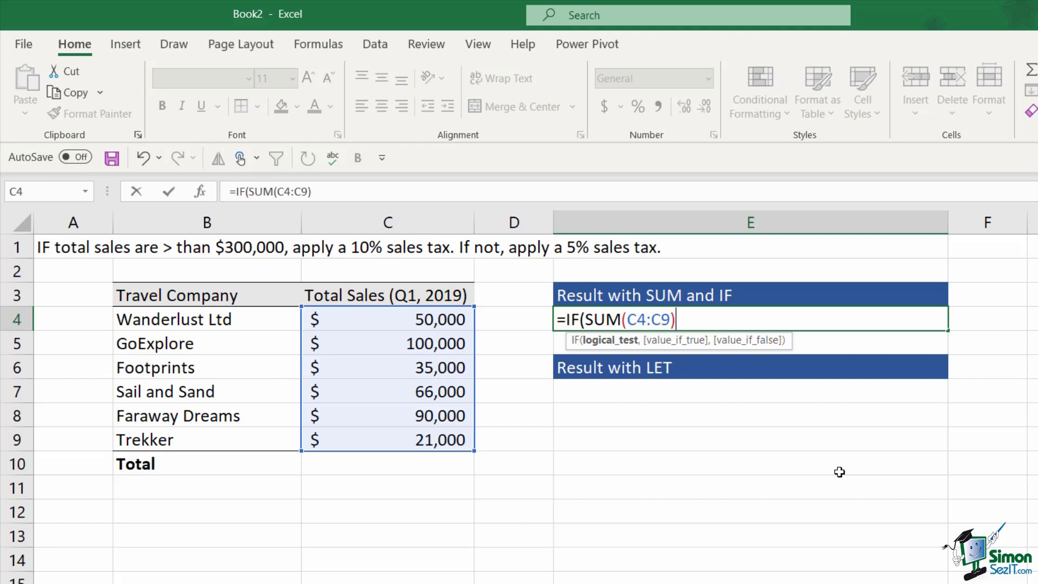
type(">300000")
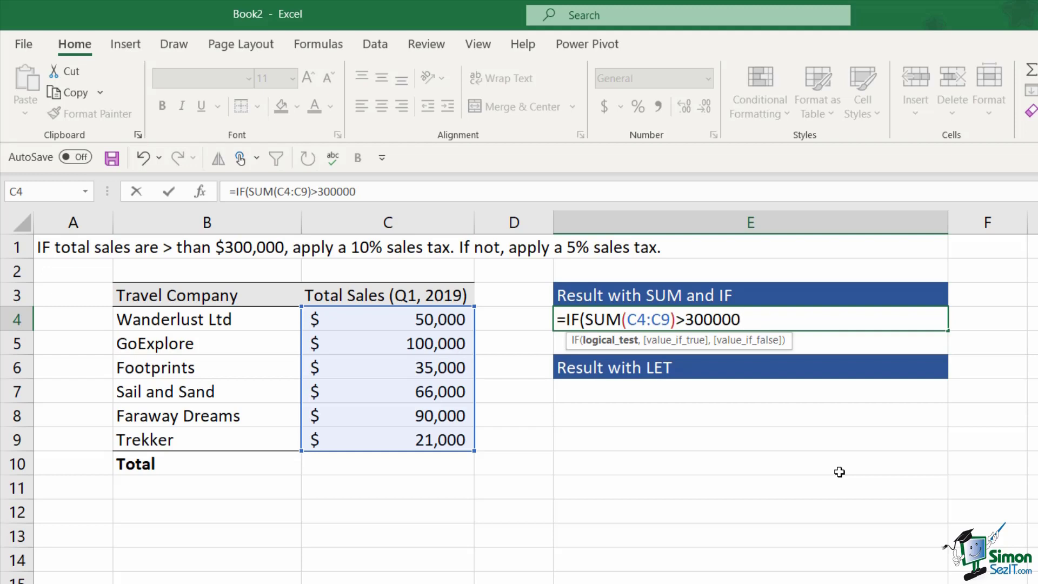
type(",")
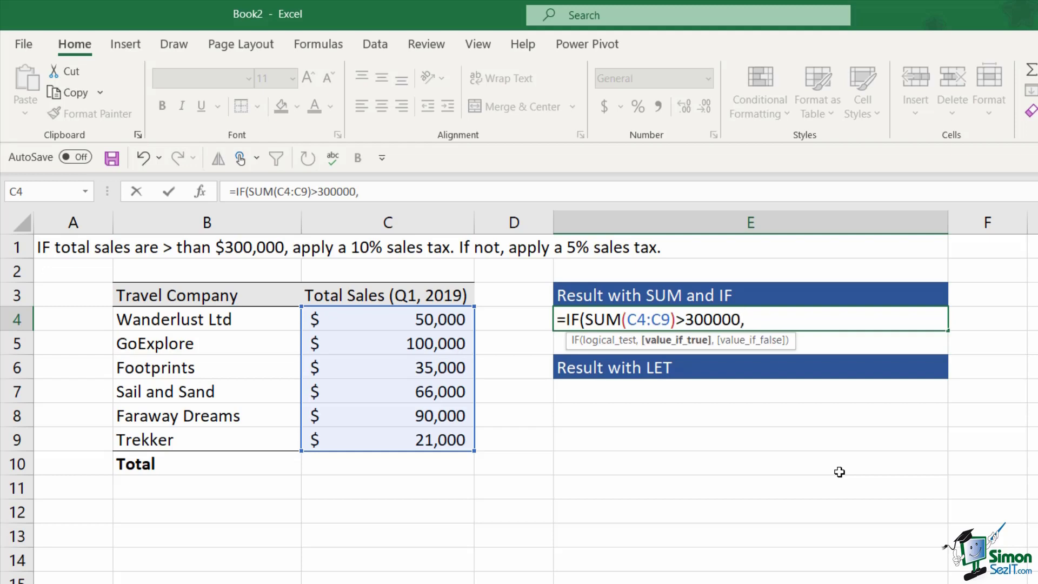
- Complete the IF formula in E4 with SUM(C4:C9)*10% as the true value and SUM(C4:C9)*5% as the false value
type("SUM(C4:C9")
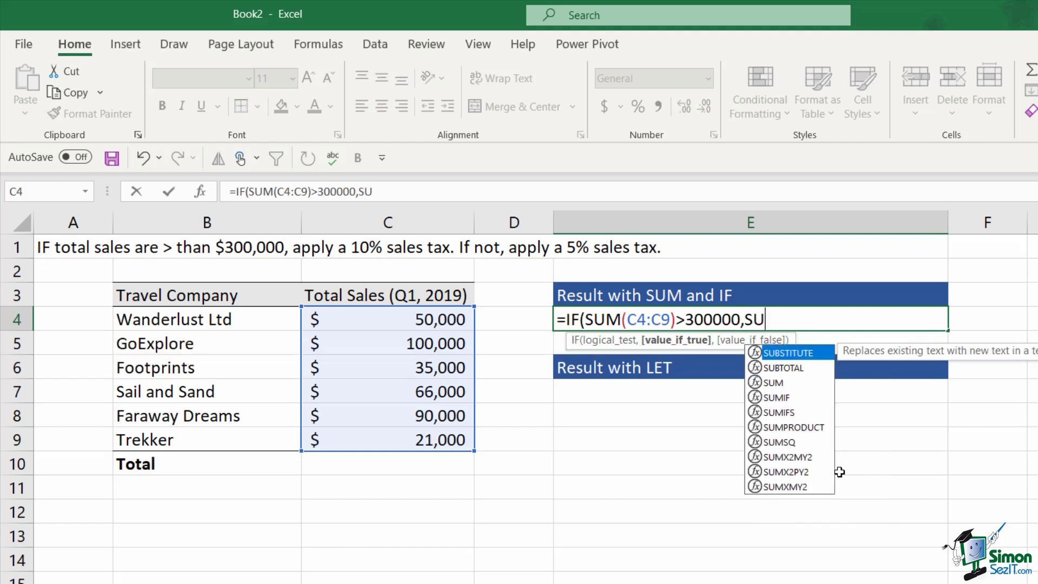
type(")*")
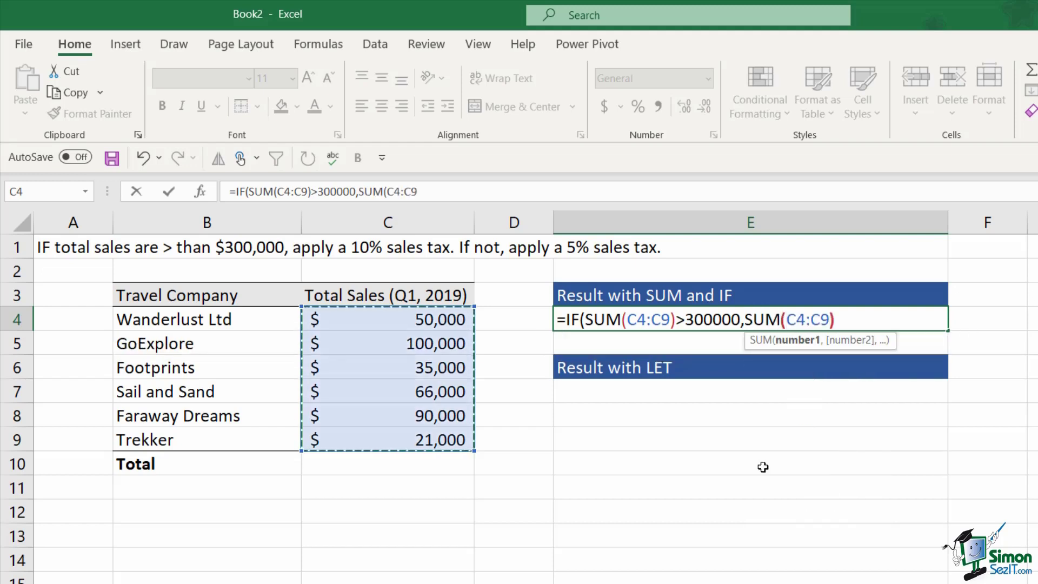
type("1")
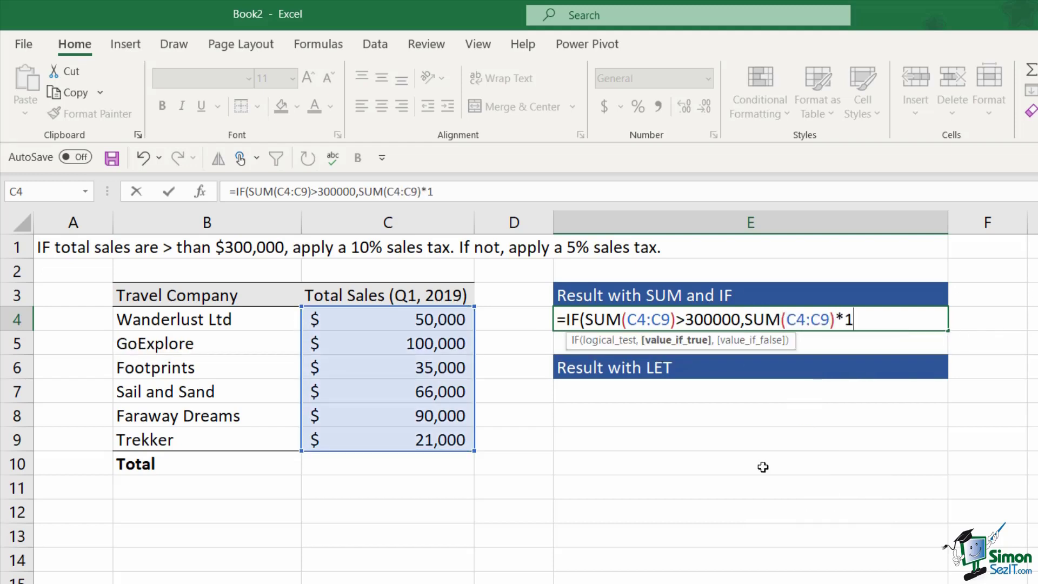
type("0%,")
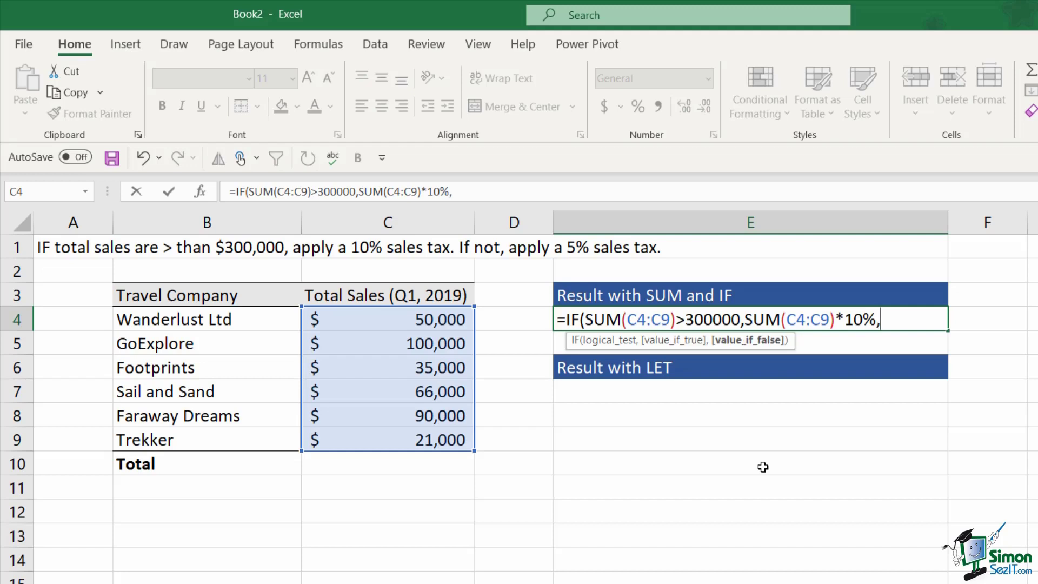
type("SUM(")
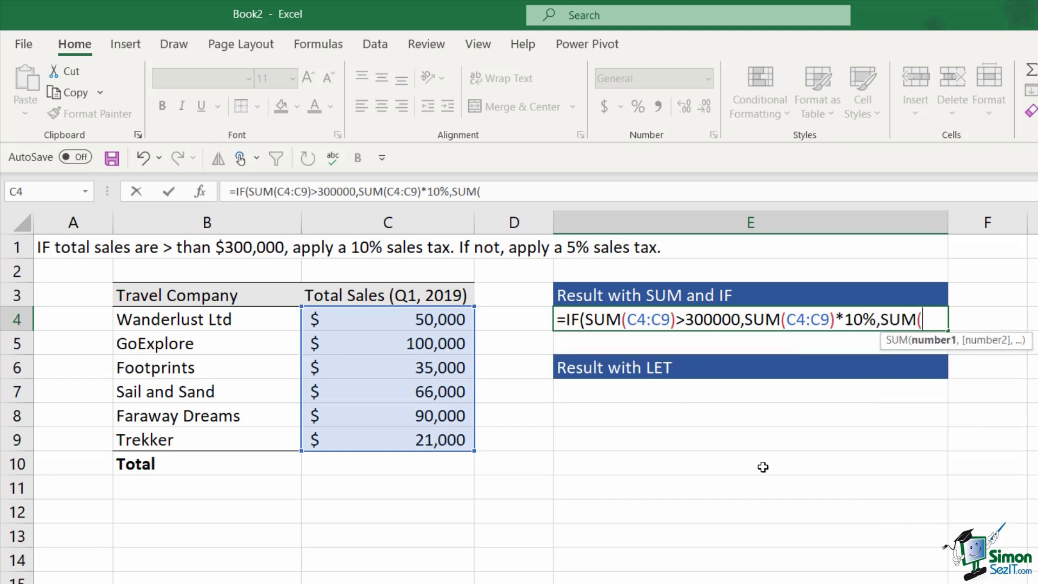
left_click_drag(432, 319, 456, 435)
type(")")
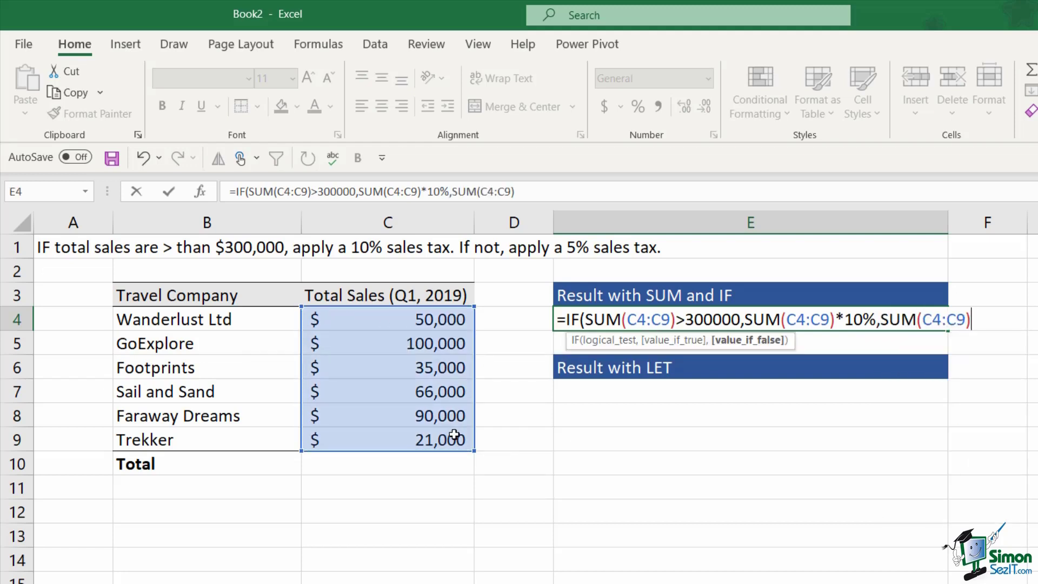
type("*5%)")
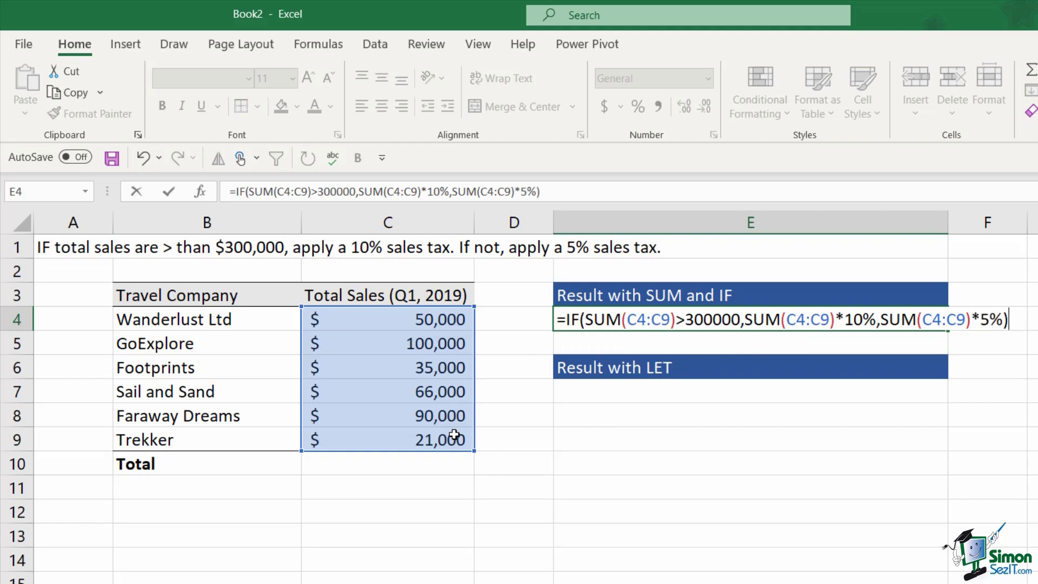
key("Return")
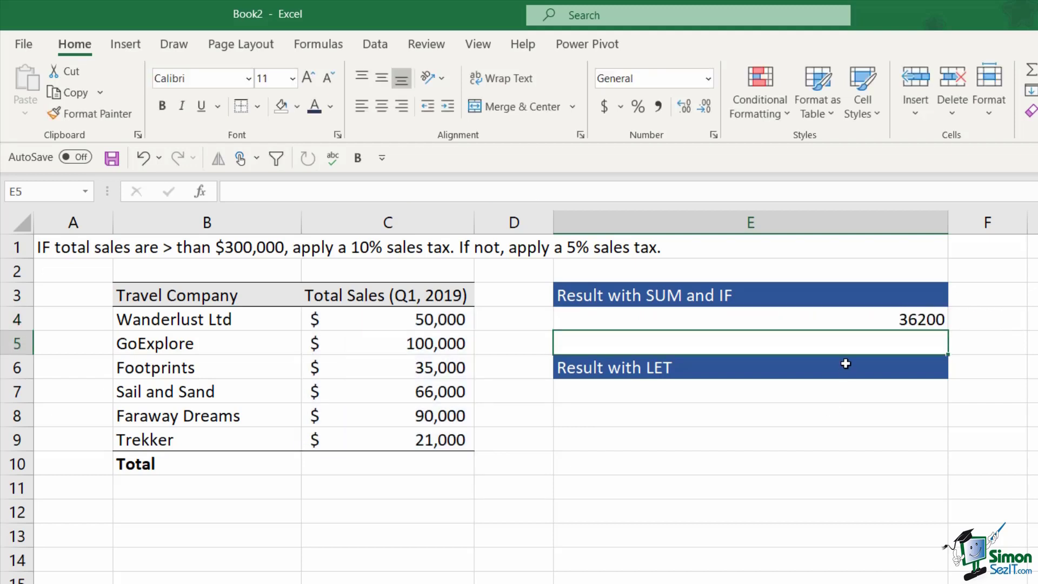
- Format the SUM and IF result in E4 as a dollar amount with no decimal places
left_click(846, 319)
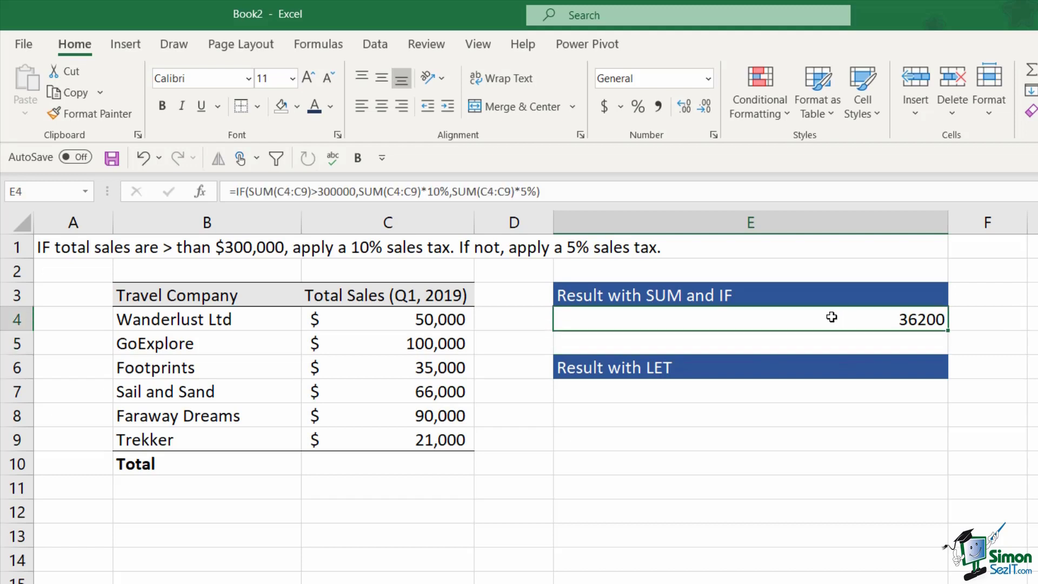
left_click(604, 107)
left_click(705, 106)
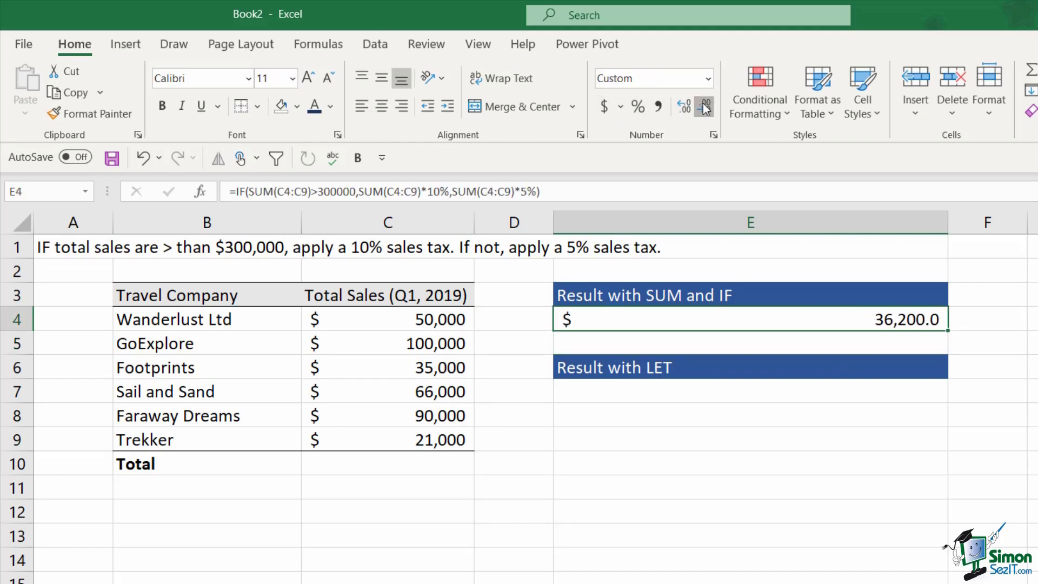
left_click(705, 107)
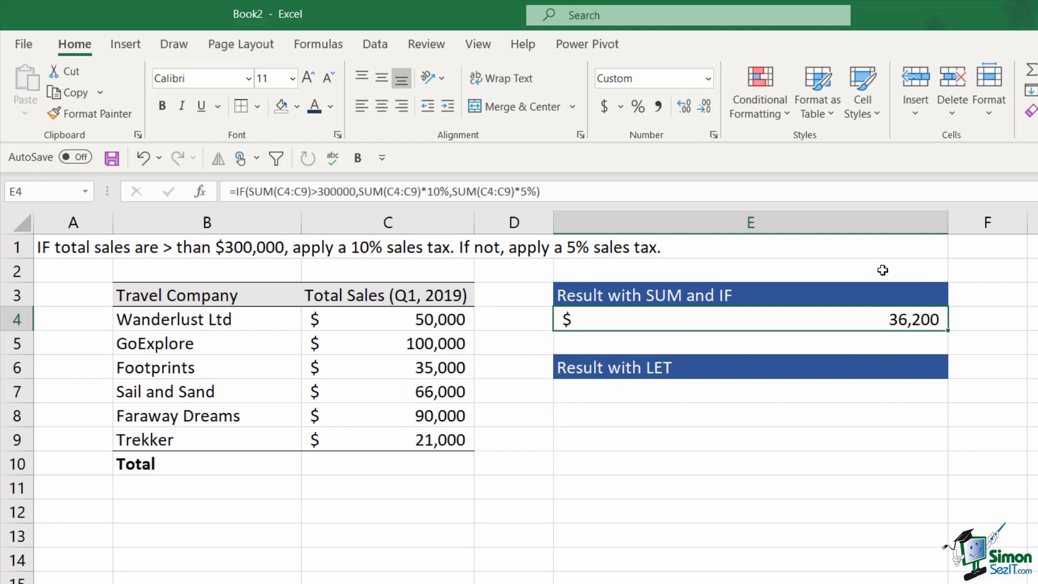
- Total the company sales in C10 with =SUM(C4:C9) and check the tax result in E4 against it
left_click(413, 463)
type("=SUM(")
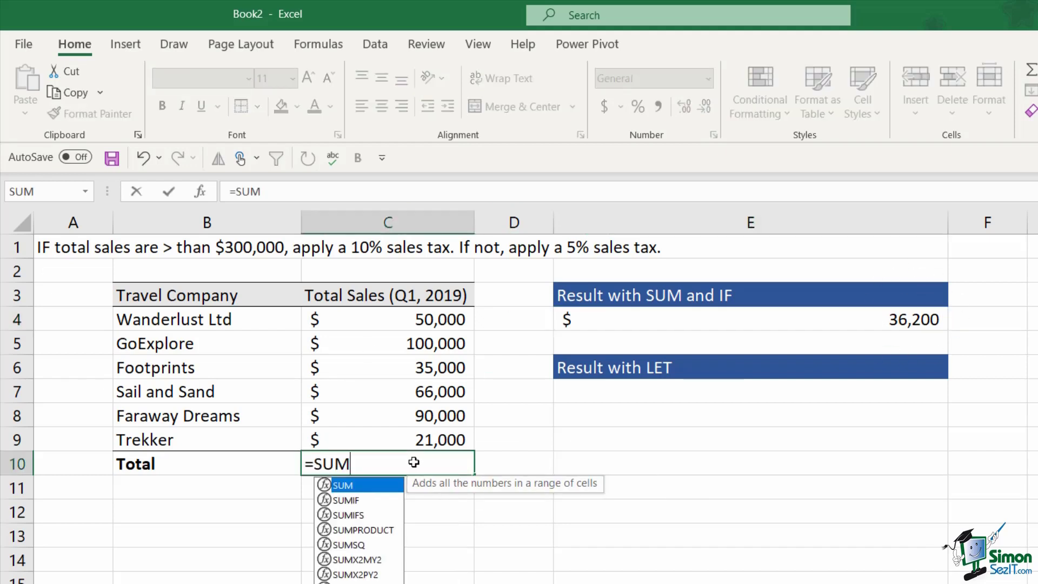
left_click_drag(366, 325, 382, 436)
type(")")
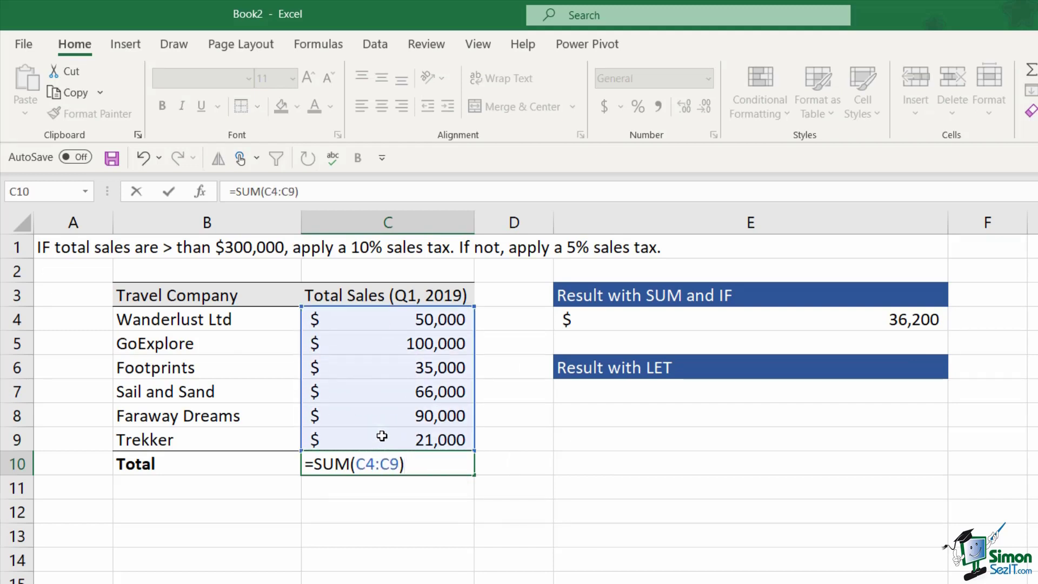
key("Return")
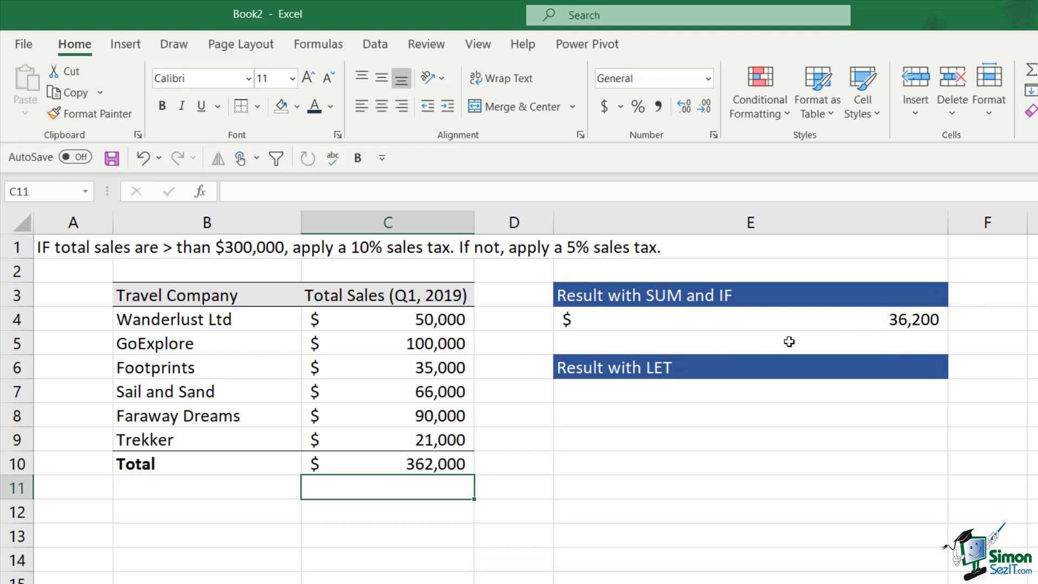
left_click(866, 322)
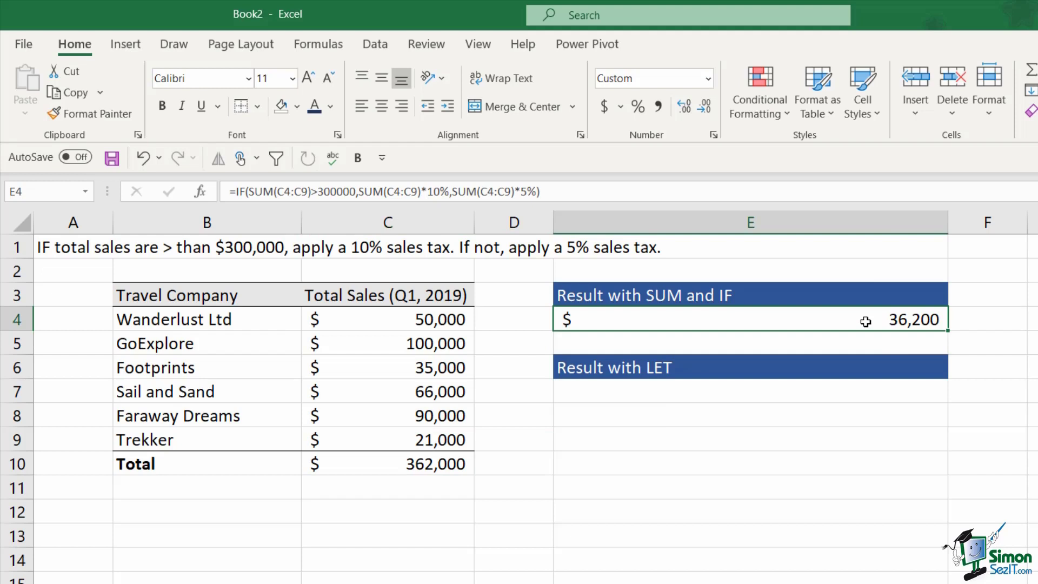
left_click(402, 465)
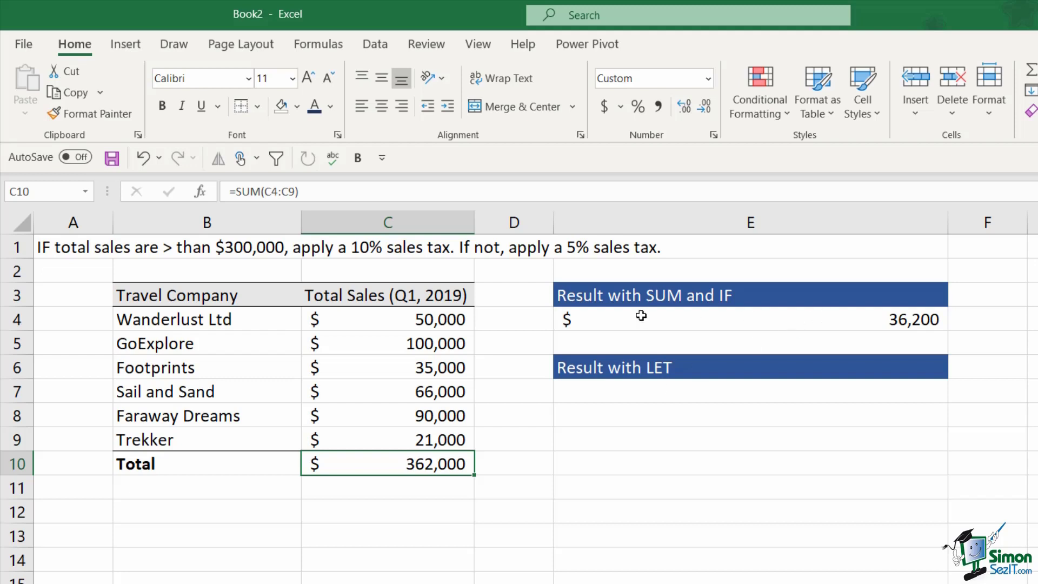
- Start a LET formula in E7 that defines the name sales as SUM(C4:C9)
left_click(713, 395)
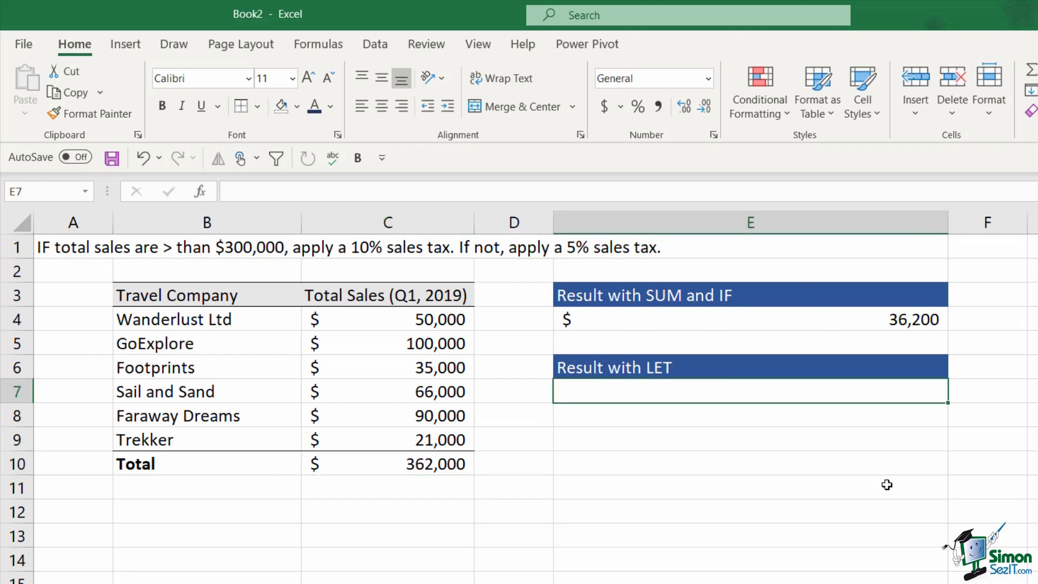
type("=LET(")
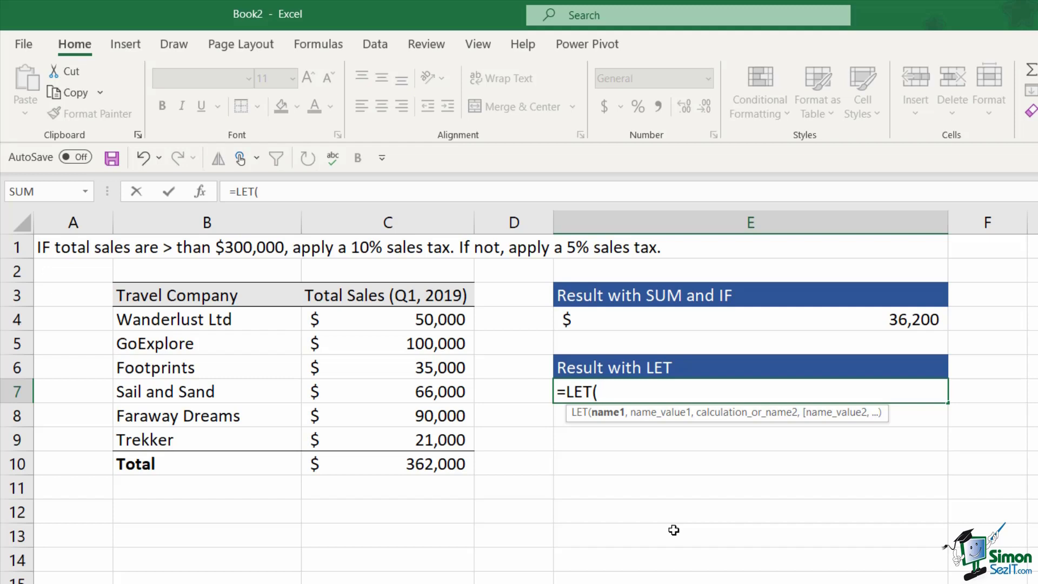
type("sales,")
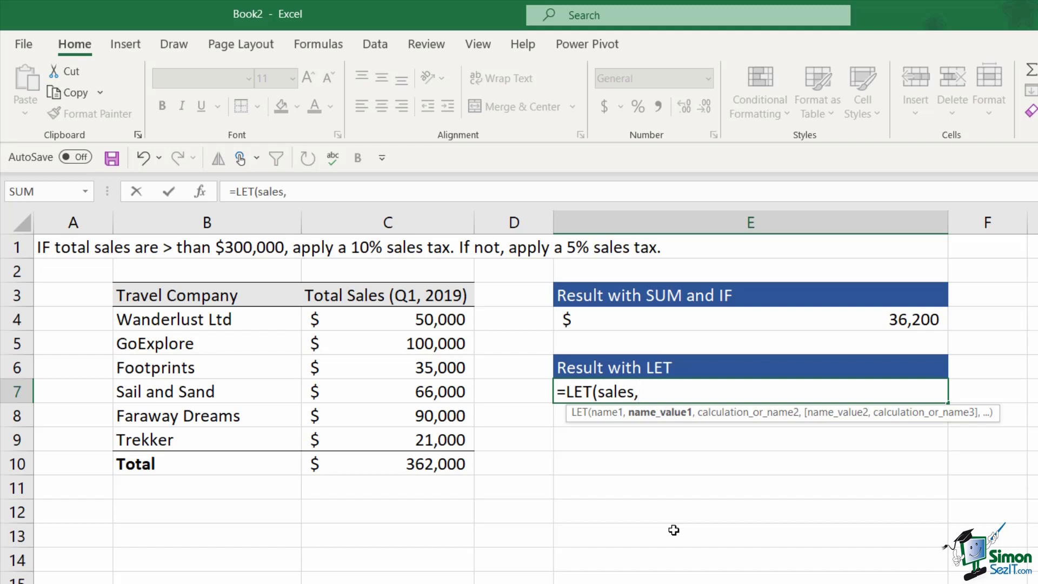
type("SUM")
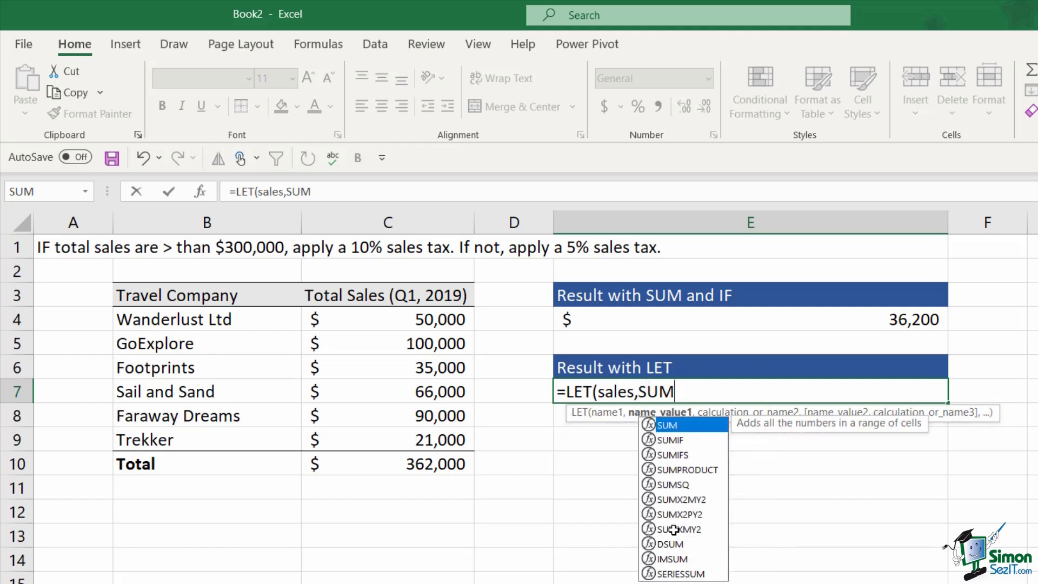
type("(C4:C9")
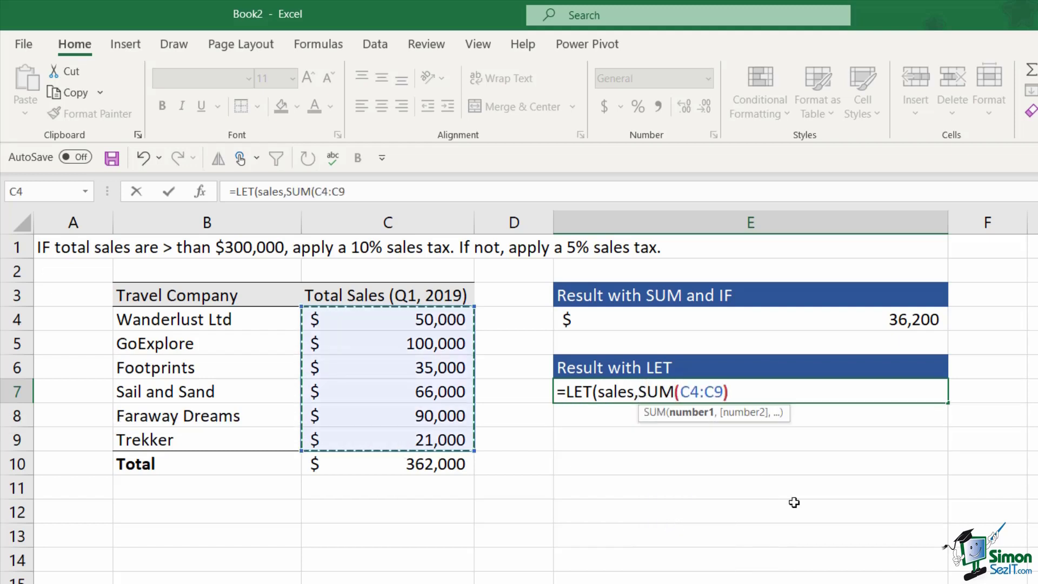
type("),")
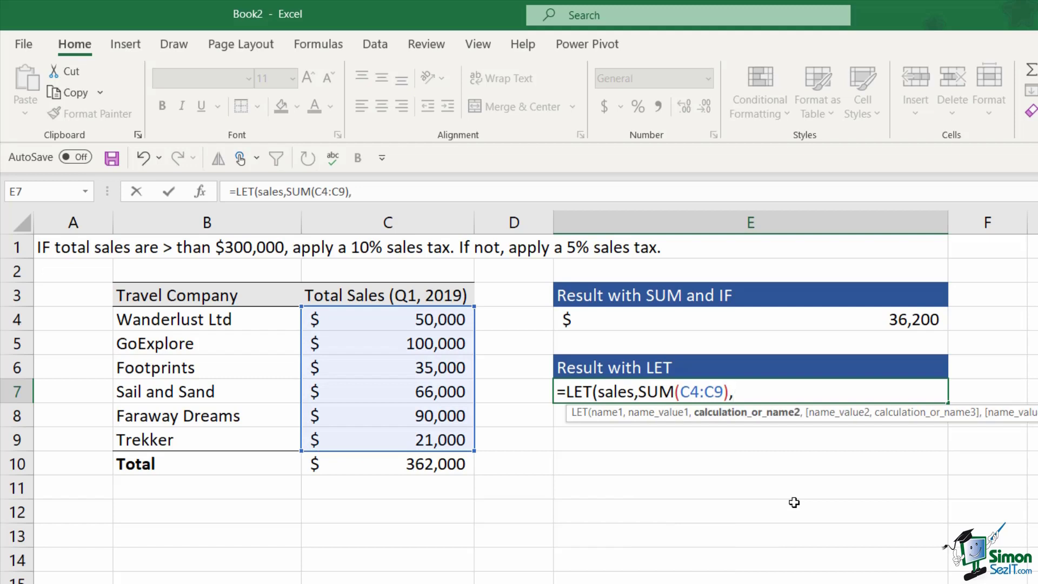
- Complete the LET formula in E7 with the calculation IF(sales>300000,sales*10%,sales*5%)
type("IF")
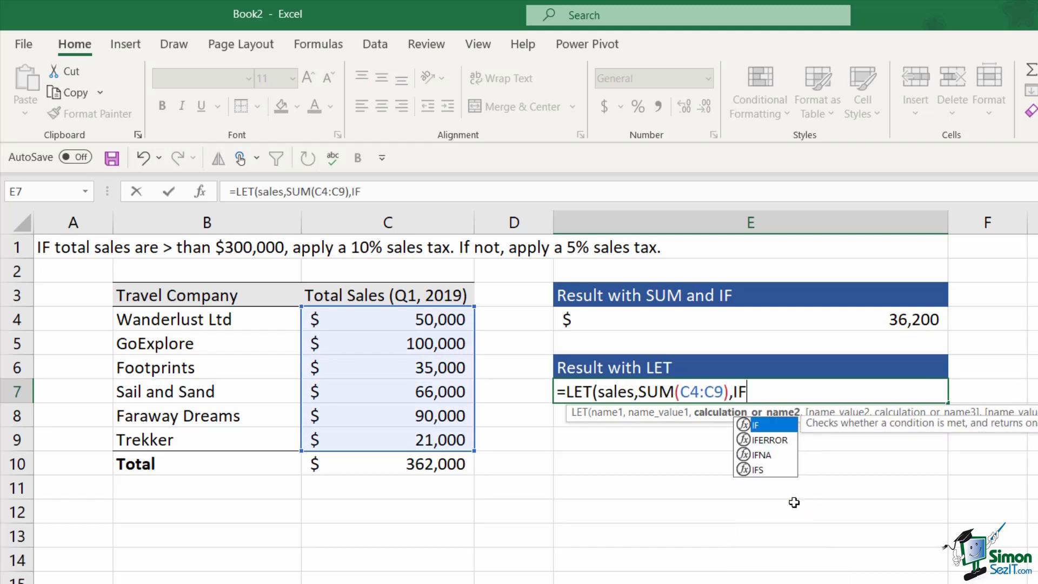
type("(")
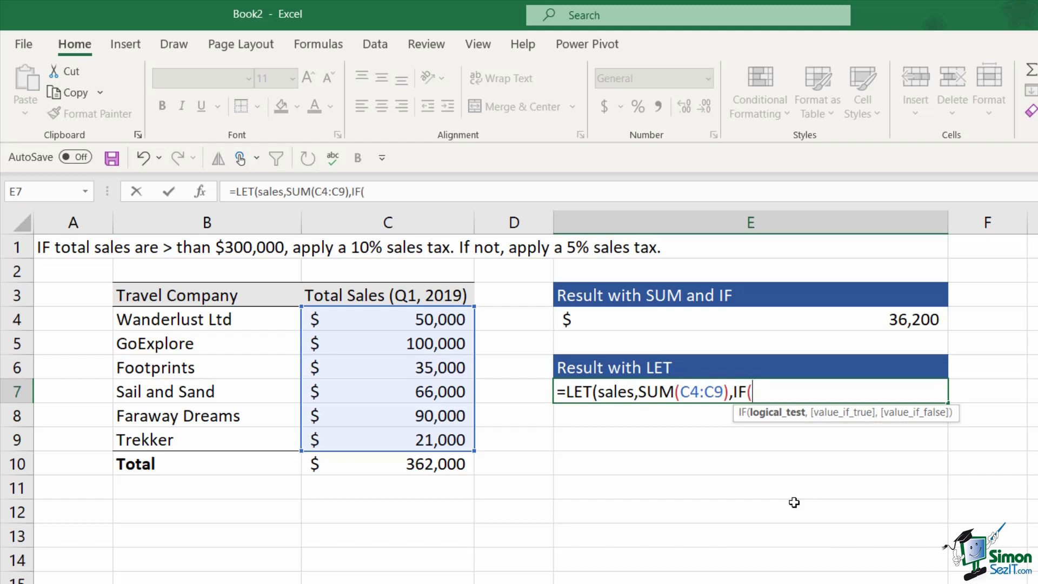
type("sales")
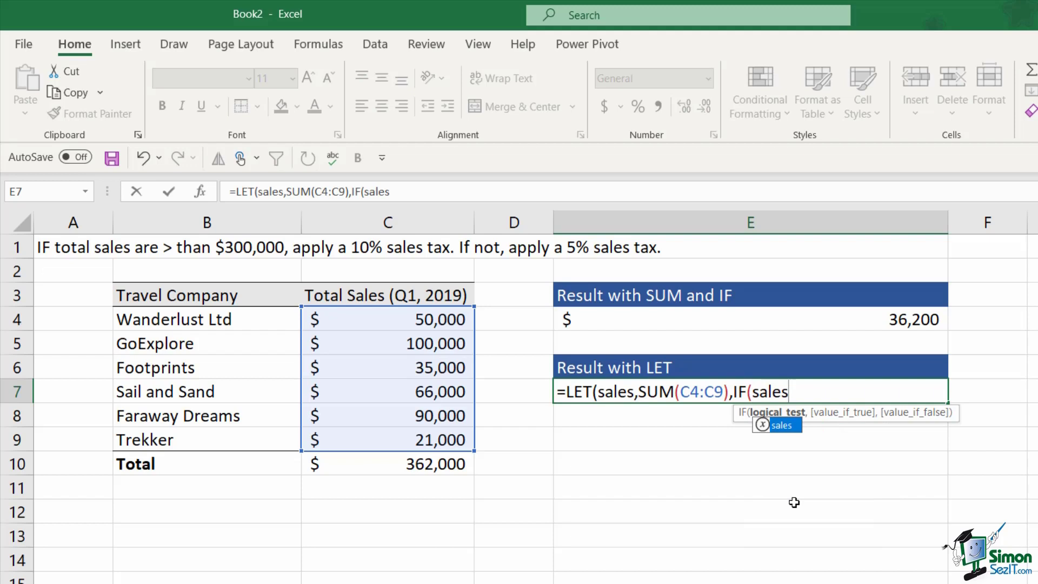
type(">300000")
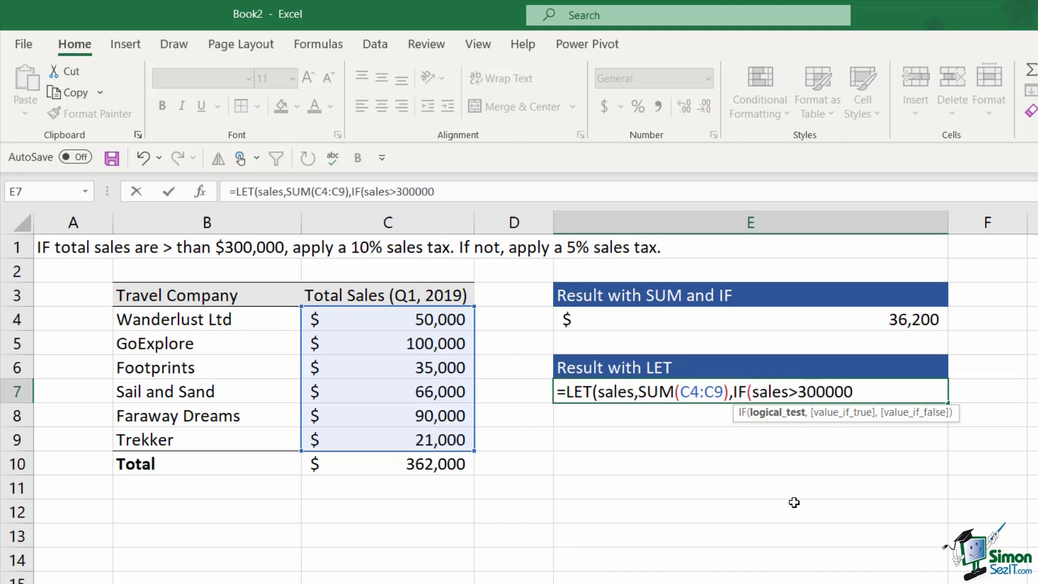
type(",")
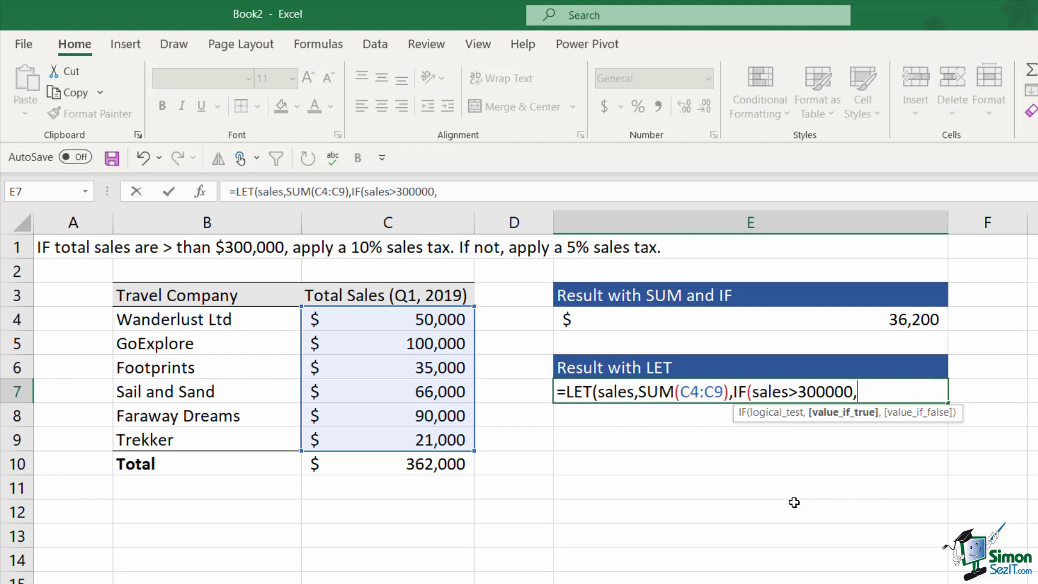
type("sales")
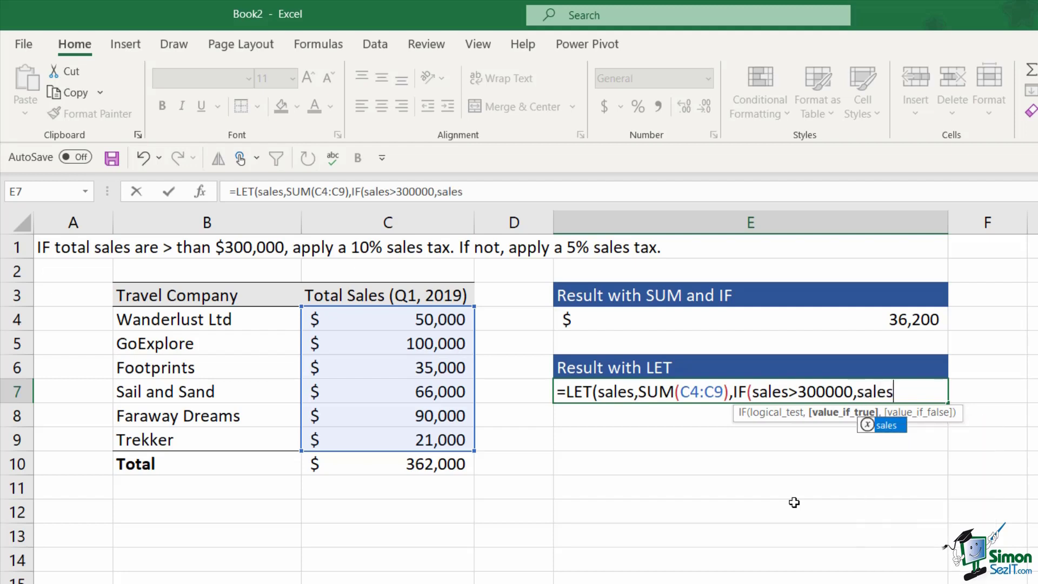
type("*10%")
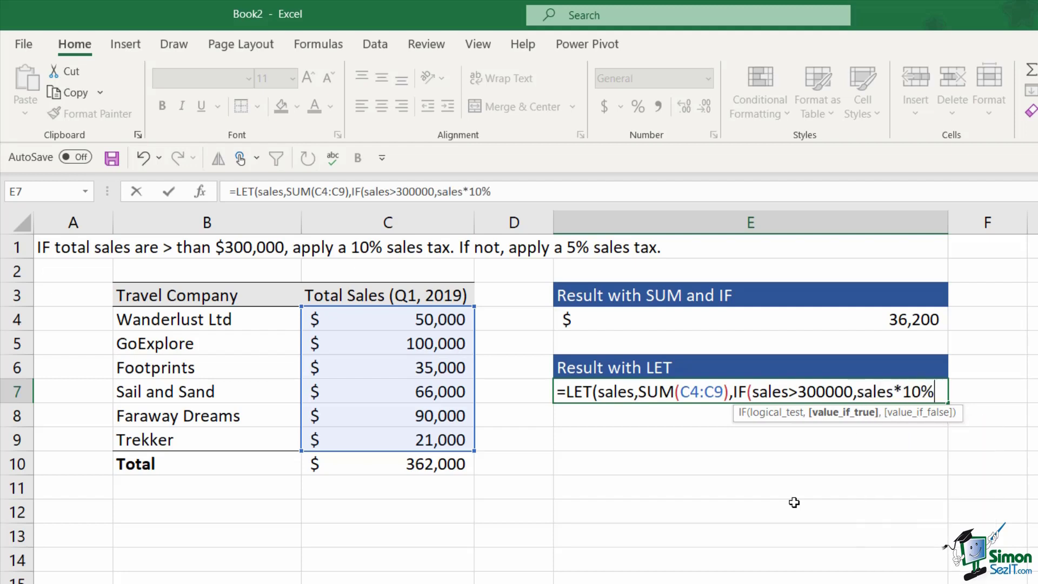
type(",sales")
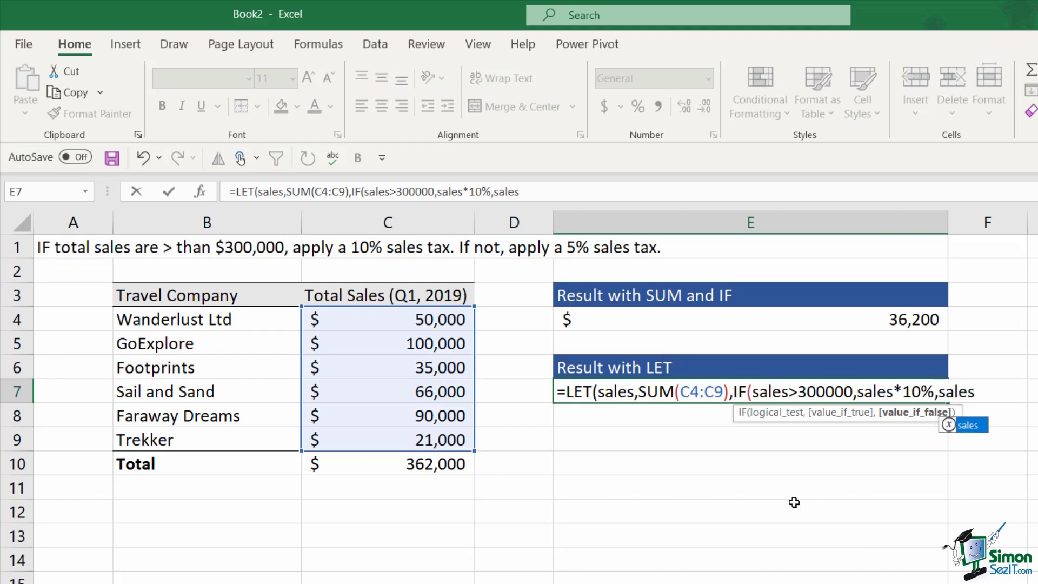
type("*5%")
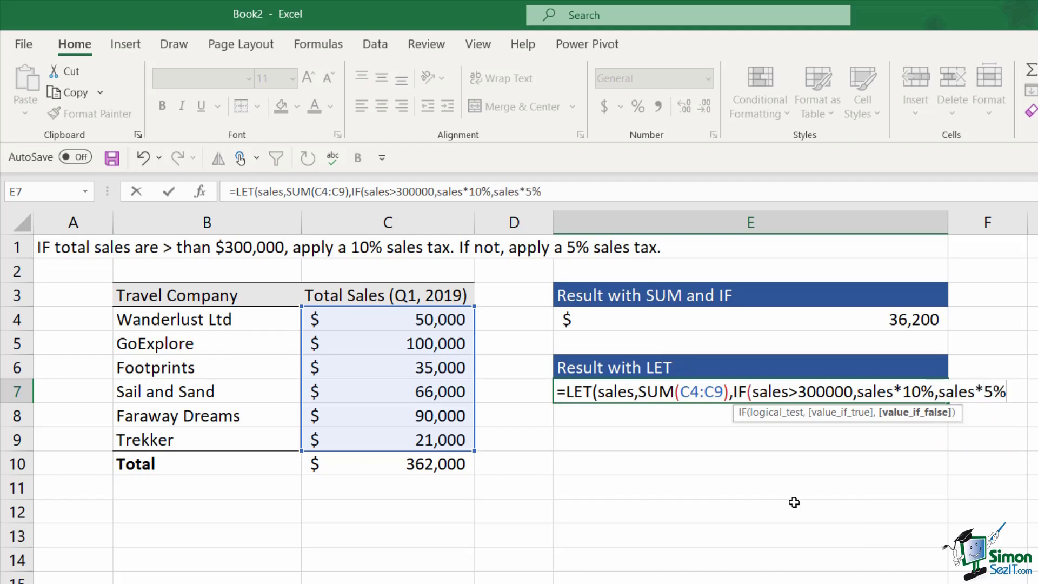
type("))")
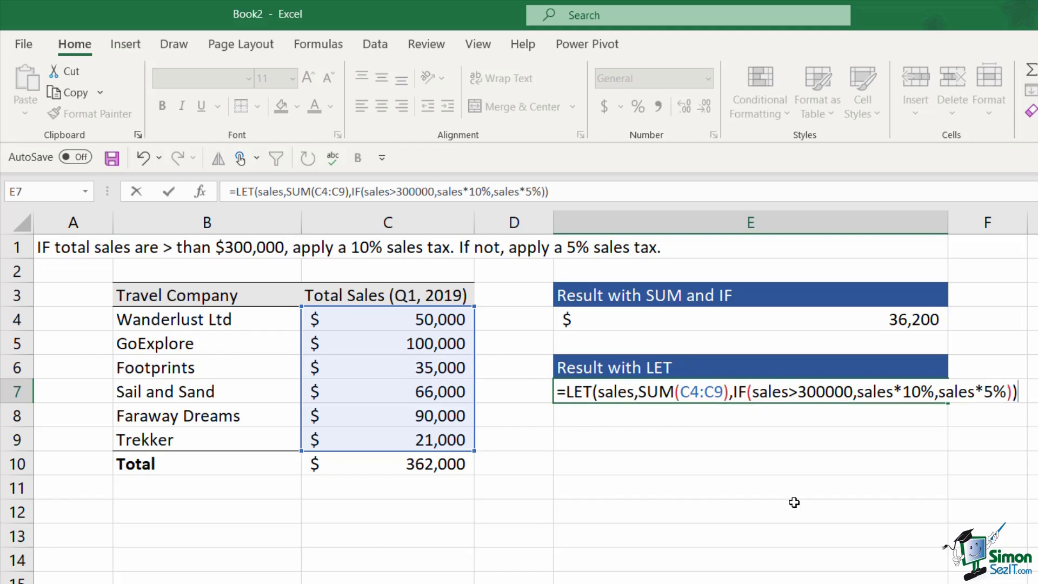
key("Return")
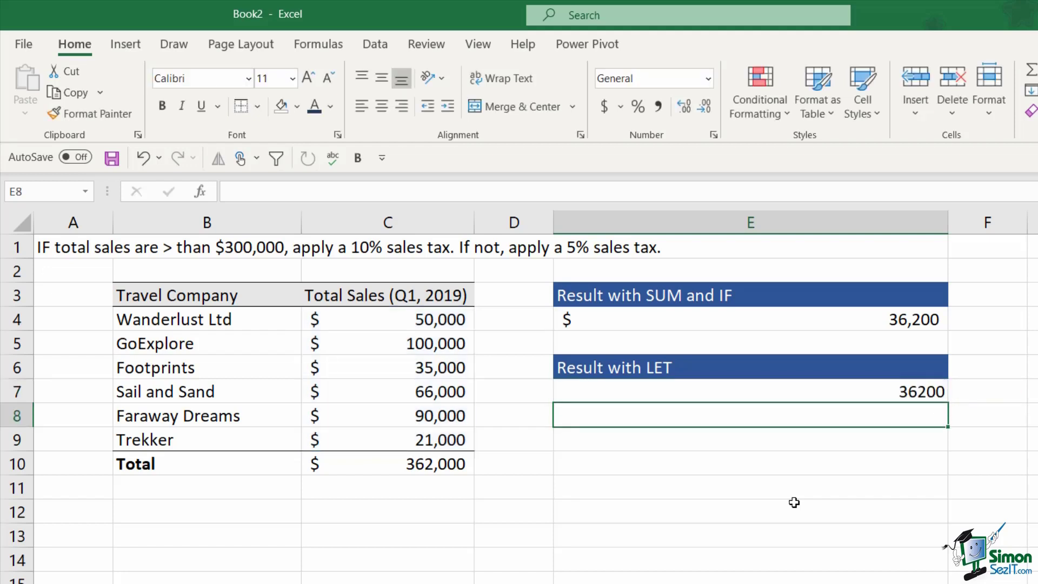
- Format the LET result in E7 as a dollar amount with no decimal places
left_click(855, 390)
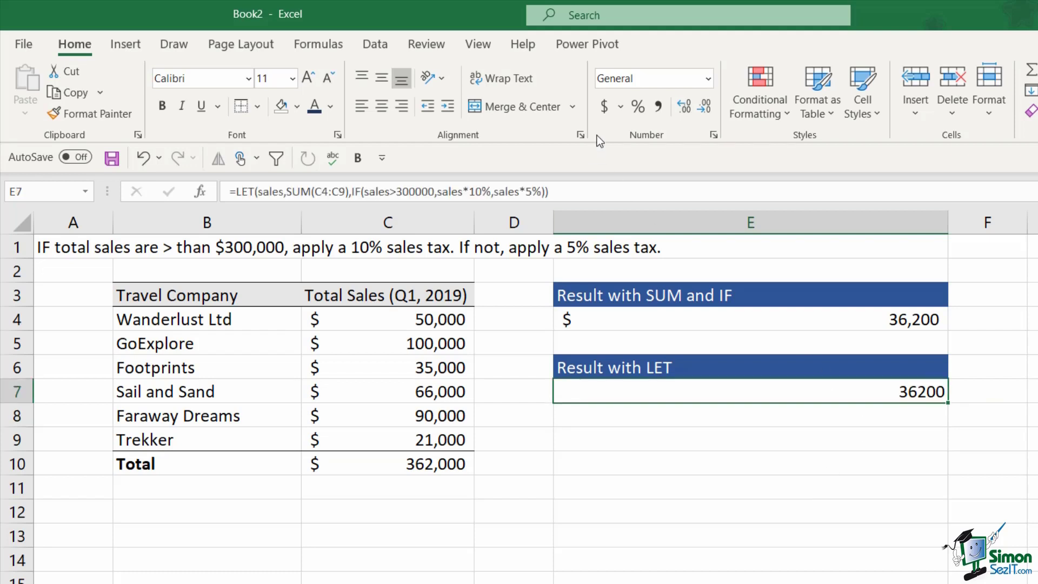
left_click(606, 109)
left_click(705, 107)
left_click(705, 107)
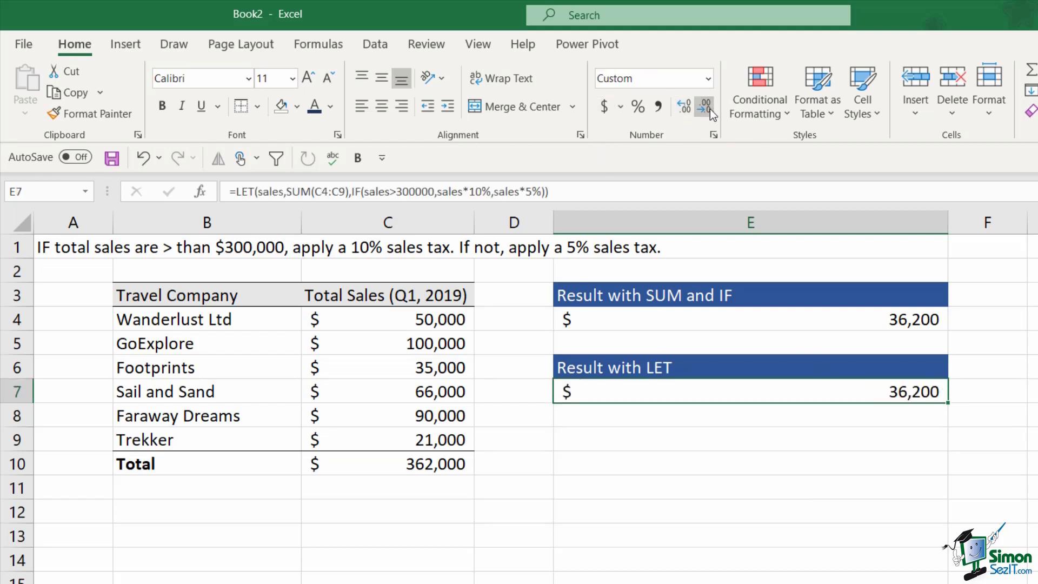
- Display the worksheet's formulas to compare the SUM and IF version in E4 with the LET version in E7, and switch back to results
left_click(314, 46)
left_click(795, 76)
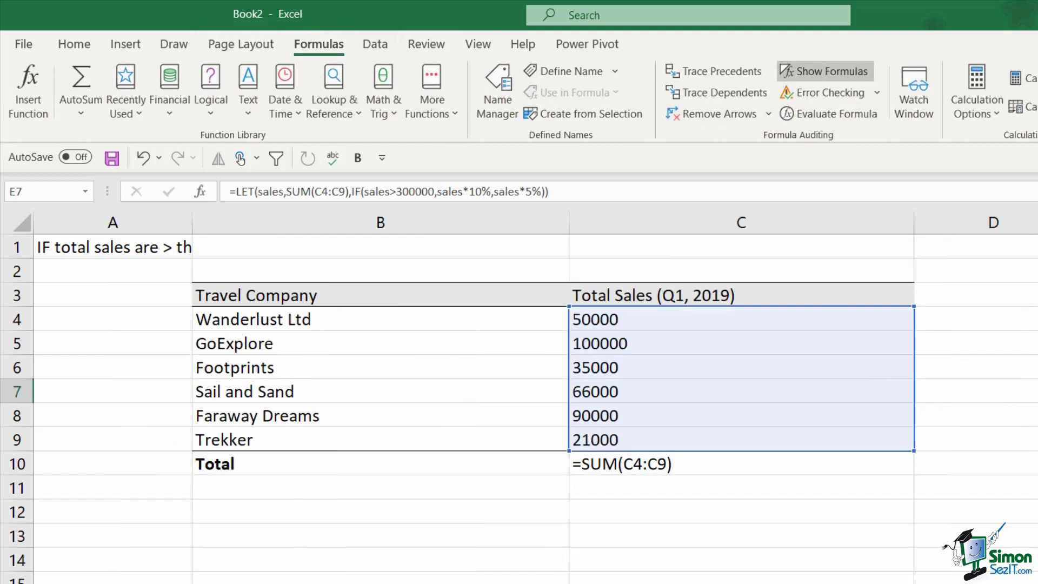
scroll(535, 397, "right", 3)
left_click(874, 502)
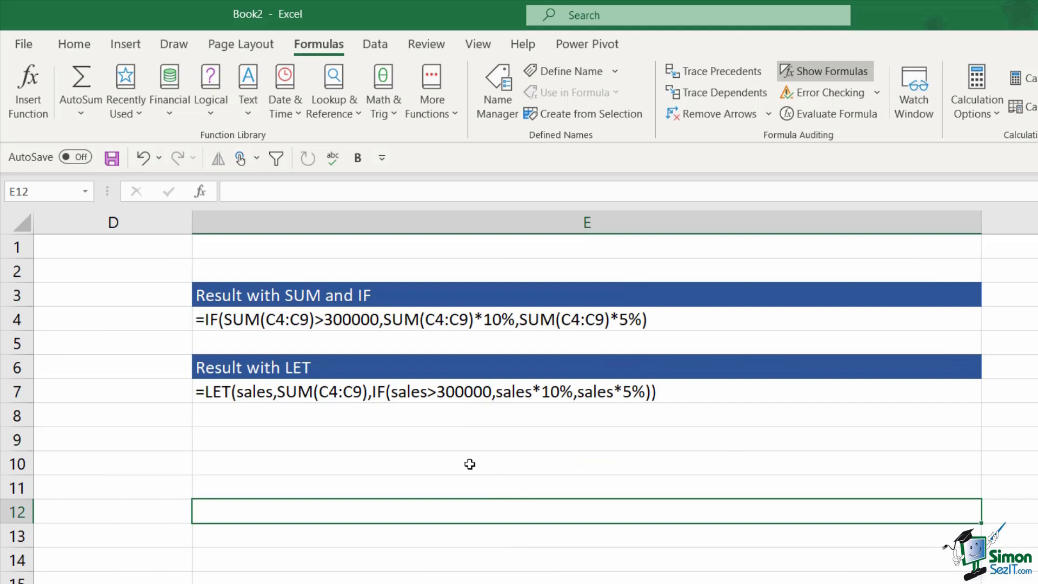
left_click(216, 391)
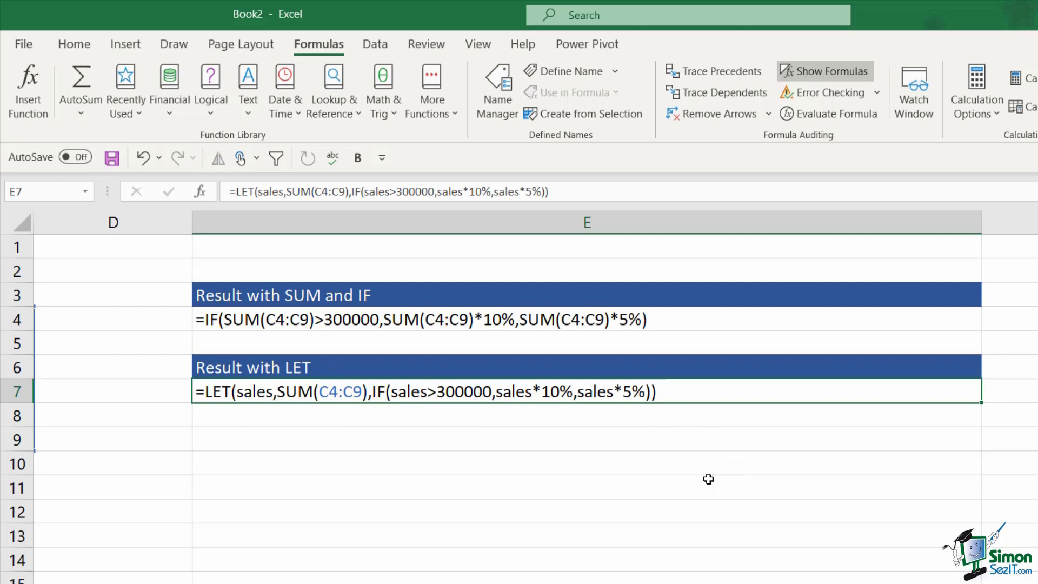
key("ctrl+grave")
left_click(735, 505)
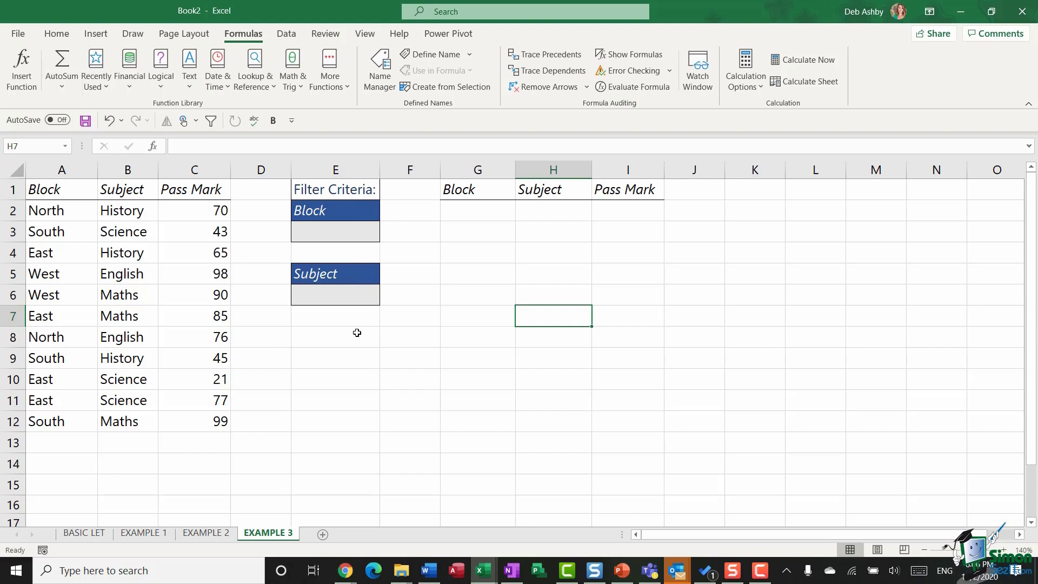
- On the EXAMPLE 3 sheet, enter North as the Block criterion in E3 and History as the Subject criterion in E6
left_click(319, 233)
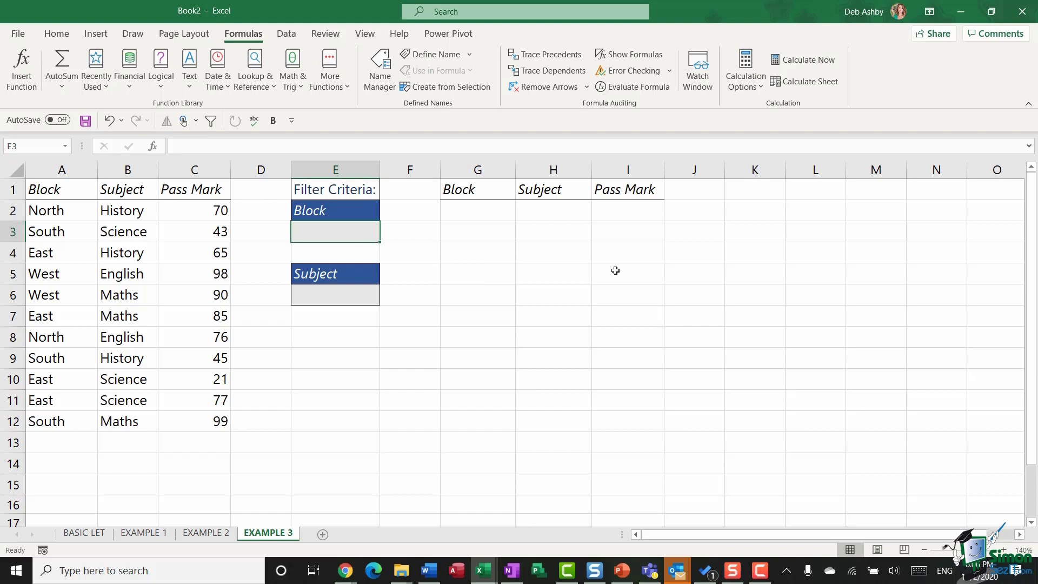
type("Nort")
key("Down")
key("Down")
key("Down")
type("History")
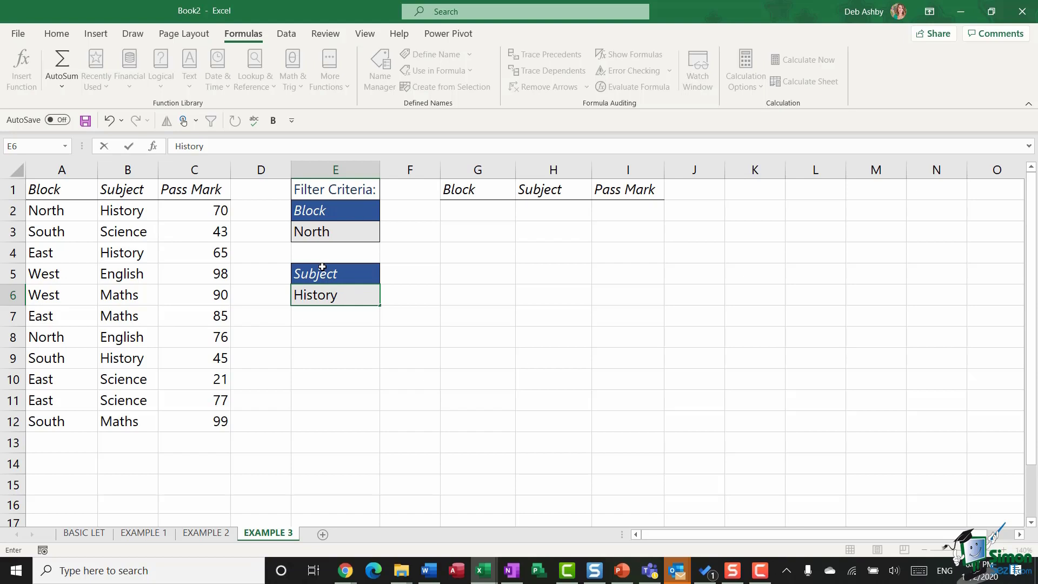
- Add filters to the headers of the source data and filter the Block column to North only
left_click(120, 193)
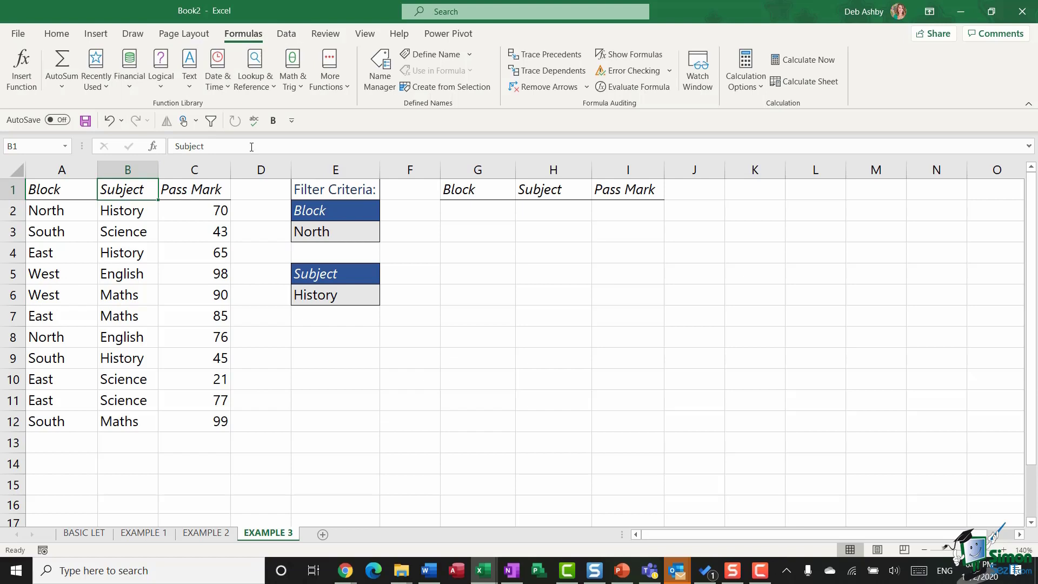
left_click(286, 33)
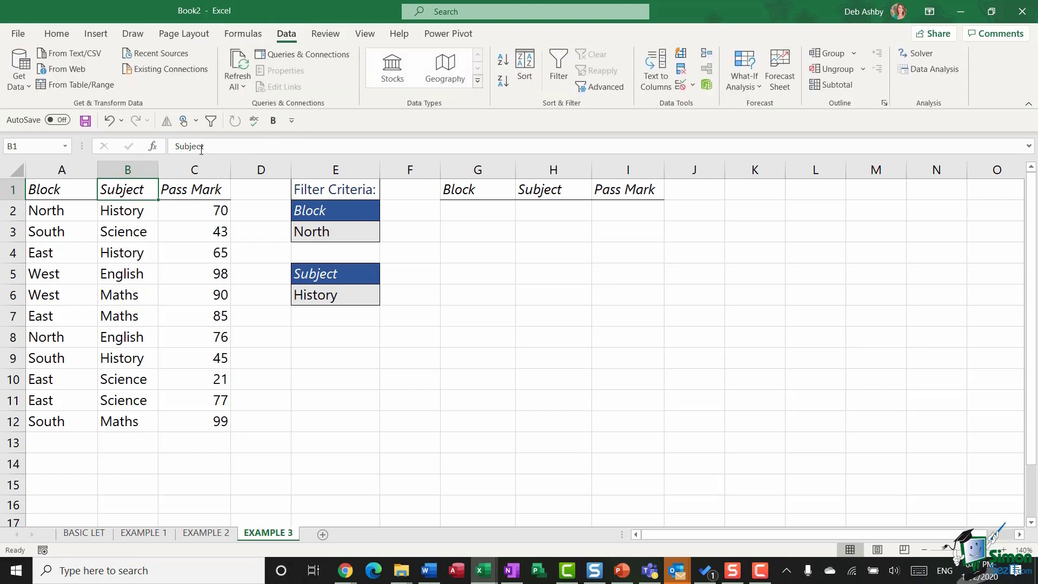
left_click(558, 70)
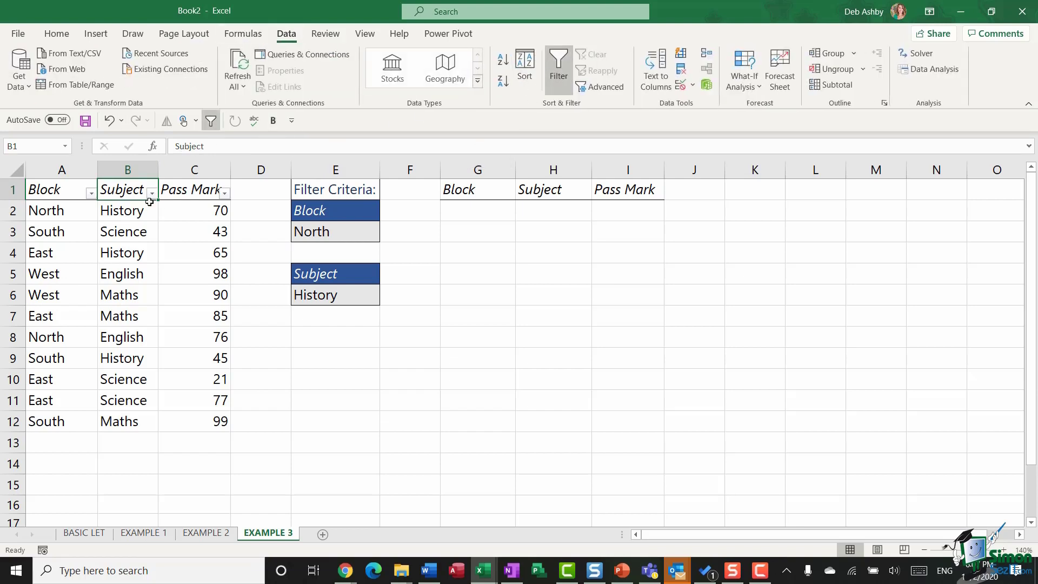
left_click(90, 193)
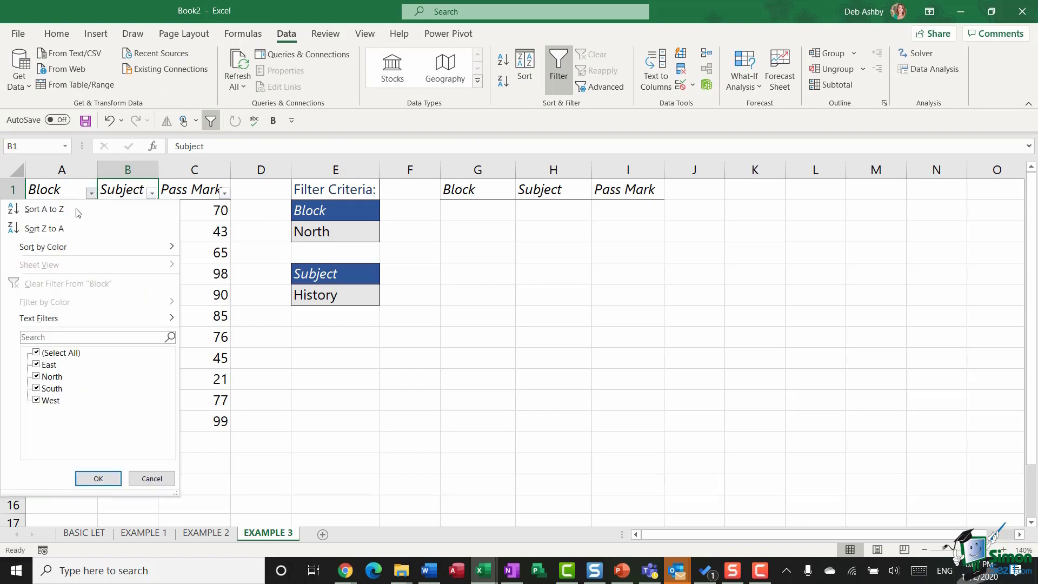
left_click(35, 353)
left_click(37, 377)
left_click(98, 479)
- Filter the Subject column of the source data to History only
left_click(151, 195)
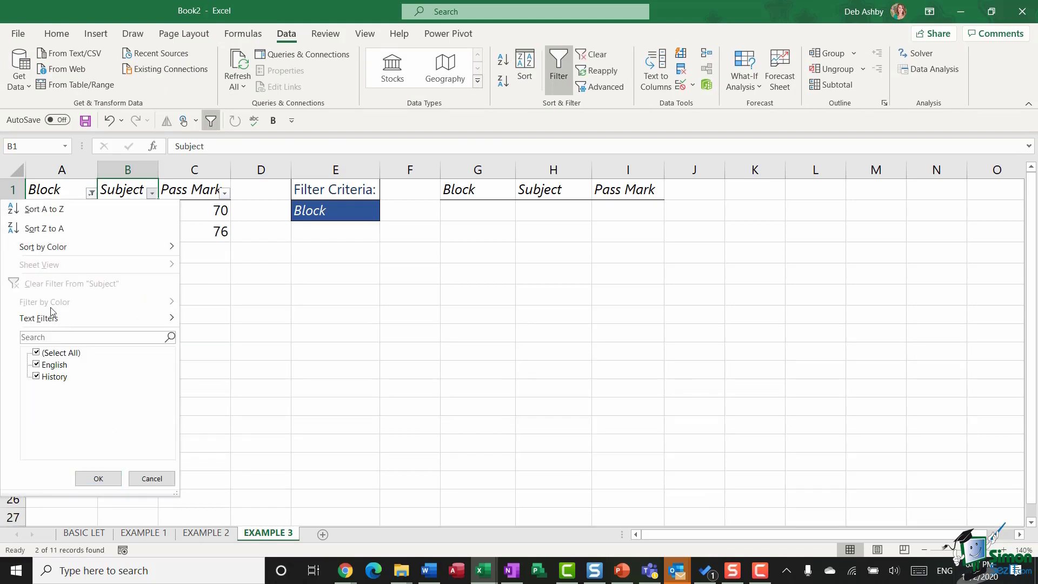
left_click(37, 352)
left_click(36, 377)
left_click(100, 478)
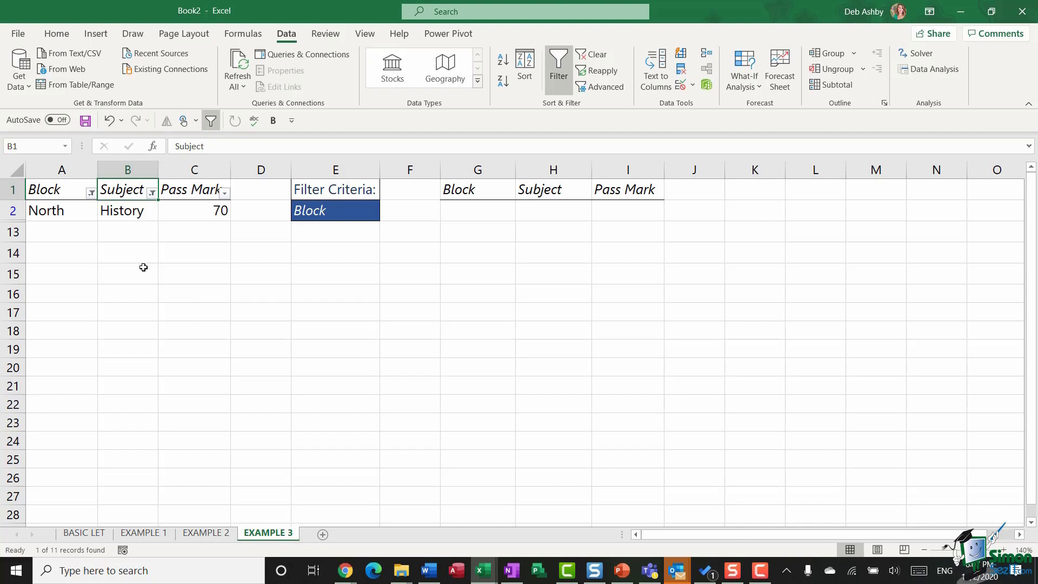
- Undo the Block and Subject filtering so the source data is unfiltered again
left_click(110, 121)
left_click(115, 122)
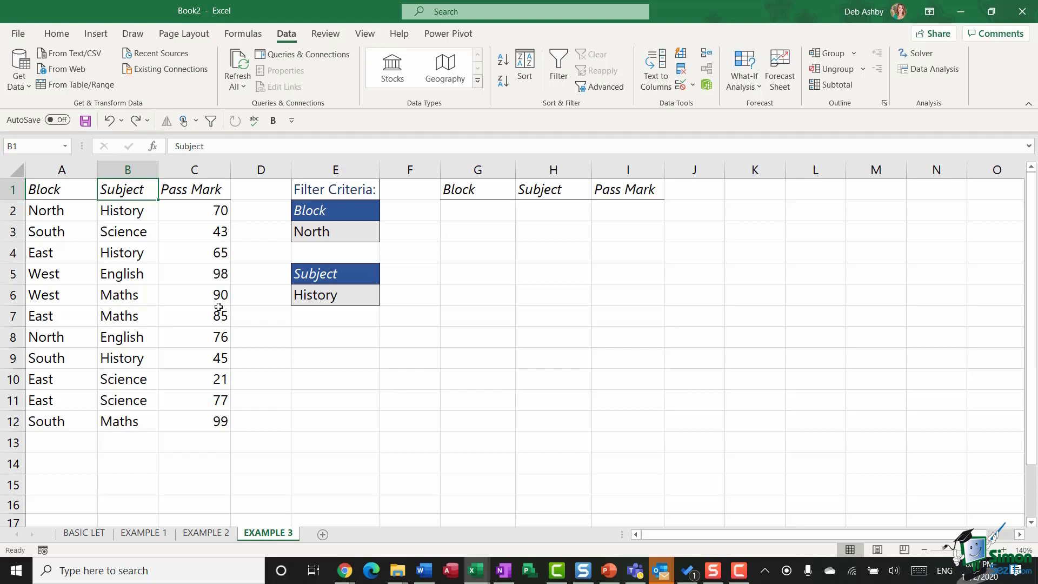
left_click_drag(58, 195, 170, 192)
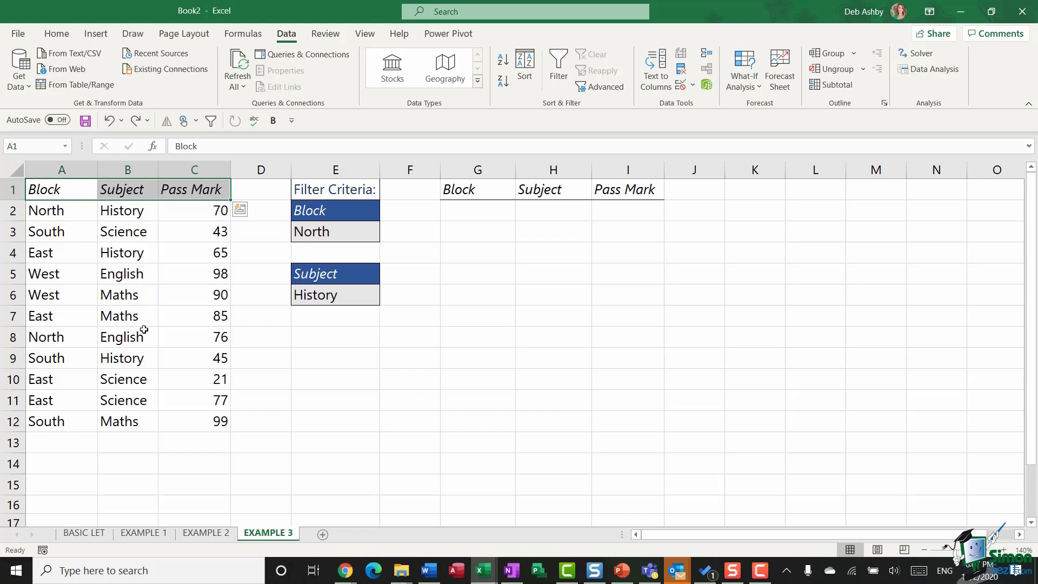
left_click(691, 232)
left_click(815, 236)
left_click(812, 277)
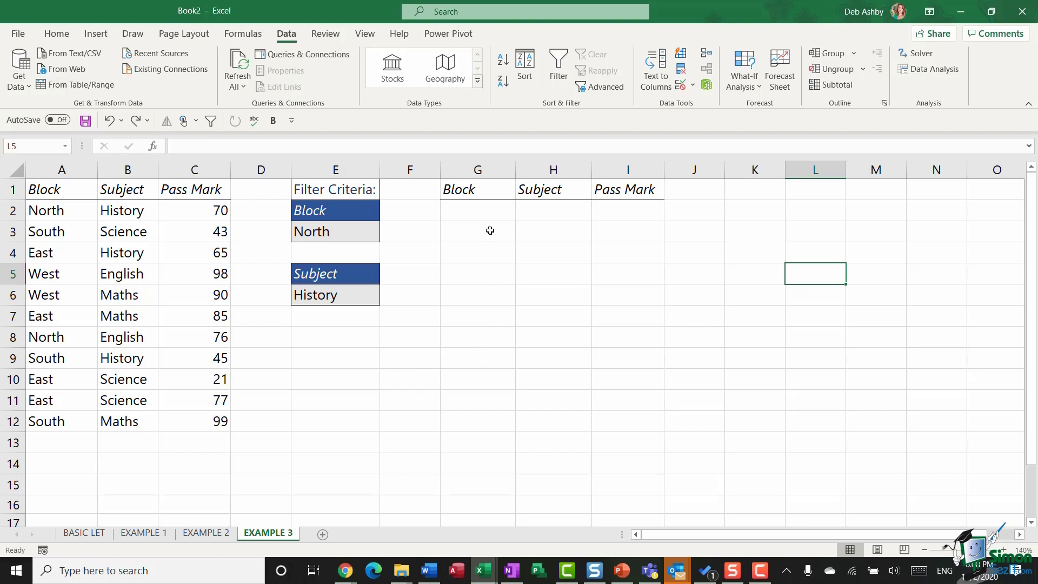
- Start a FILTER formula in G2 with A2:C12 as the array
left_click(477, 214)
type("=FILTER")
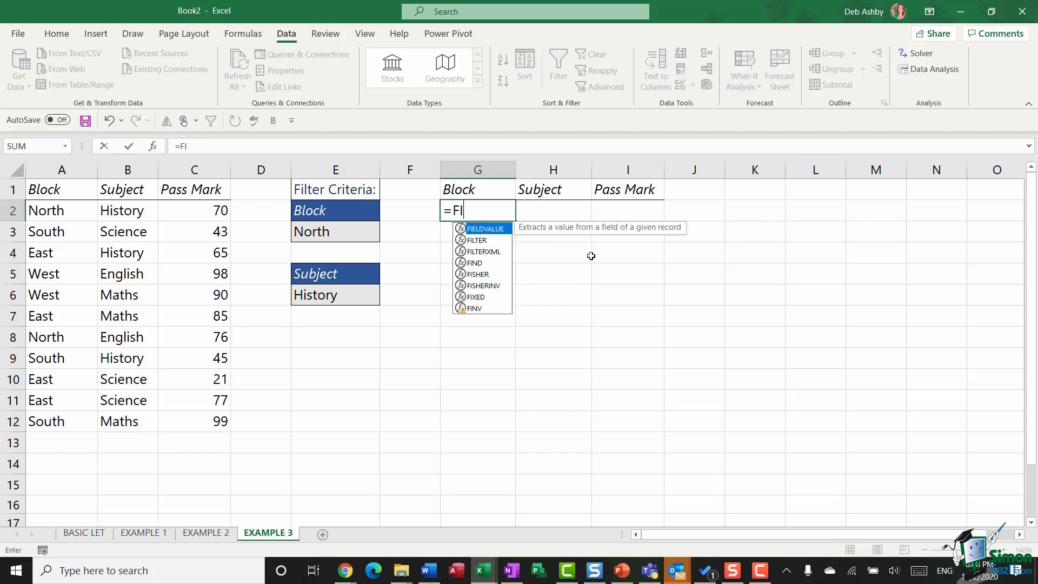
type("(")
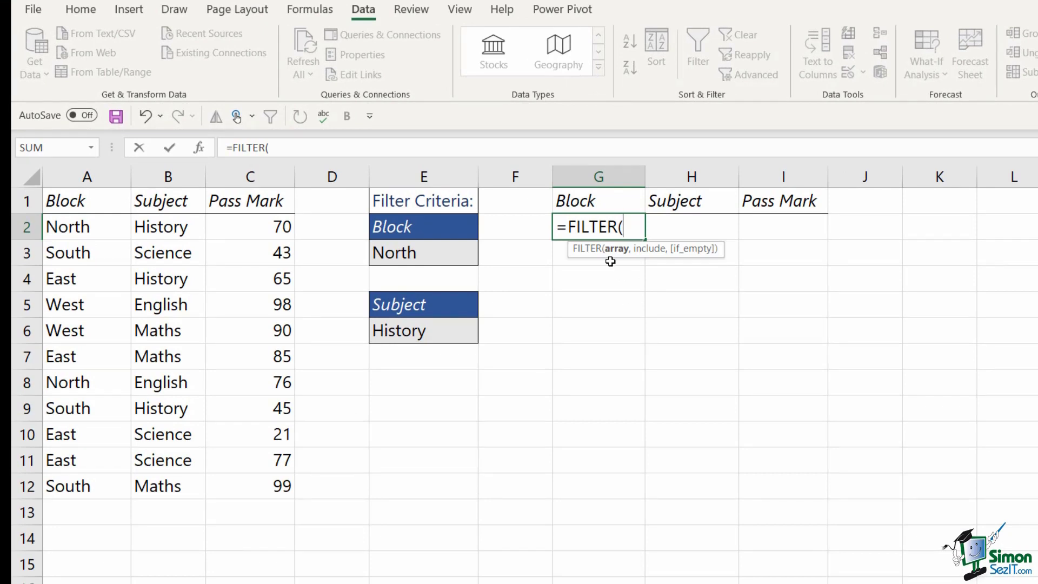
left_click_drag(70, 226, 255, 480)
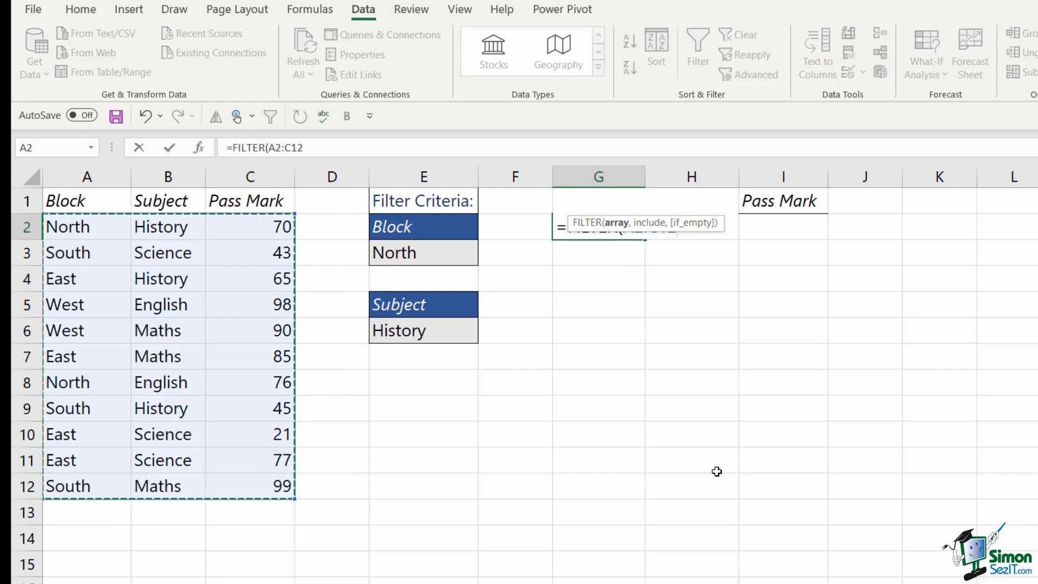
type(",")
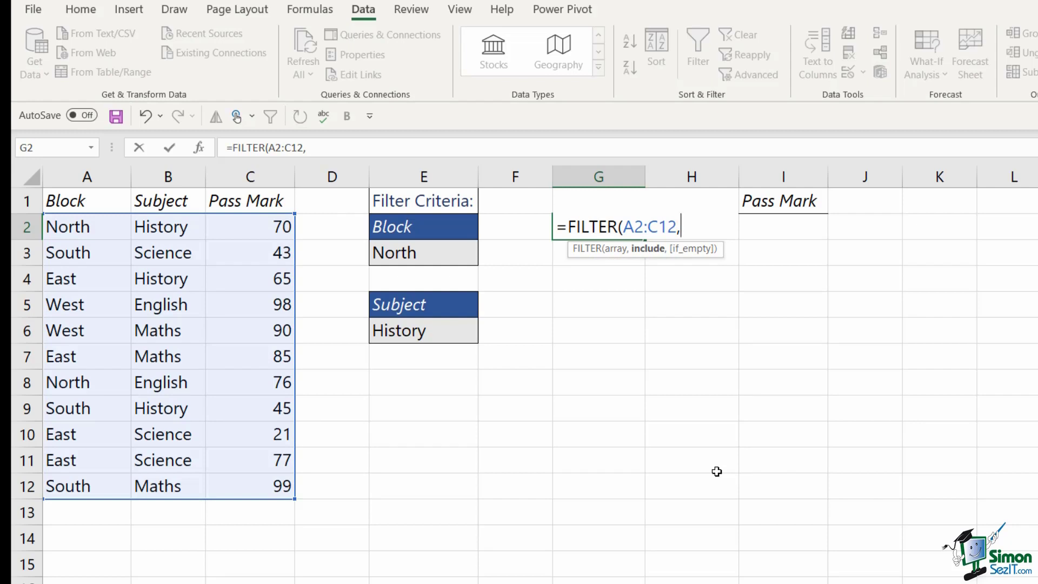
- Add the first include condition (A2:A12=E3) to the FILTER formula to match the Block criterion
type("(")
left_click_drag(106, 226, 115, 488)
type("=")
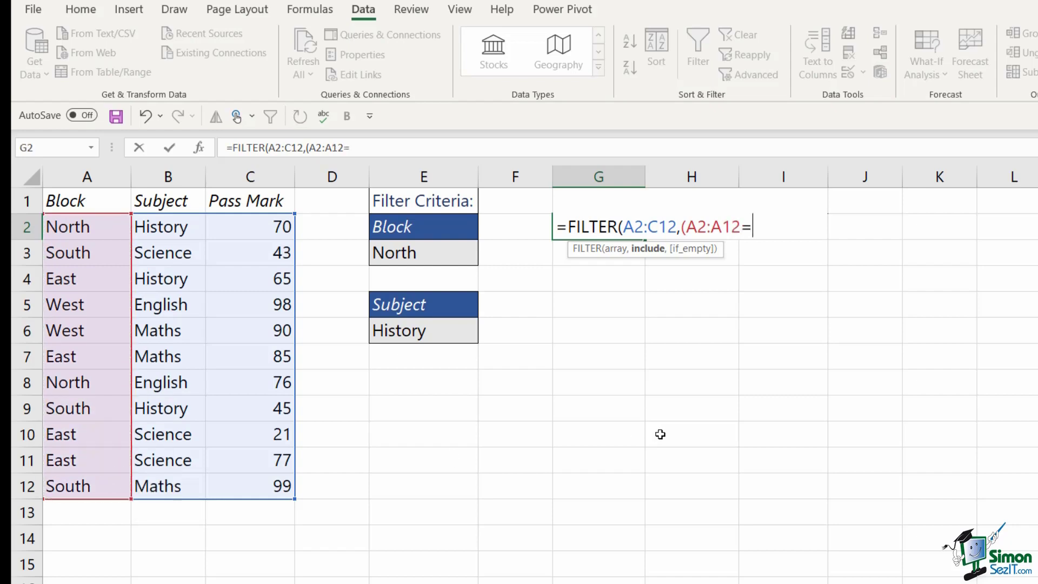
left_click(439, 252)
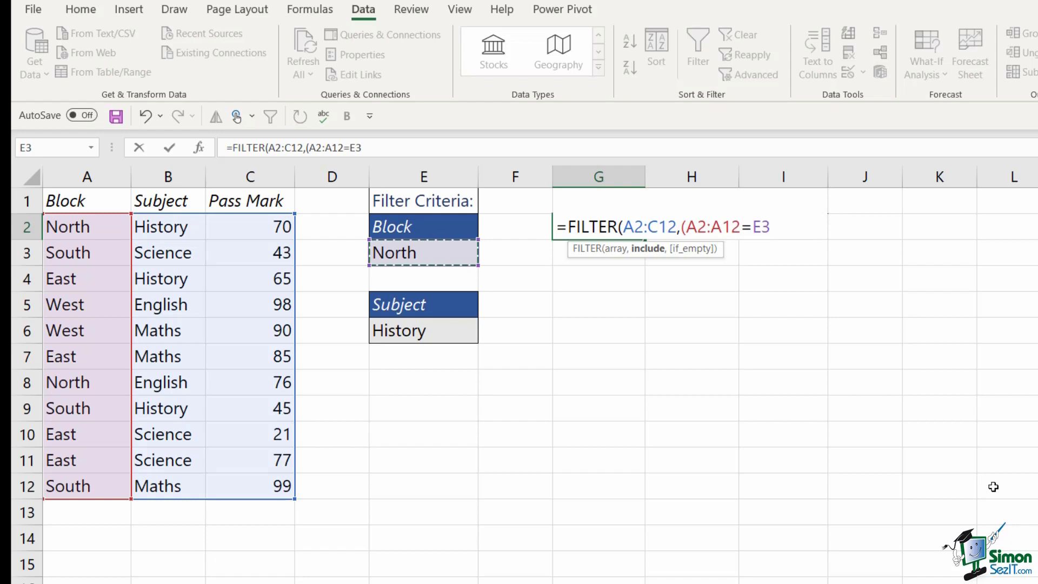
type(")")
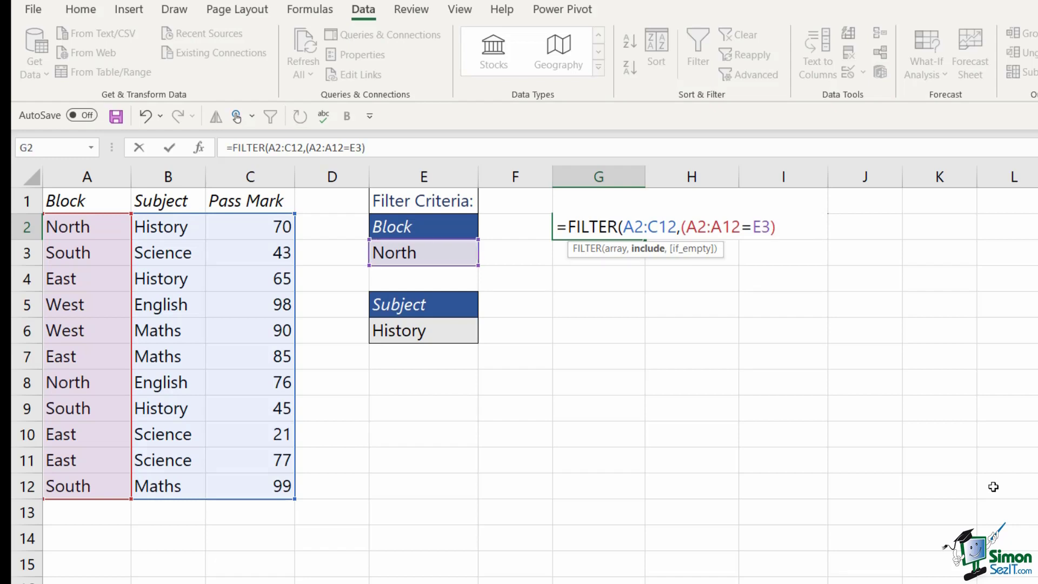
- Multiply the include argument by a second condition, (B2:B12=E6), to match the Subject criterion as well
type("*(")
left_click_drag(174, 225, 159, 488)
type("=")
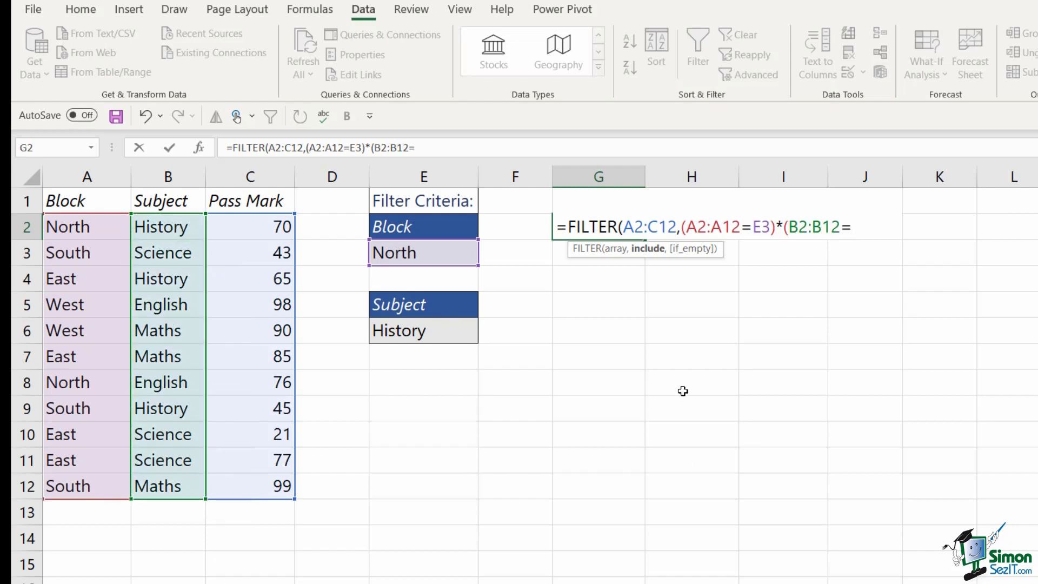
left_click(461, 329)
type(")")
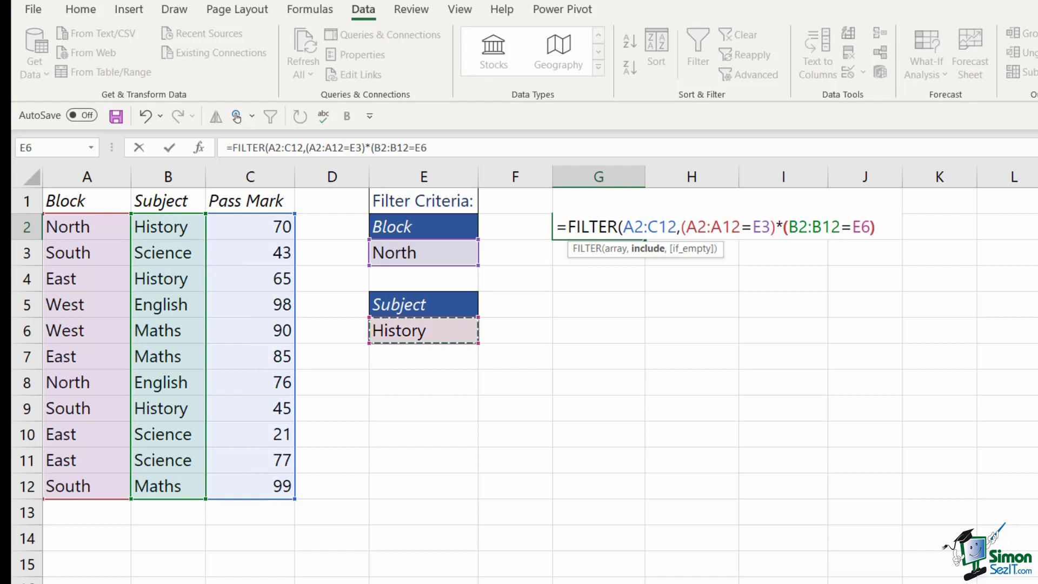
- Complete the FILTER formula in G2 with "No Records" as the if_empty value and check the result against the source row A2:C2
type(",")
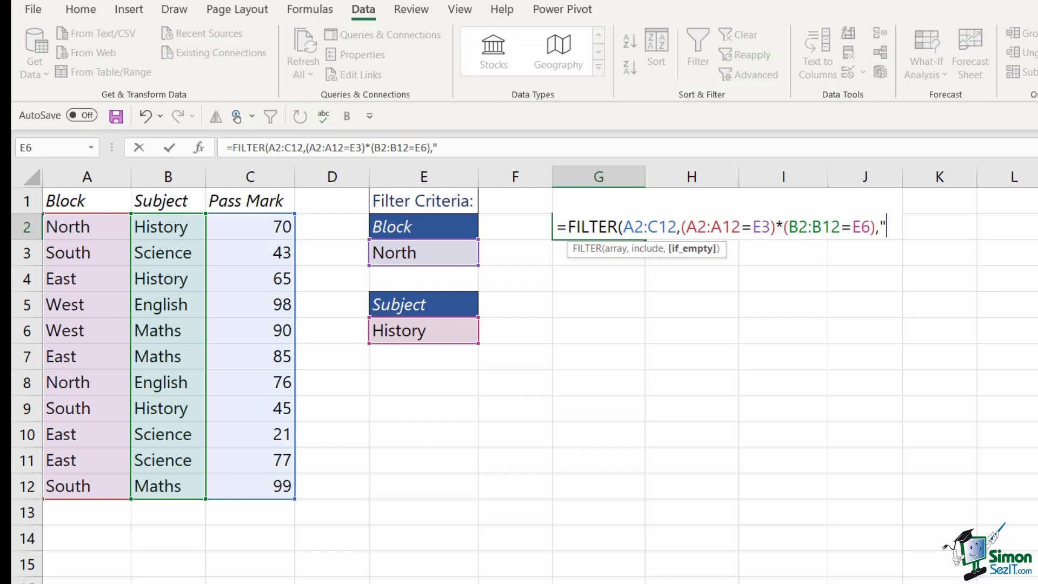
type("No Records")
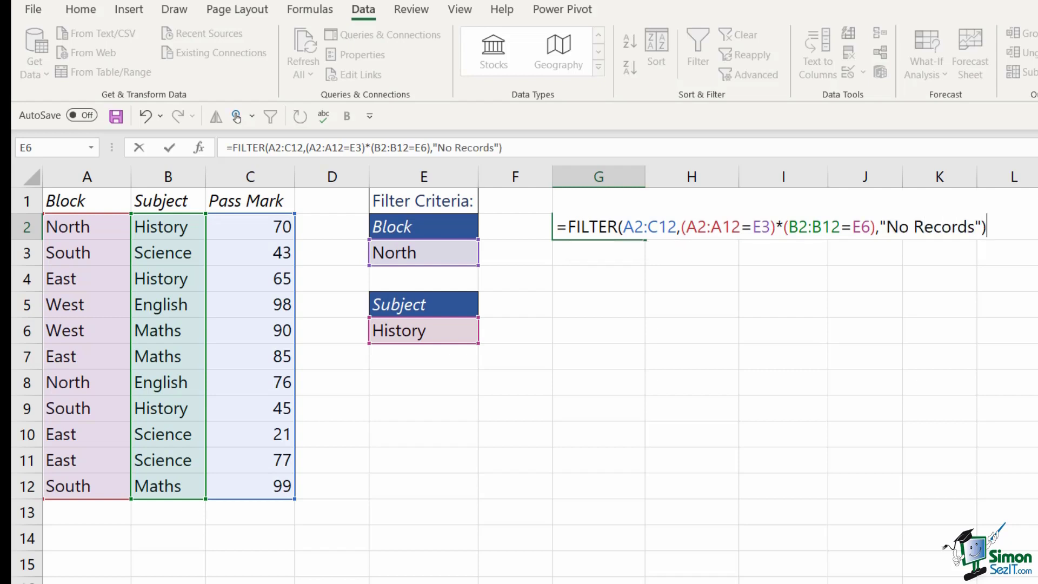
key("Return")
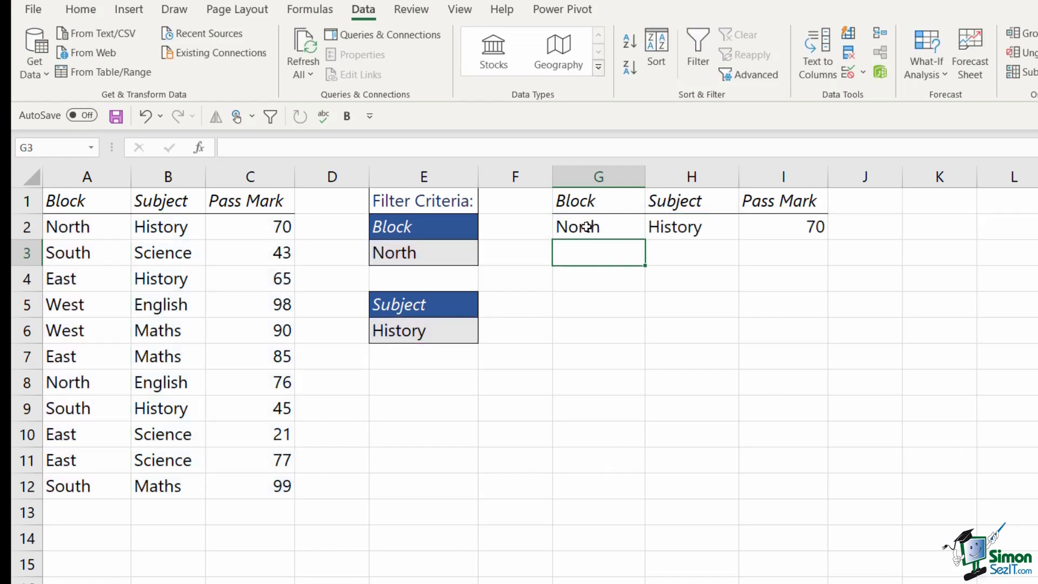
left_click_drag(68, 228, 219, 231)
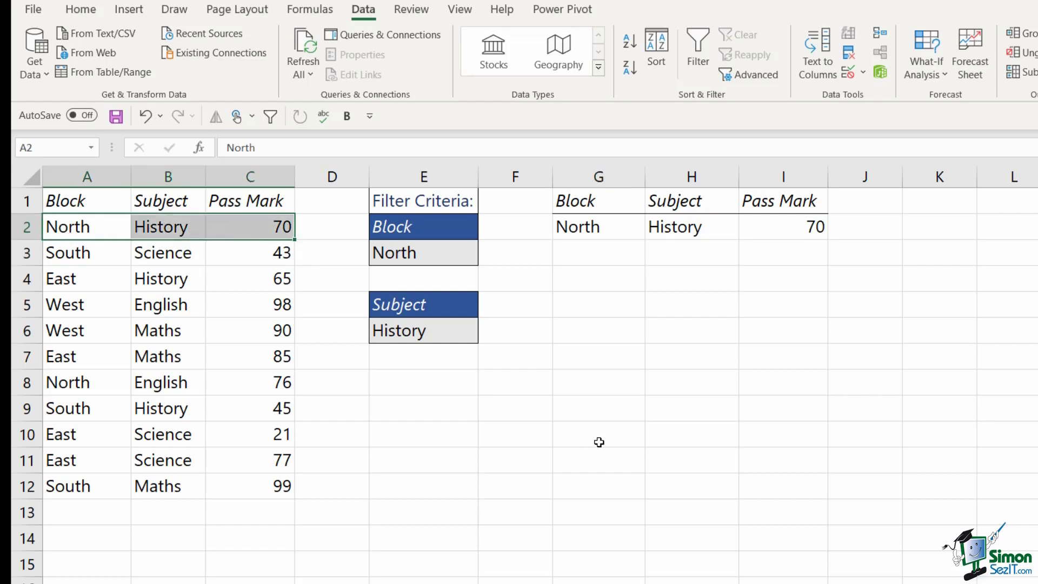
- Test the FILTER formula by changing the Block criterion in E3 to South and the Subject criterion in E6 to English
left_click(436, 256)
type("South")
key("Return")
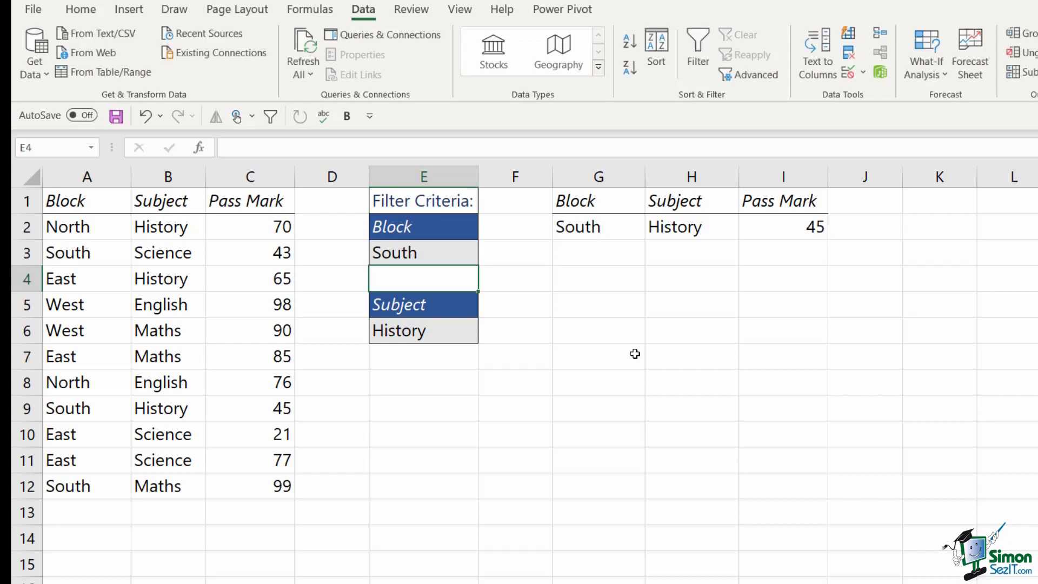
left_click(389, 332)
type("English")
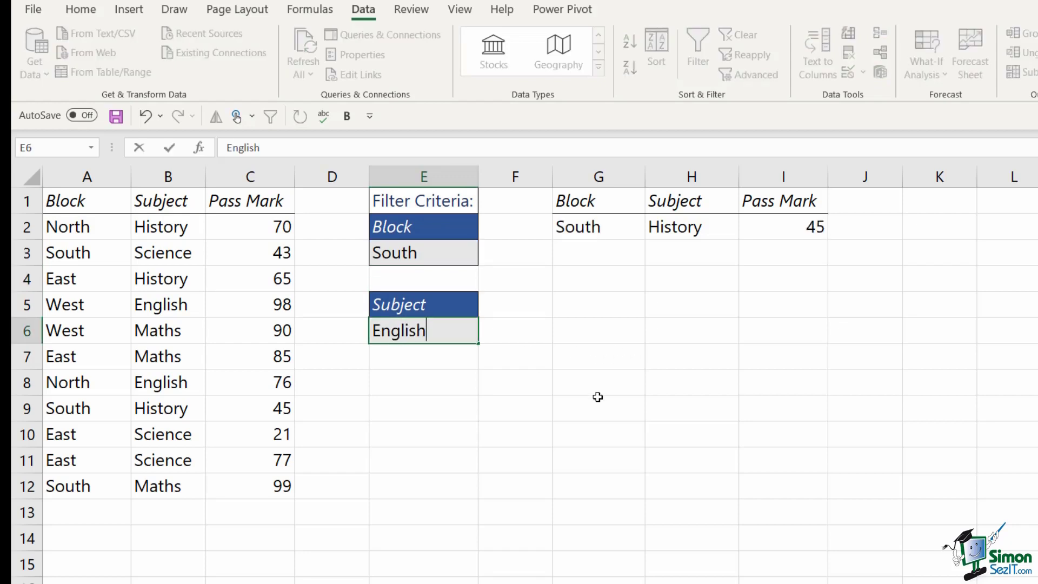
key("Return")
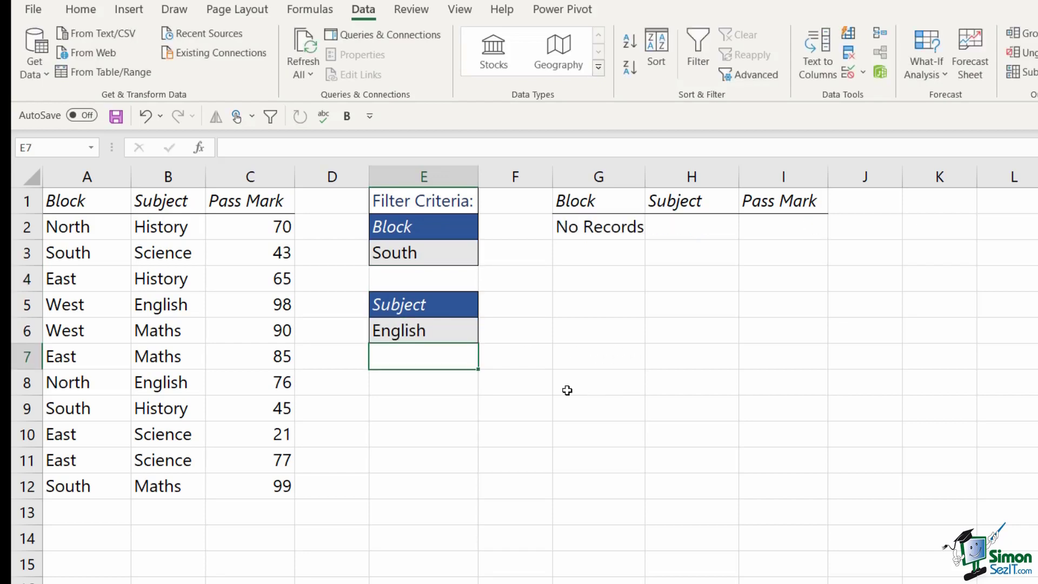
- Change the Subject criterion in E6 to Maths
left_click(433, 330)
type("maths")
key("BackSpace")
key("BackSpace")
key("BackSpace")
key("BackSpace")
key("BackSpace")
type("Mat")
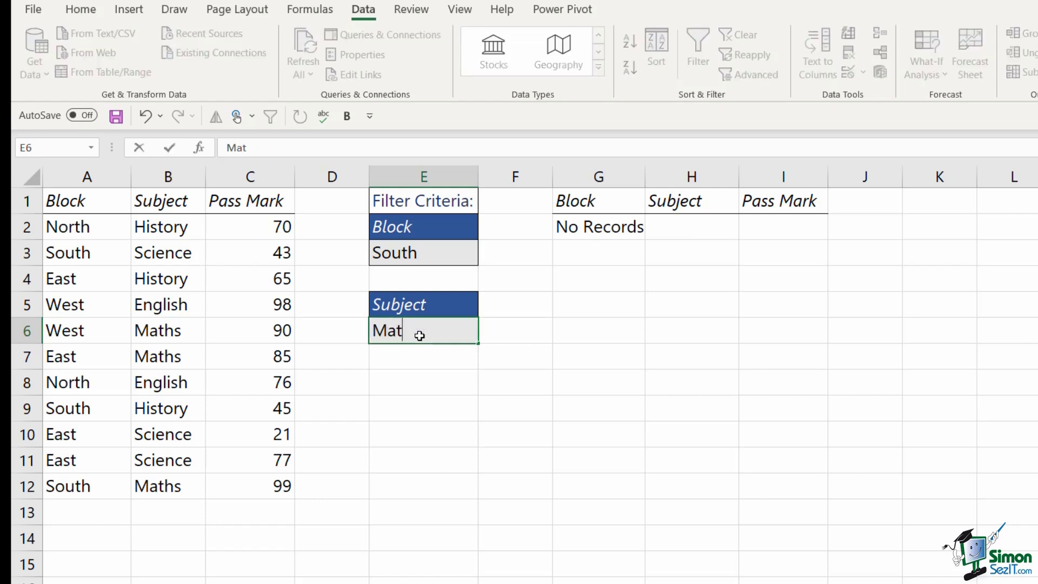
type("hs")
key("Return")
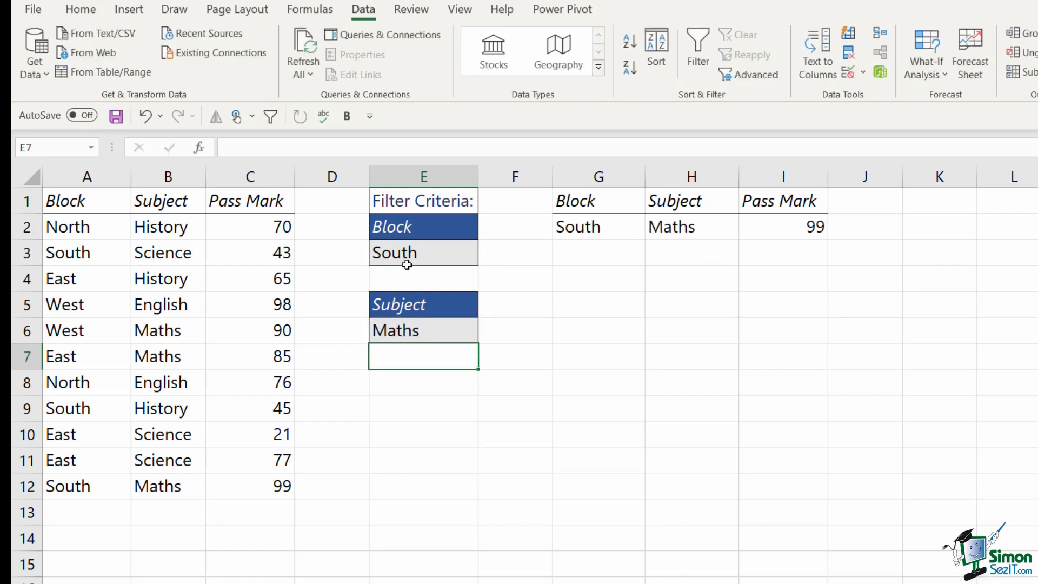
- Change the Block criterion in E3 to West
left_click(410, 257)
type("West")
key("Return")
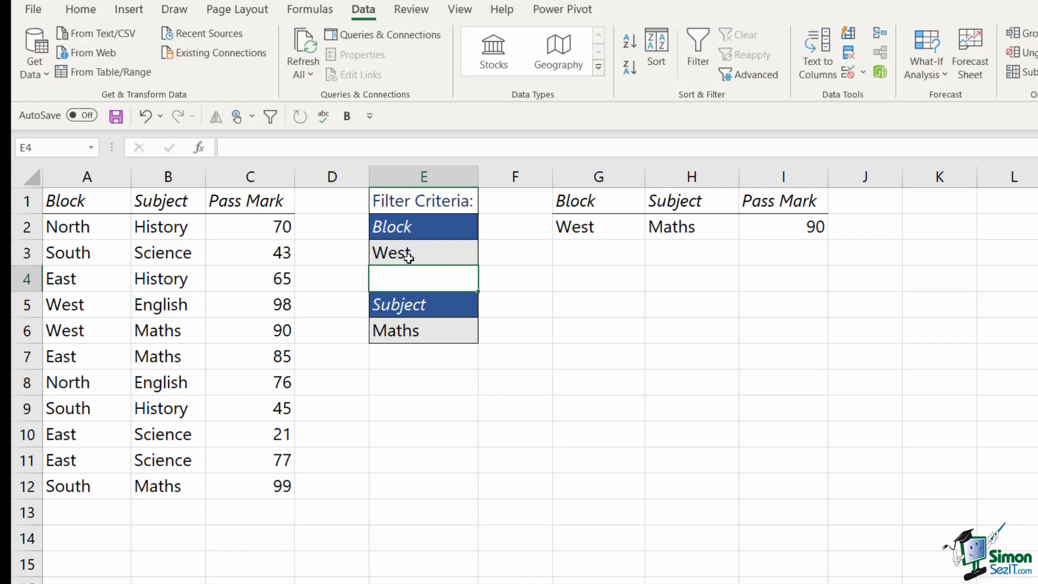
- Change the Block criterion in E3 to East
left_click(409, 258)
type("East")
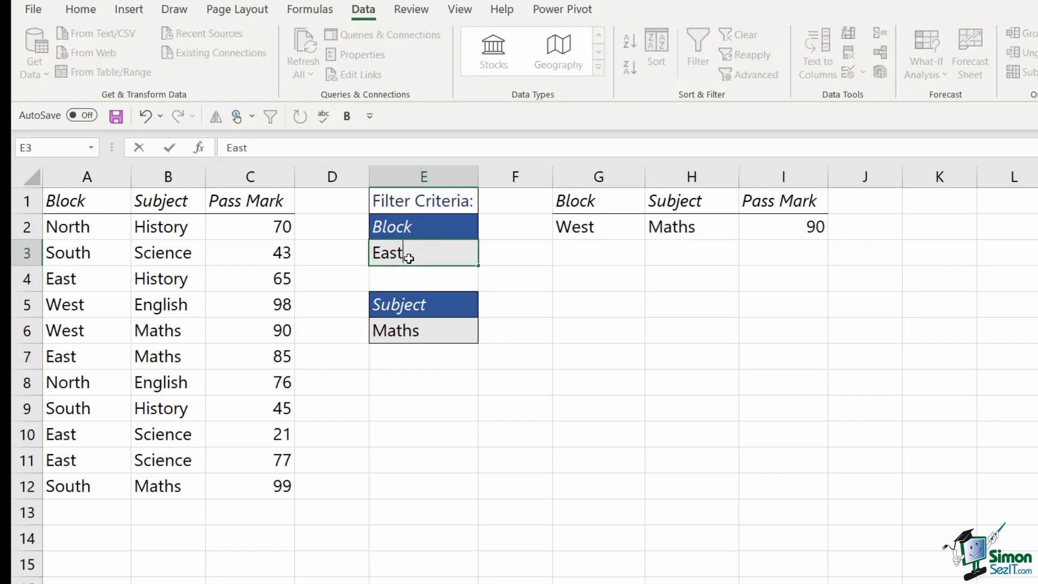
key("Return")
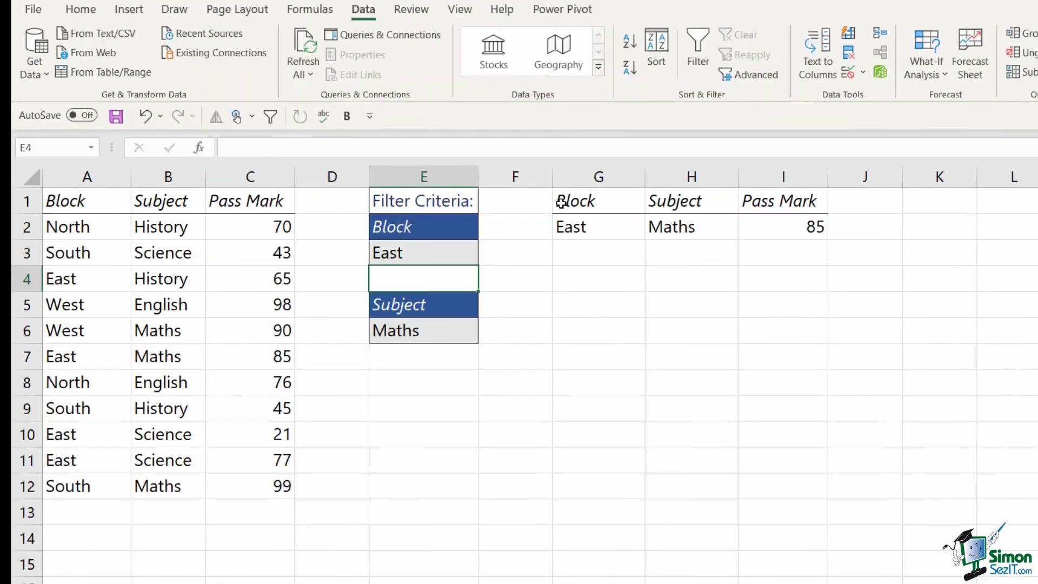
- Copy the result headers Block, Subject and Pass Mark from G1:I1 to row 6, starting in G6
left_click_drag(563, 203, 786, 202)
key("ctrl+c")
left_click(596, 333)
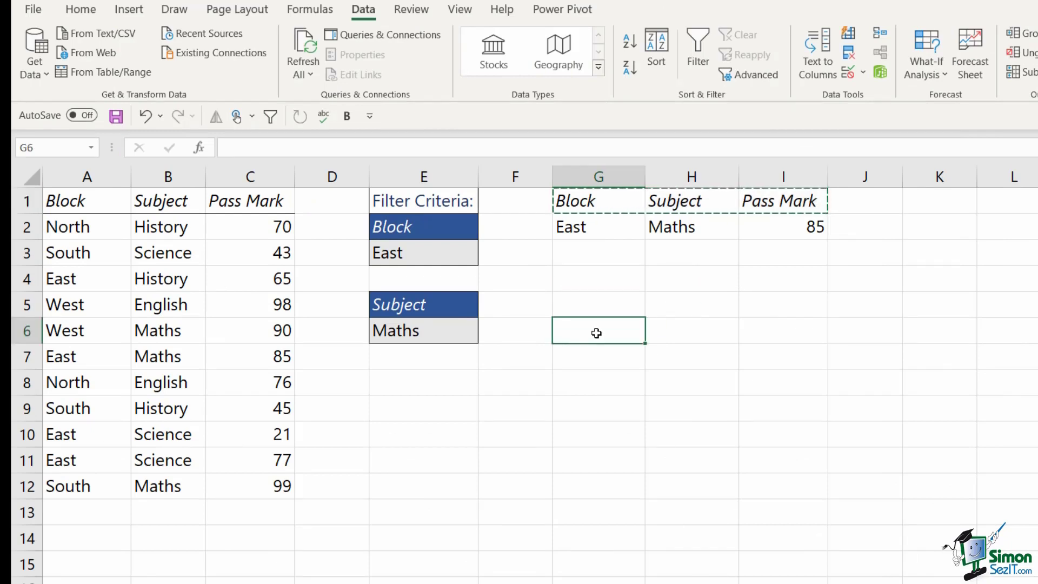
key("ctrl+v")
- Start a LET formula in G7 and define the name table as the data range A2:C12
left_click(616, 365)
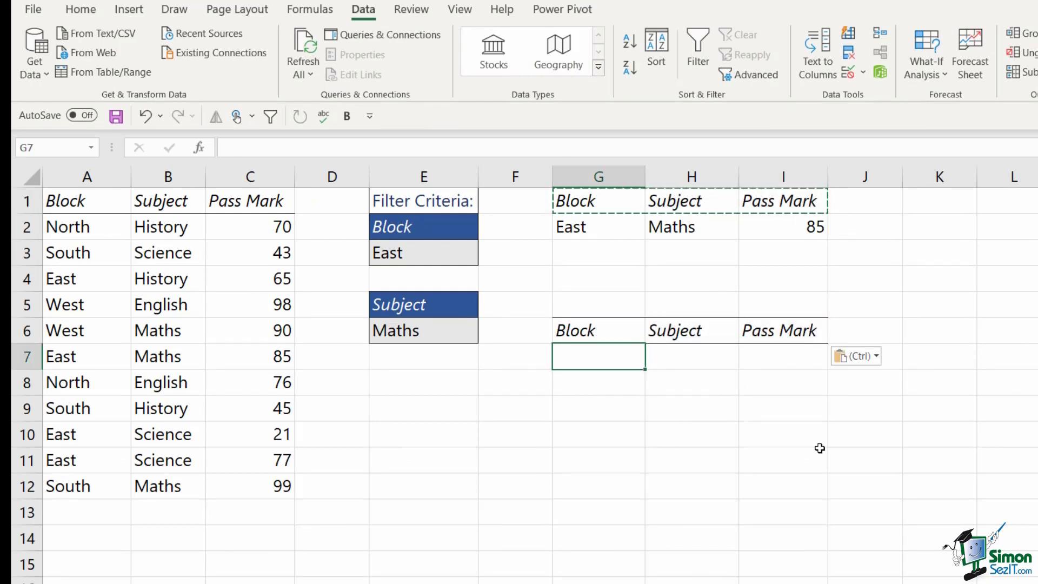
type("=LET")
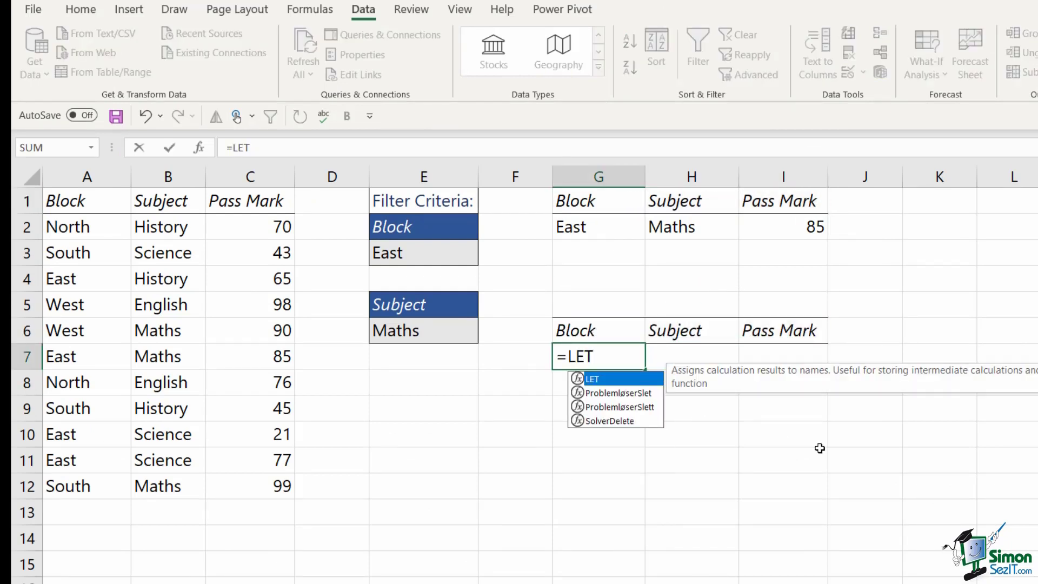
type("(")
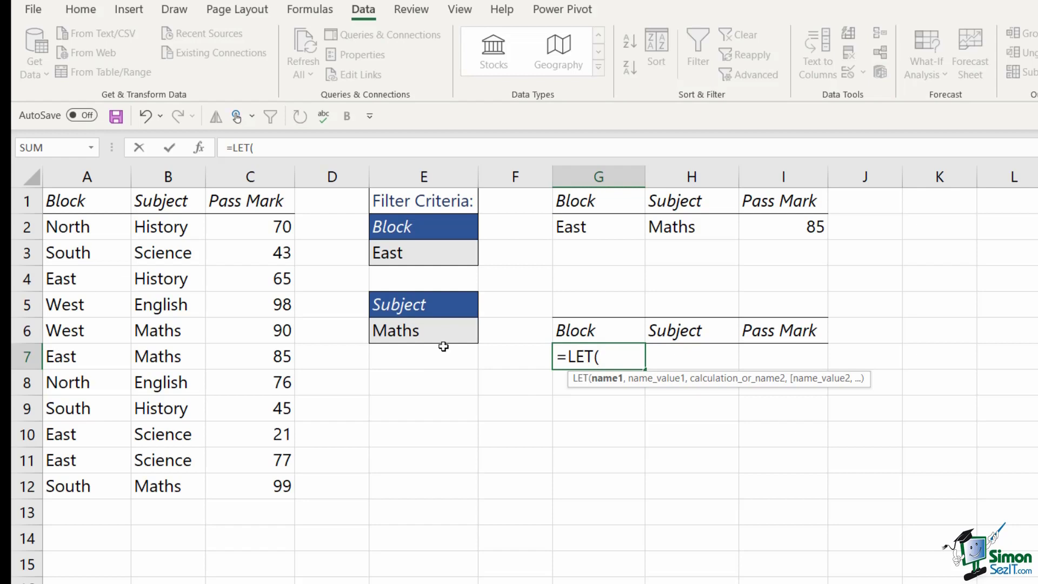
type("table")
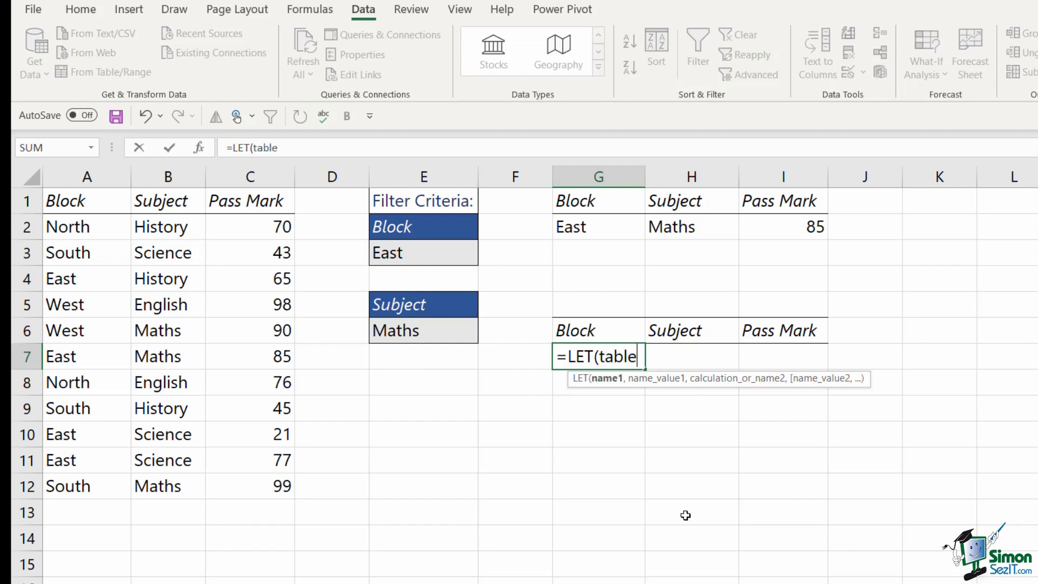
type(",")
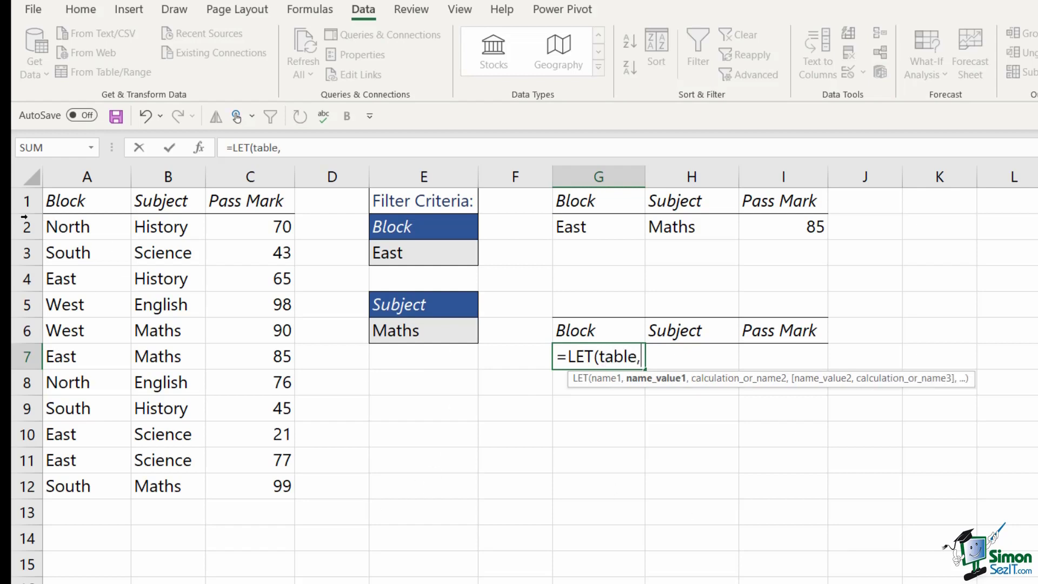
left_click_drag(73, 224, 235, 488)
type(",")
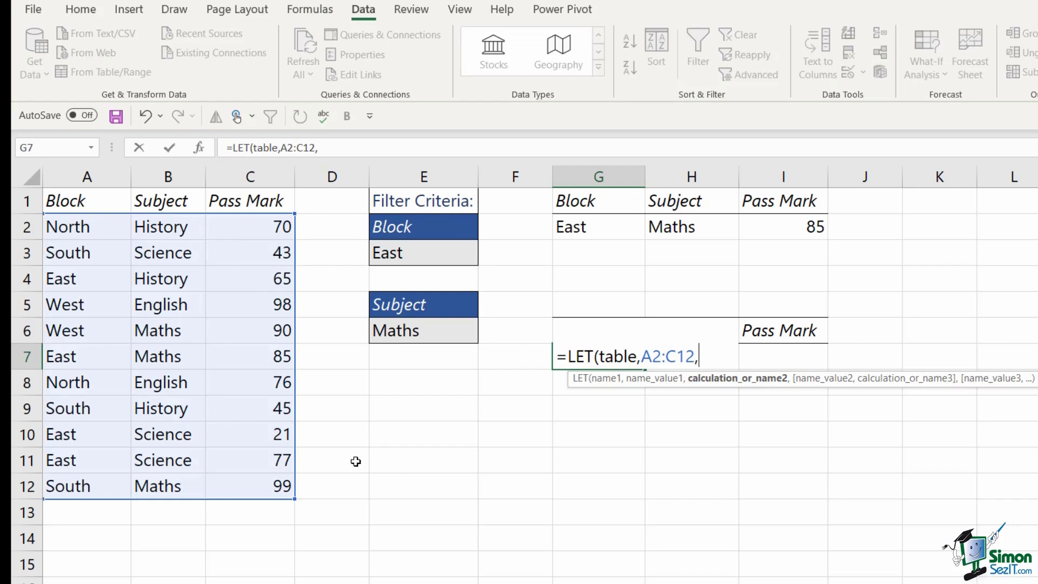
- Define the LET names block as A2:A12 and sub as B2:B12 in the G7 formula
type("block,")
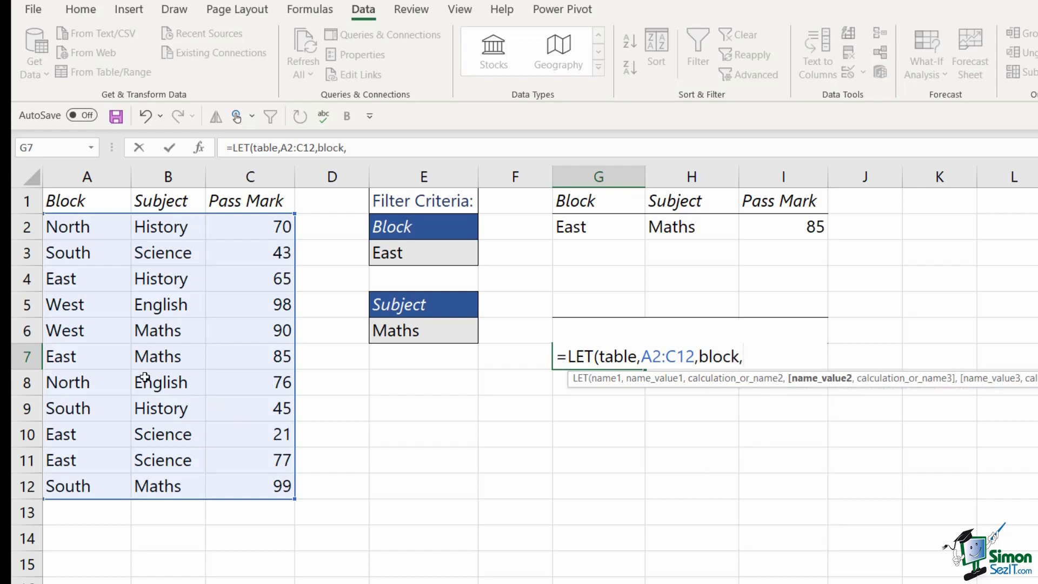
left_click_drag(82, 227, 82, 482)
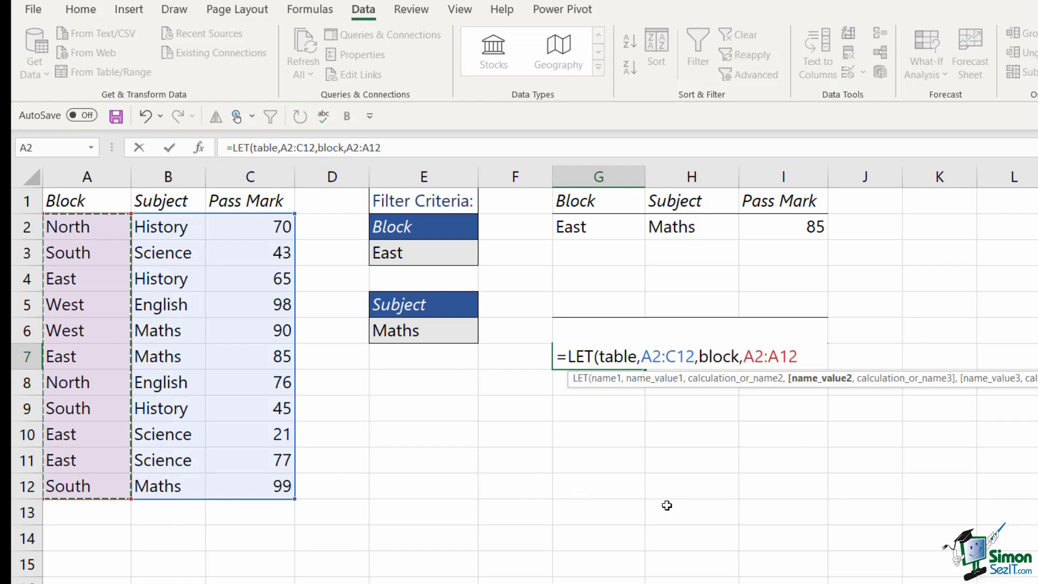
type(",sub,")
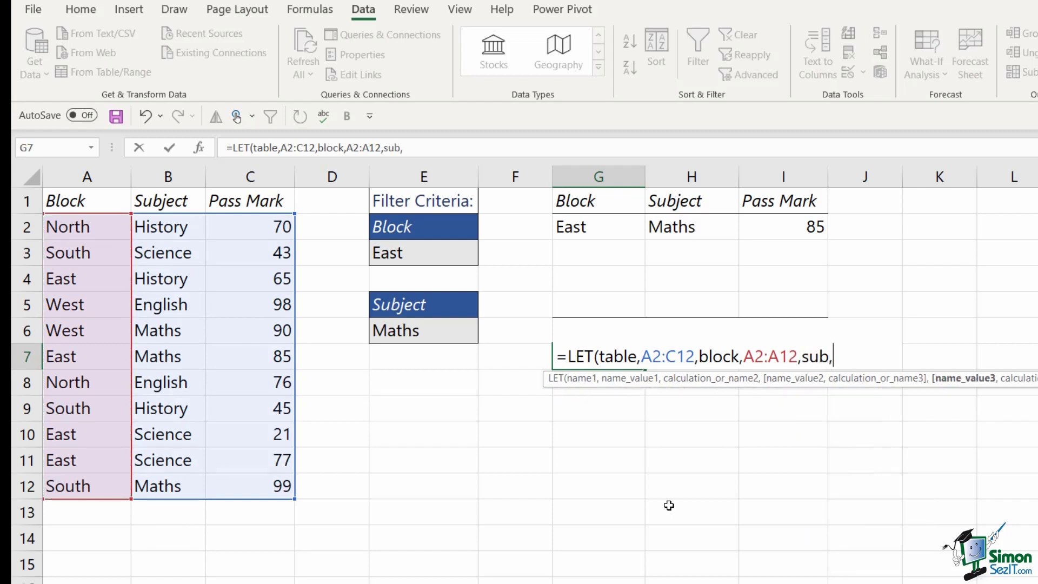
left_click_drag(176, 227, 172, 481)
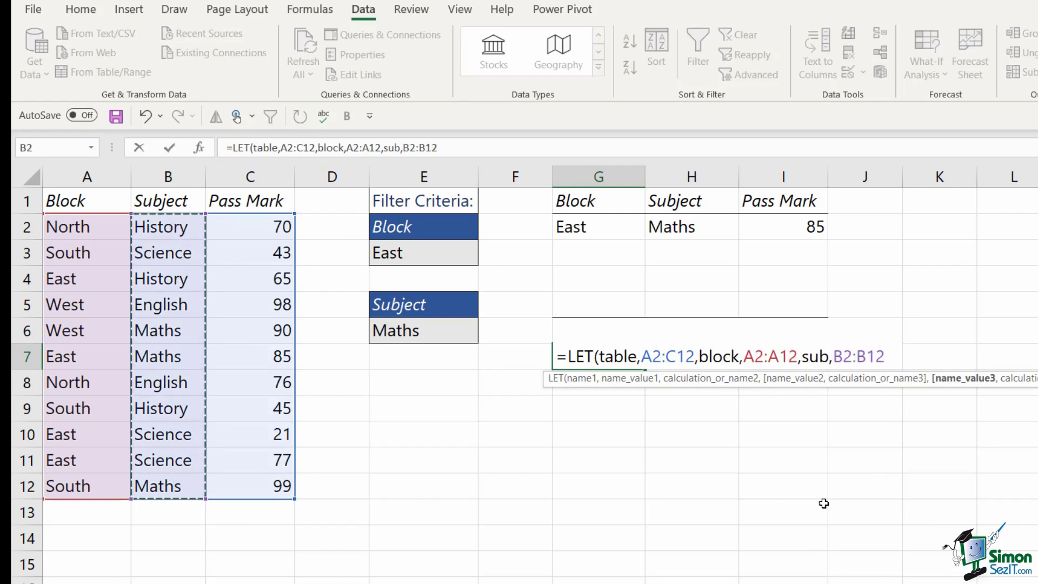
- Add a FILTER calculation to the LET formula with table as its array and block=E3 as the first condition
type(",FIL")
type("TER")
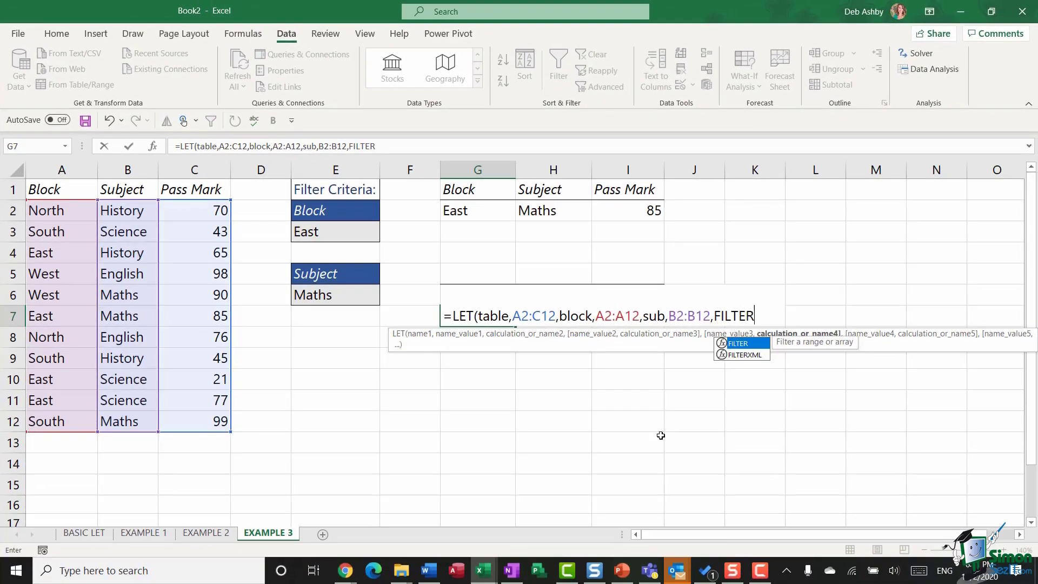
type("(")
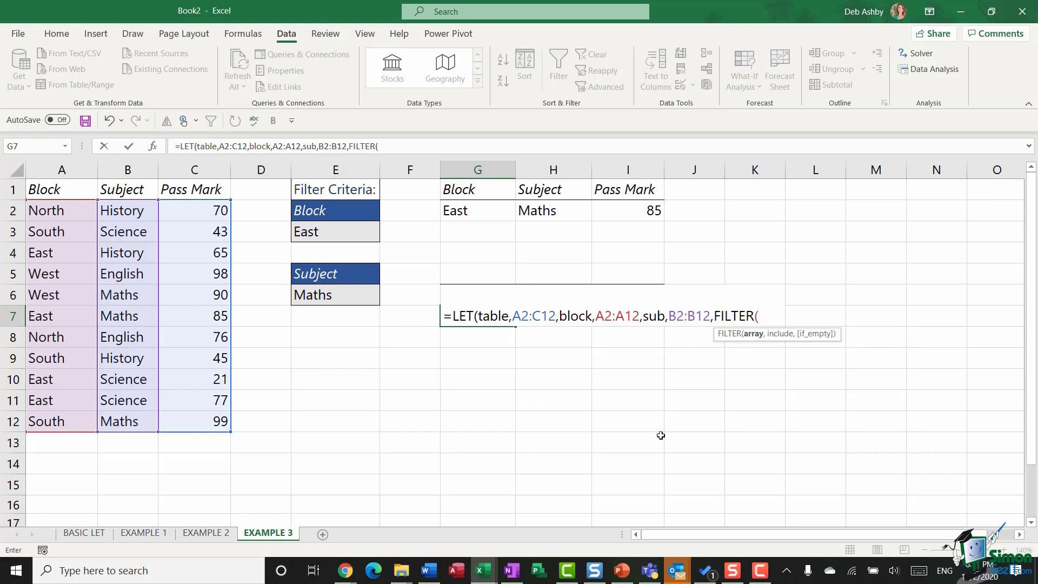
type("table")
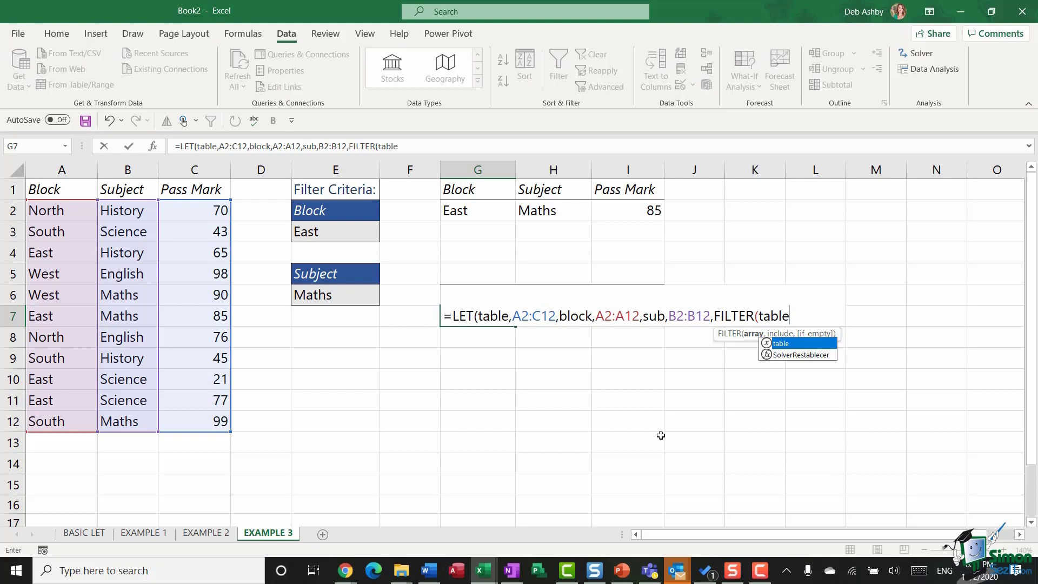
type(",")
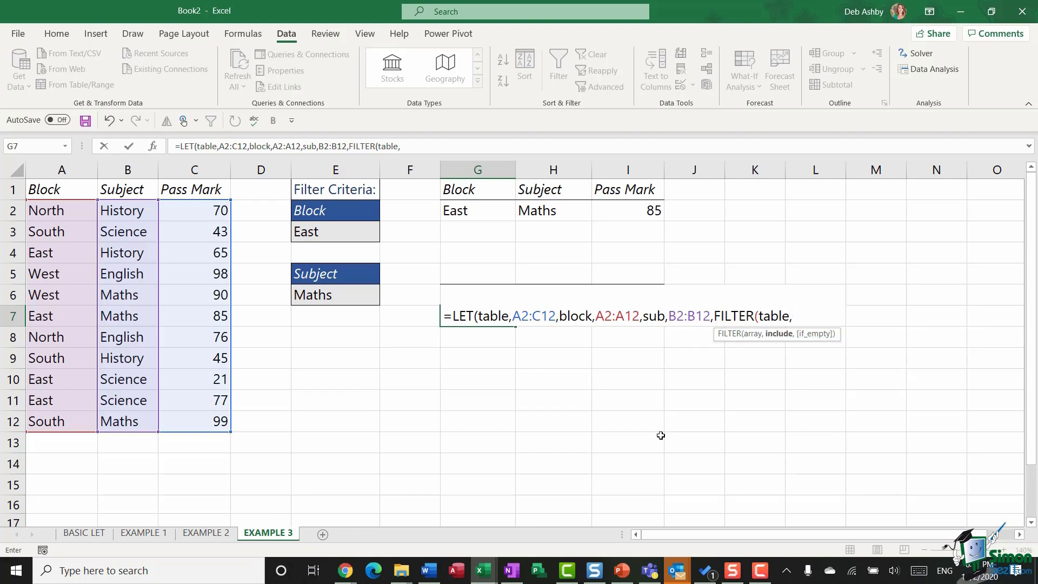
type("(block")
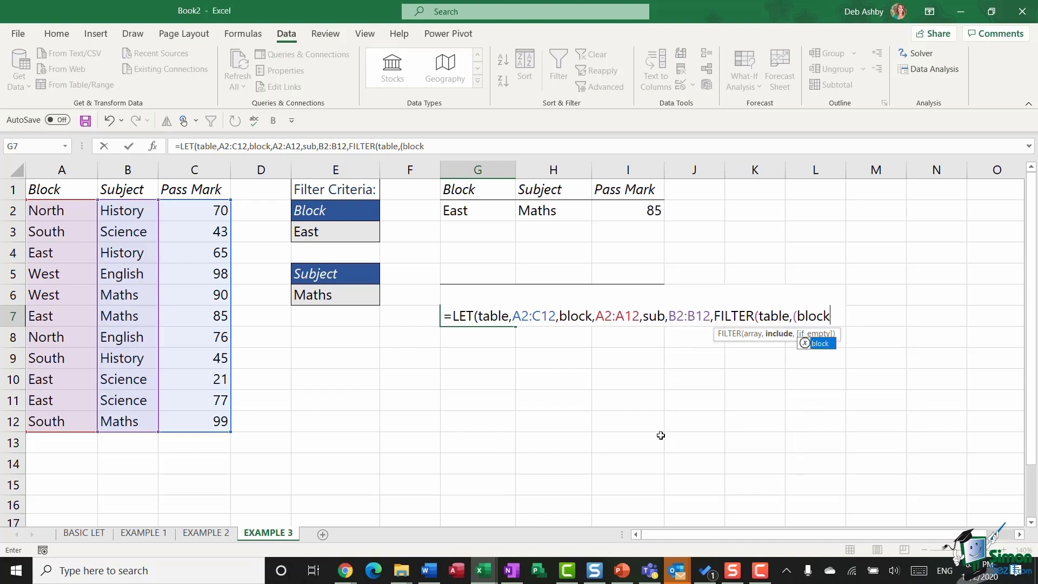
type("=")
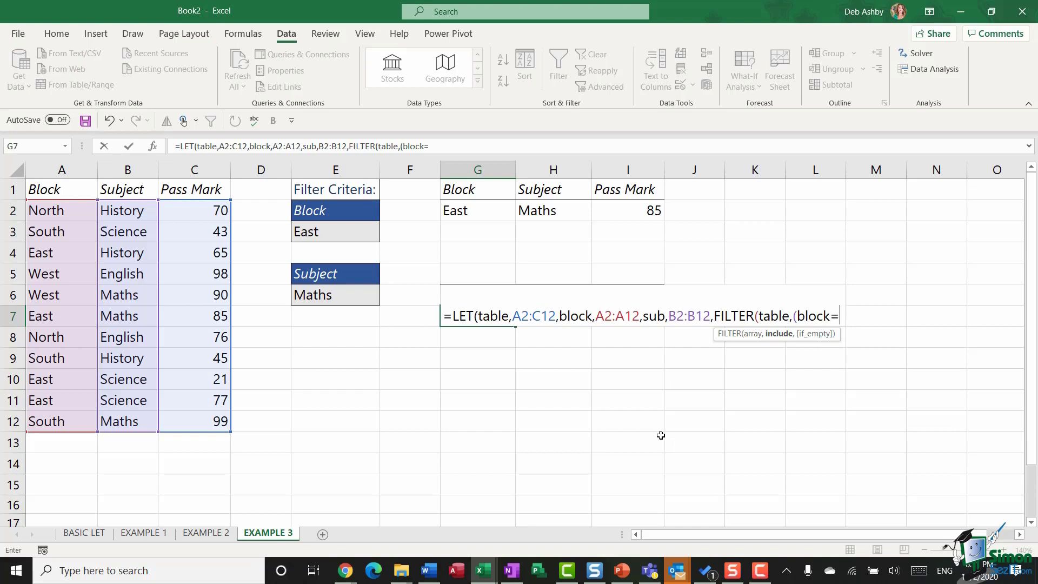
left_click(314, 237)
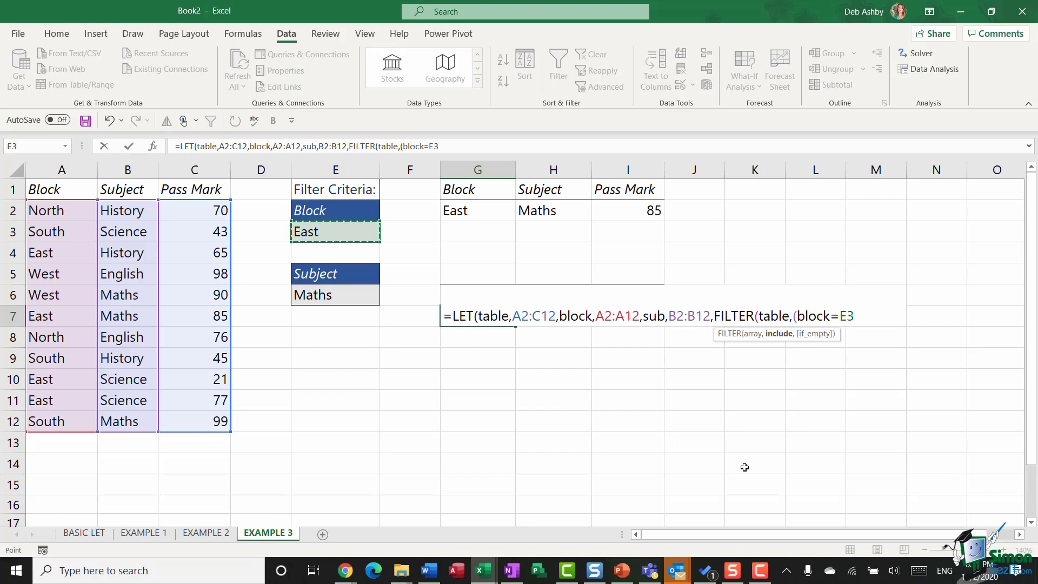
- Multiply by the second condition sub=E6, set "No Records" as the if_empty value, and complete the G7 formula with its missing closing parenthesis
type(")*(sub")
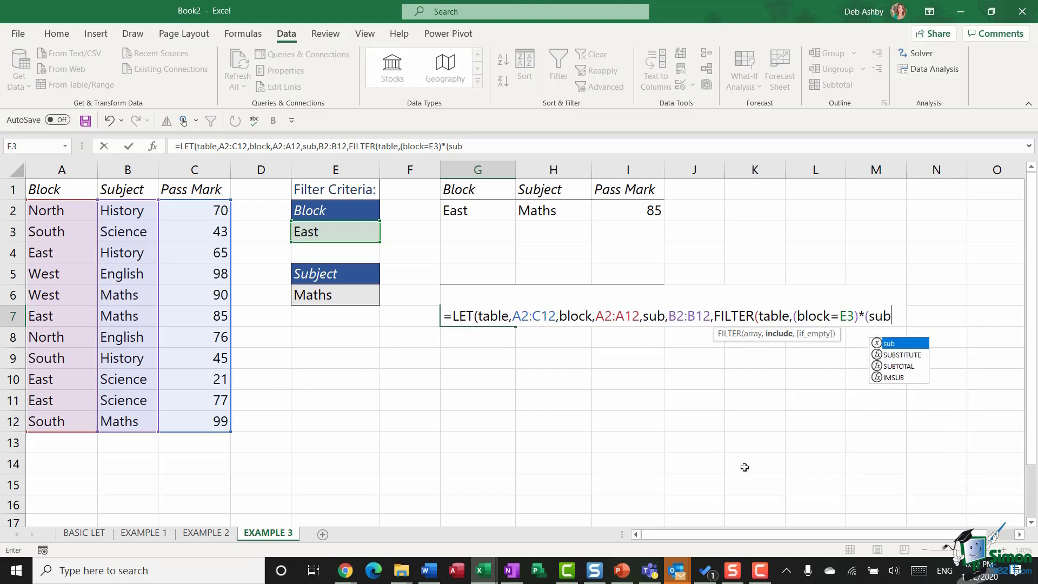
type("=")
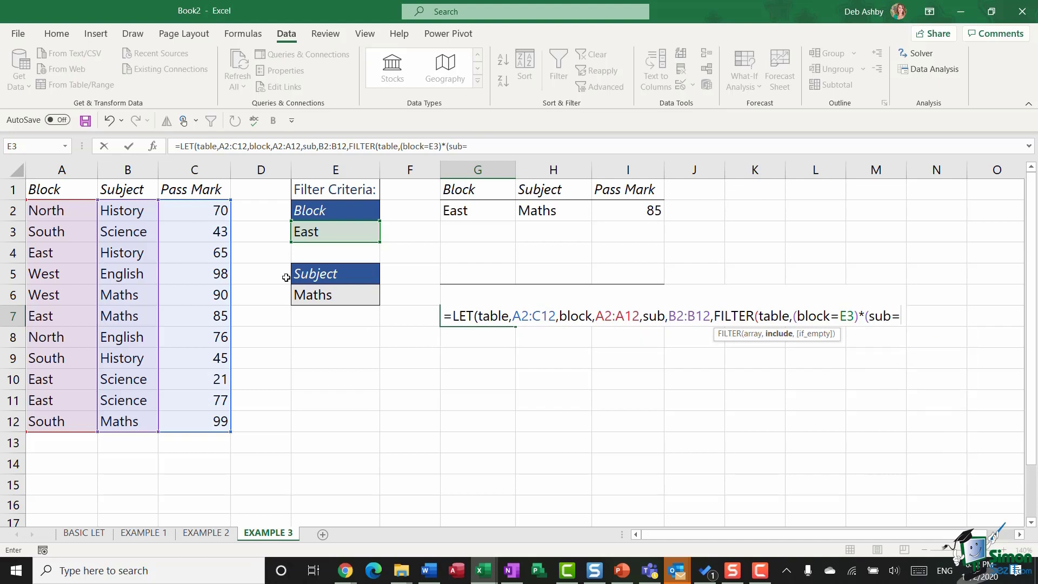
left_click(324, 296)
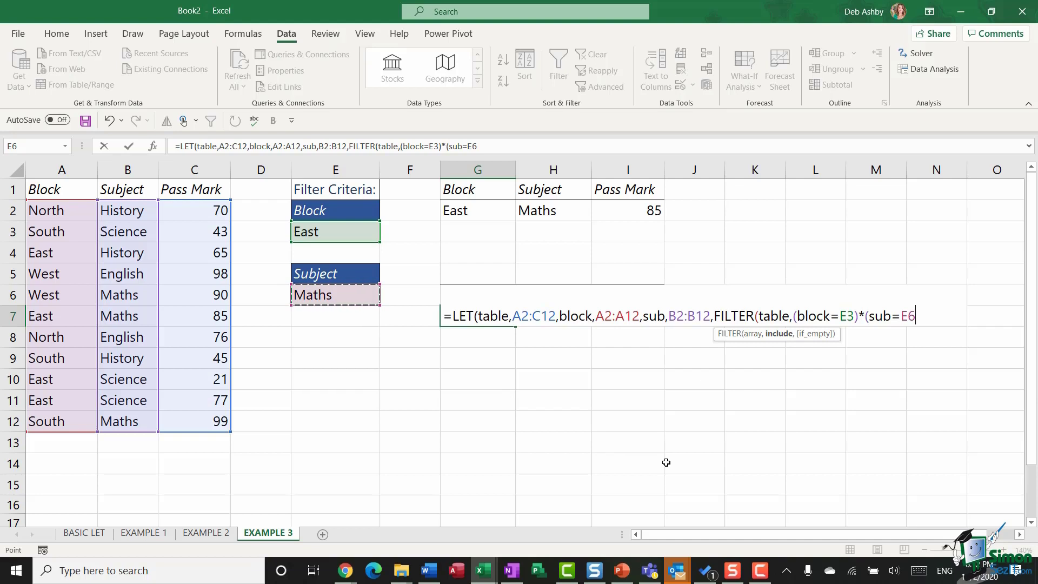
type("),")
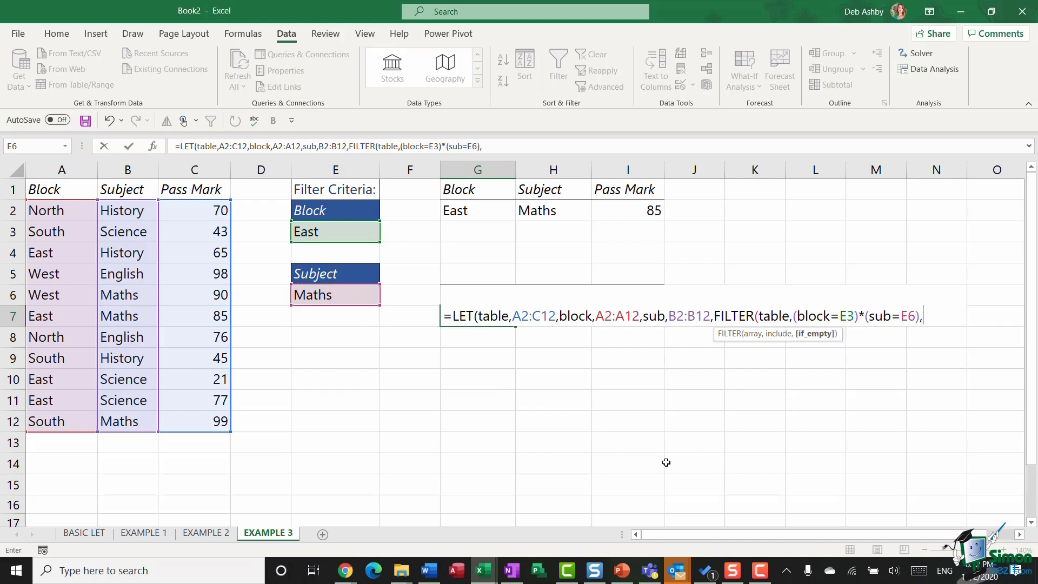
type("\"No Records\")")
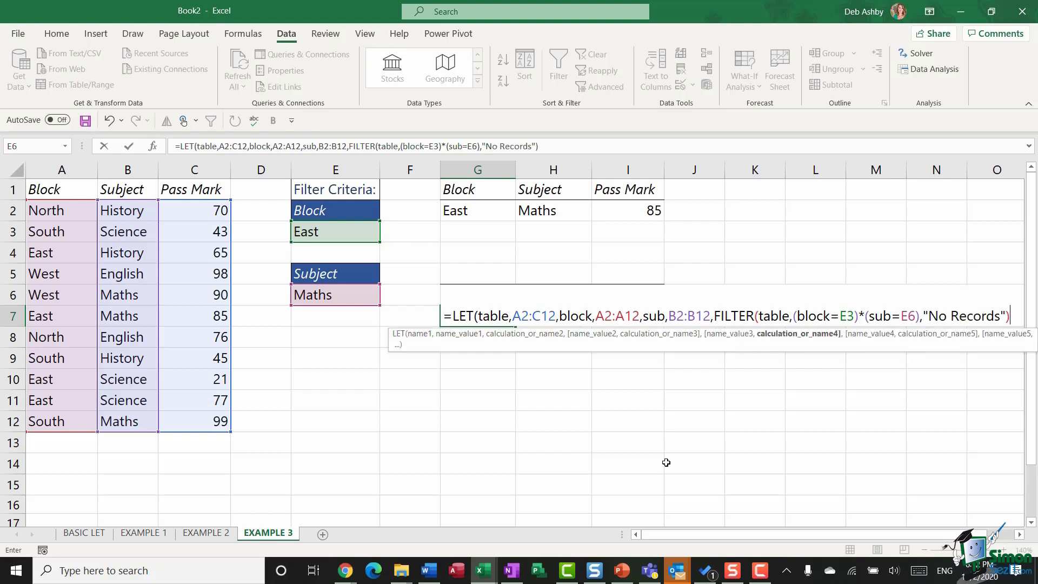
key("Return")
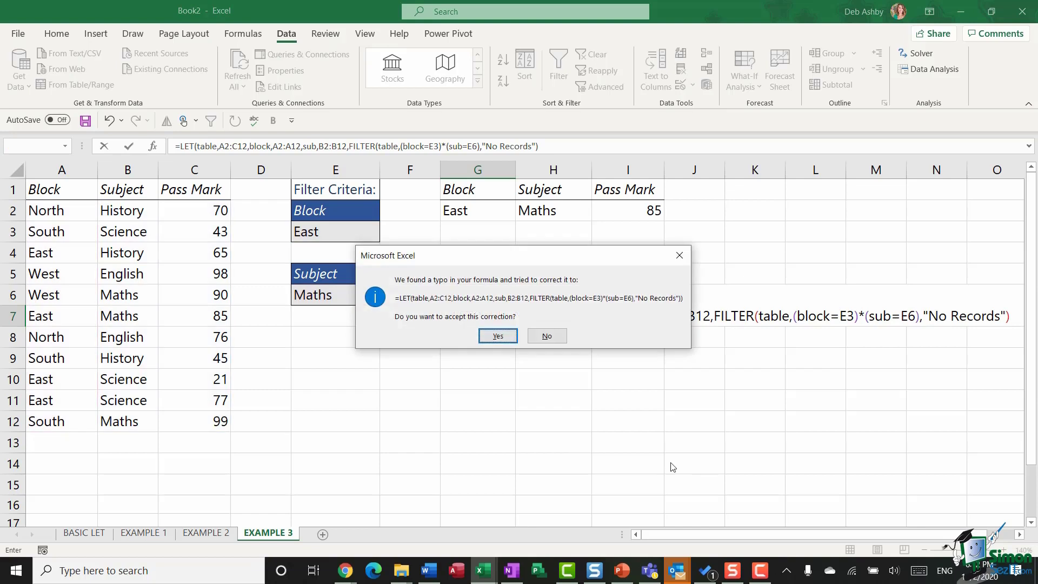
left_click(498, 336)
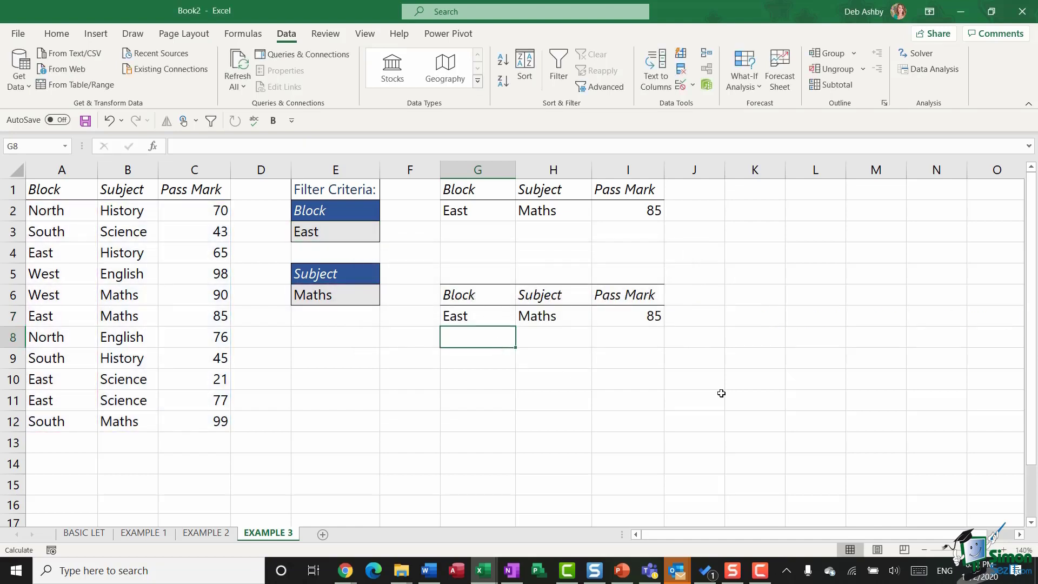
left_click(498, 320)
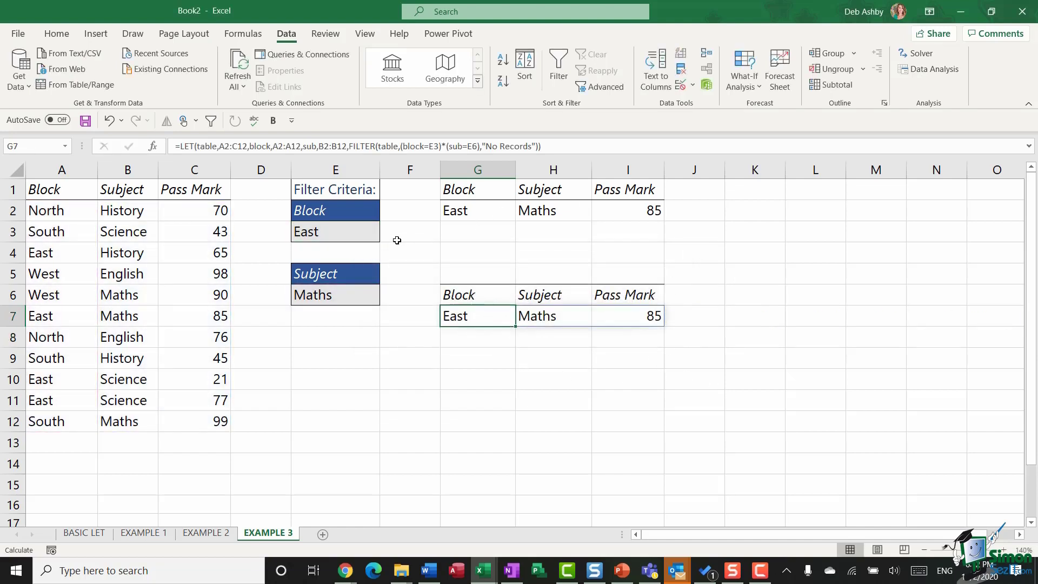
- Test the LET formula by changing the Block criterion in E3 to West and the Subject criterion in E6 to English
left_click(357, 233)
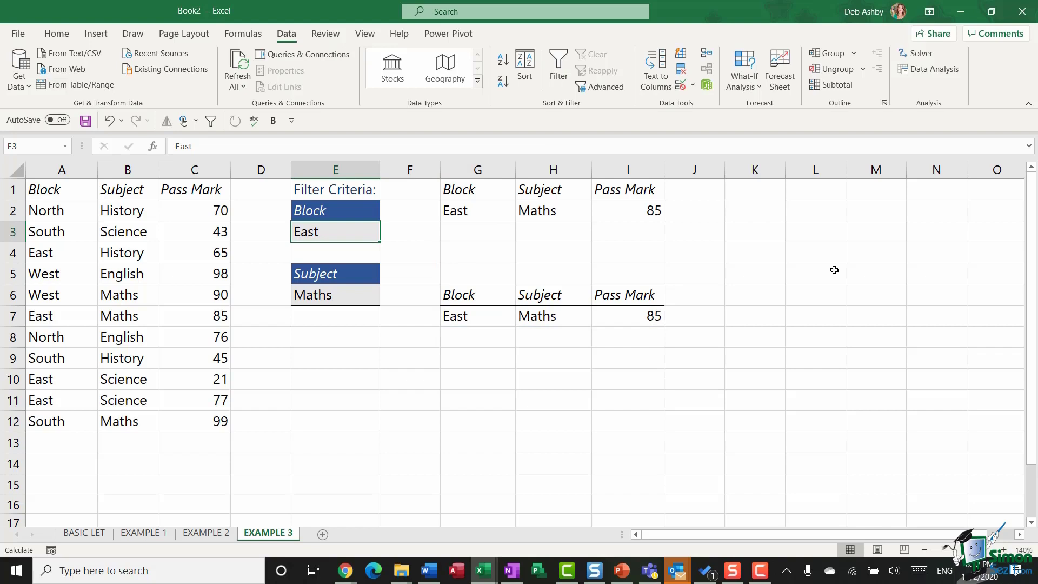
type("West")
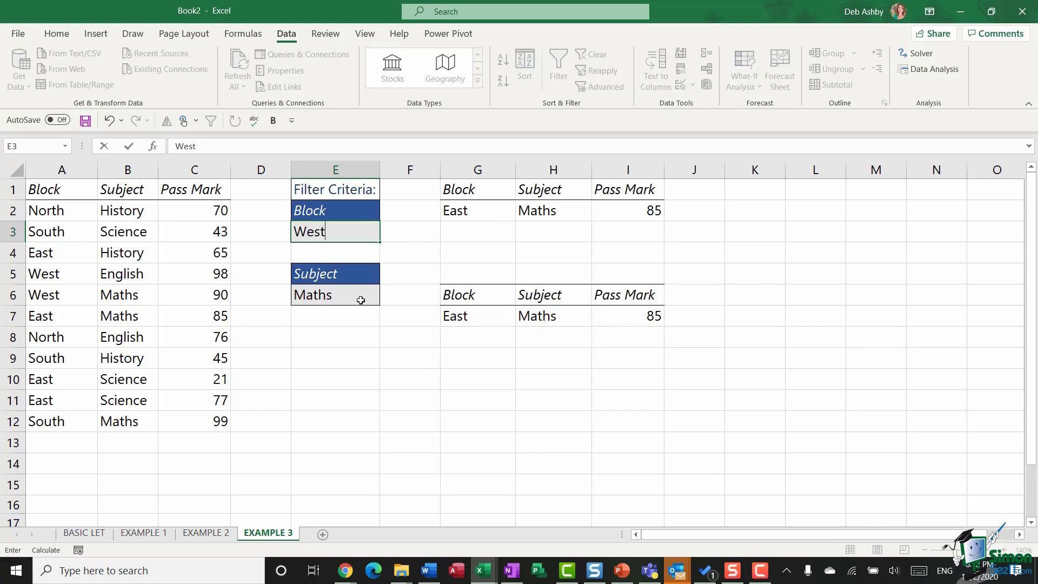
left_click(340, 301)
type("English")
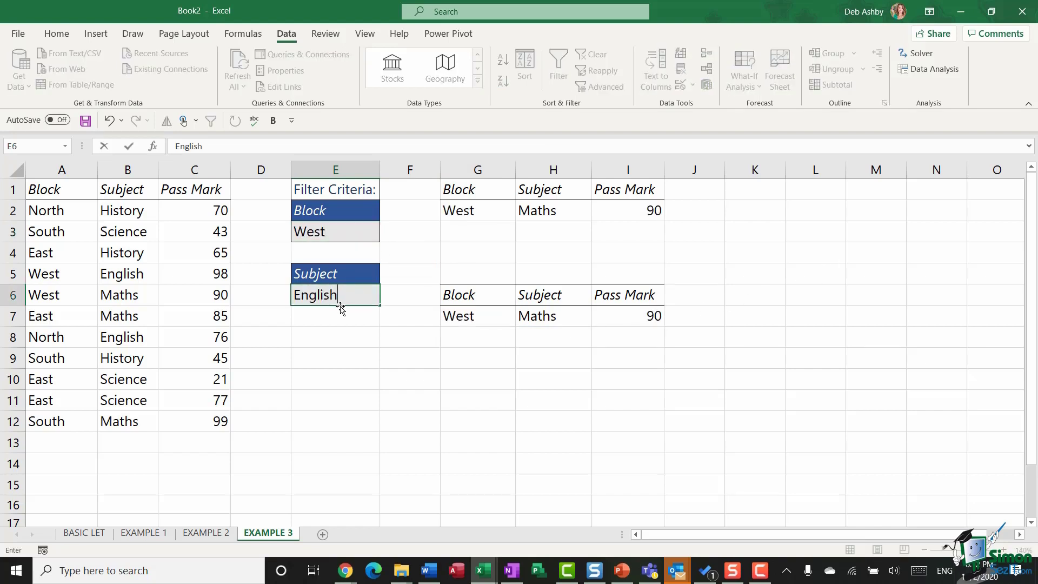
key("Return")
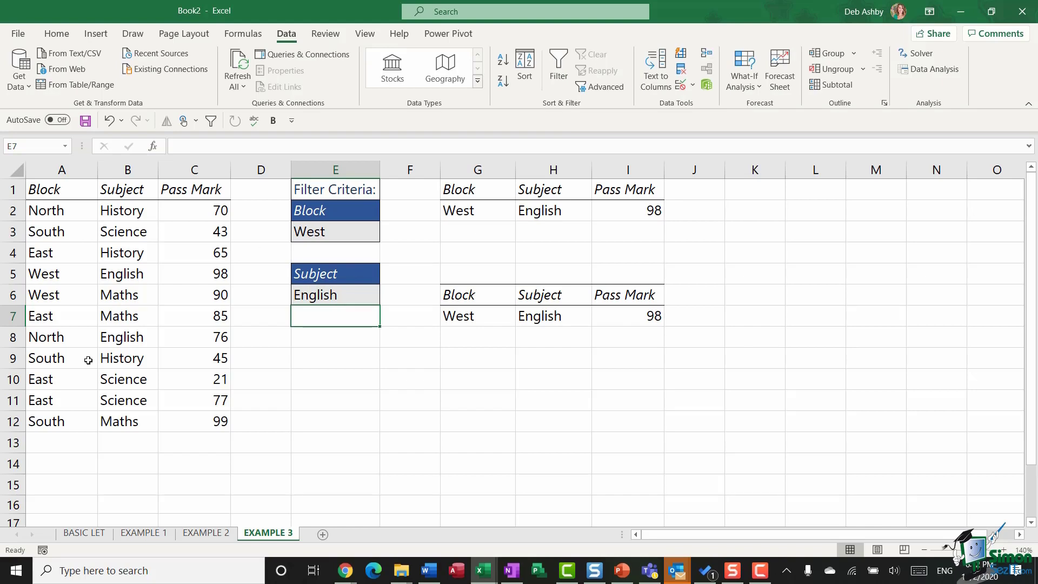
- Change the subject in B6 of the source data to English so two rows meet both criteria
left_click(136, 296)
type("Eglish")
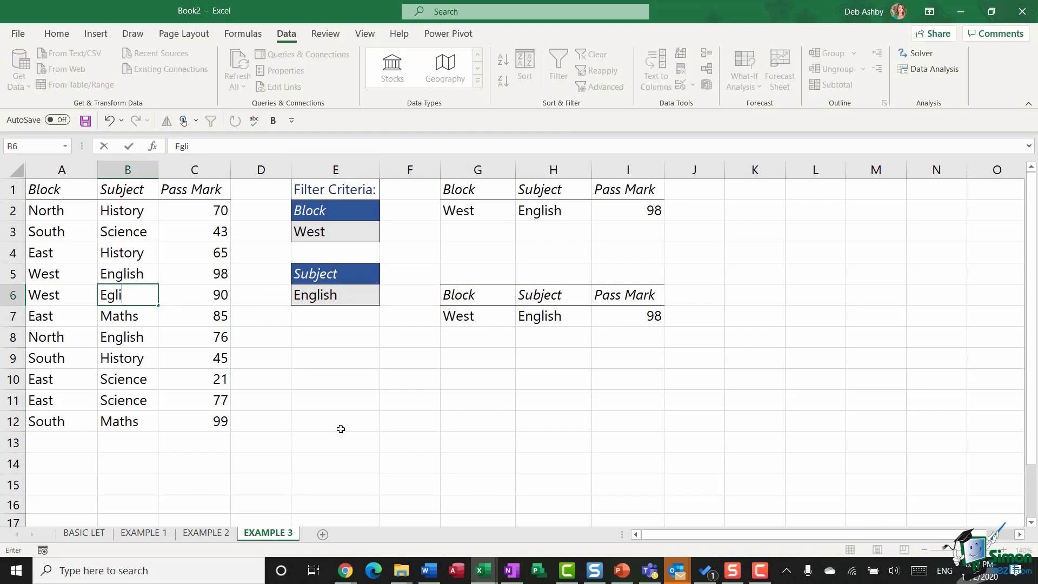
key("BackSpace")
key("BackSpace")
key("BackSpace")
key("BackSpace")
key("BackSpace")
type("nglish")
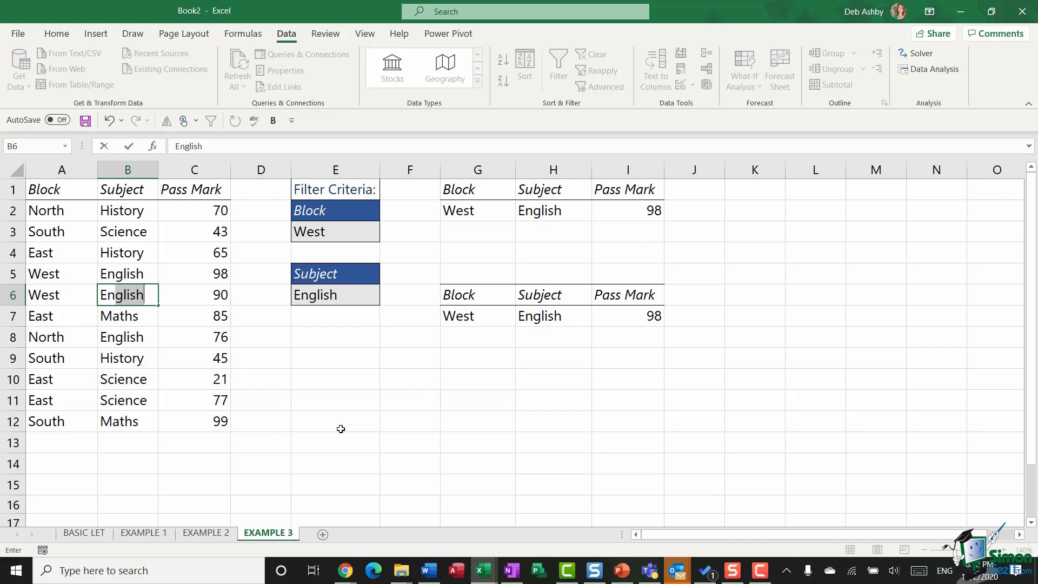
key("Return")
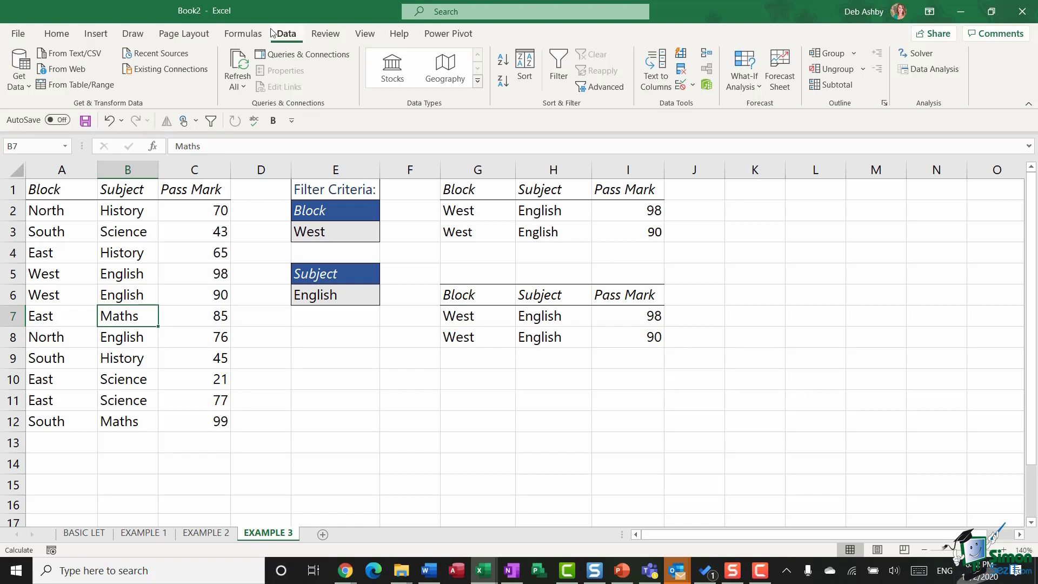
- Show the sheet's formulas with column G widened to compare the FILTER formula in G2 with the LET formula in G7, then return to results
left_click(243, 34)
left_click(631, 55)
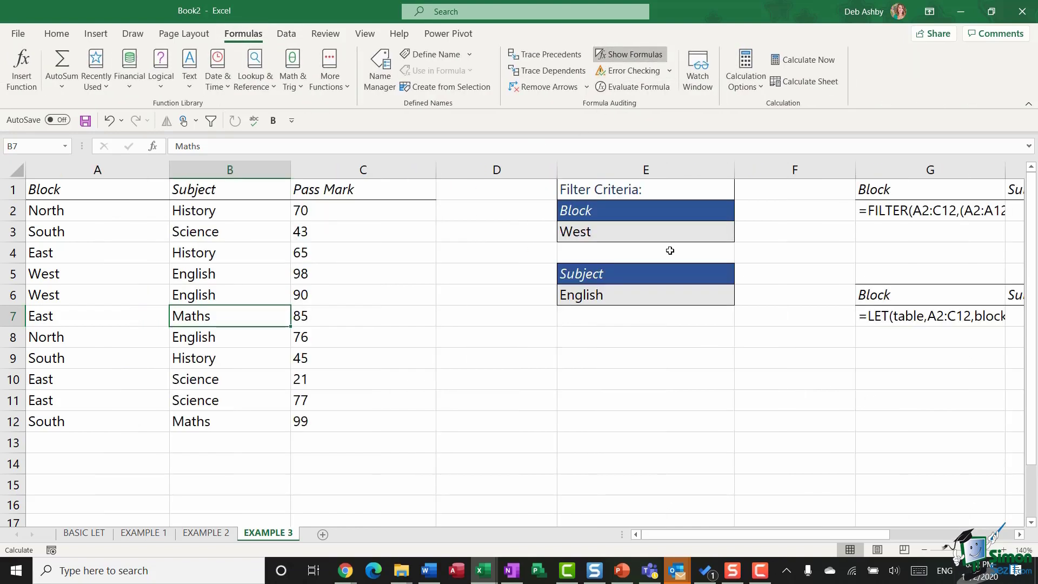
left_click_drag(765, 535, 898, 537)
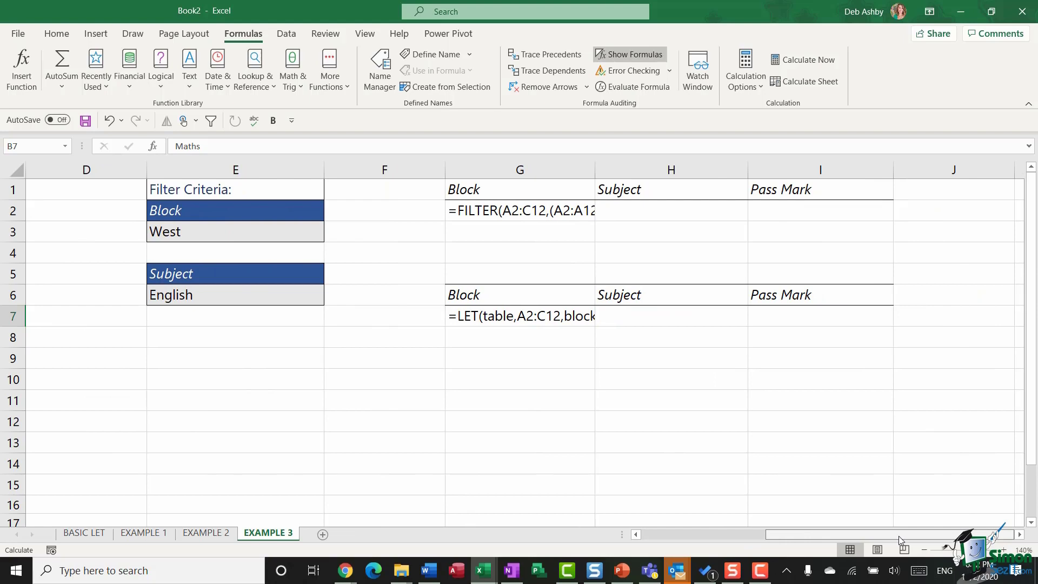
left_click_drag(816, 537, 871, 543)
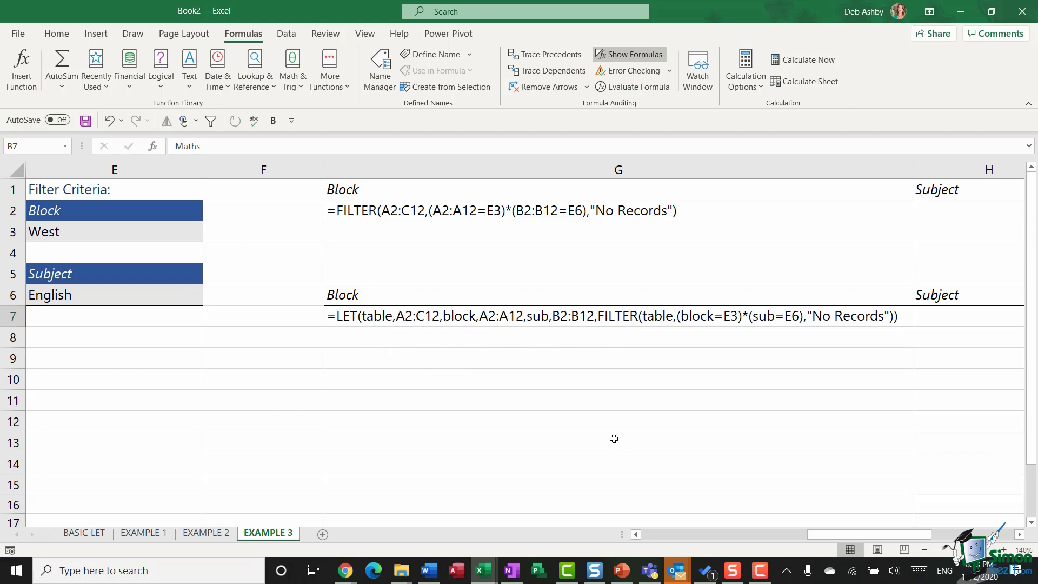
key("ctrl+grave")
left_click(783, 537)
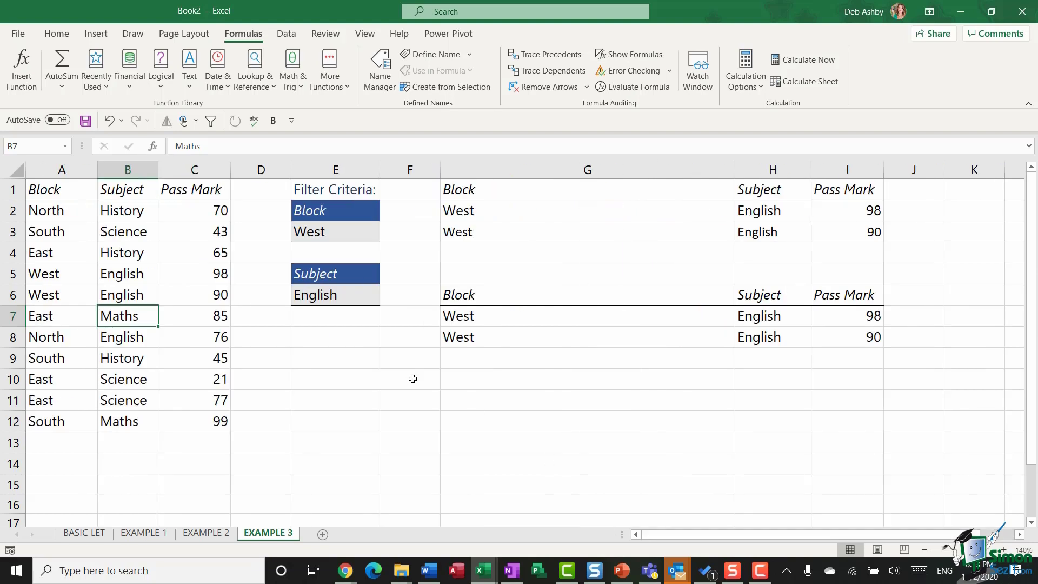